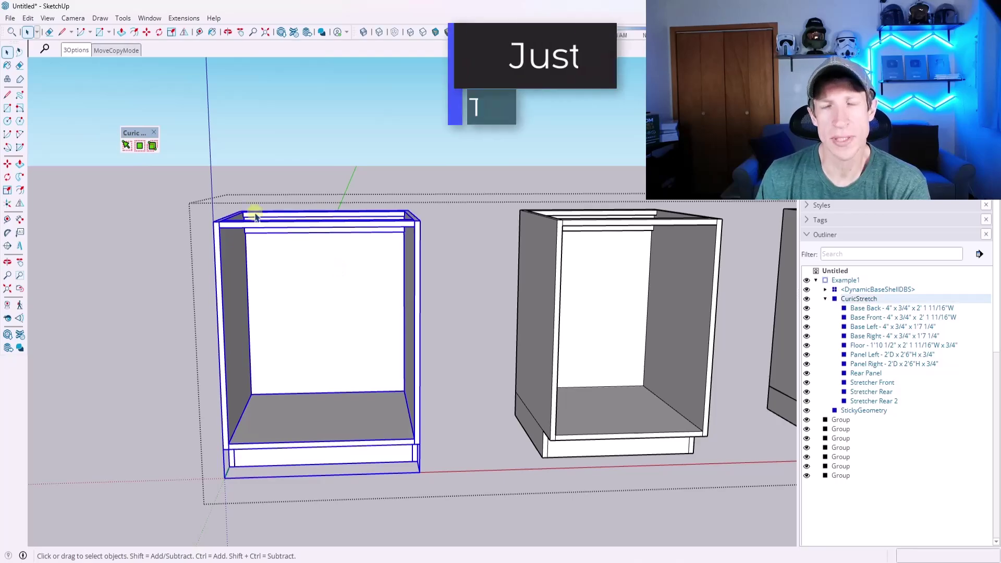
Step: Narrow the selected base cabinet by stretching its right-side panels inward with Curic Stretch
click(126, 145)
drag(358, 155, 461, 475)
scroll(413, 449, up, 5)
scroll(443, 422, down, 5)
middle_drag(439, 261, 414, 322)
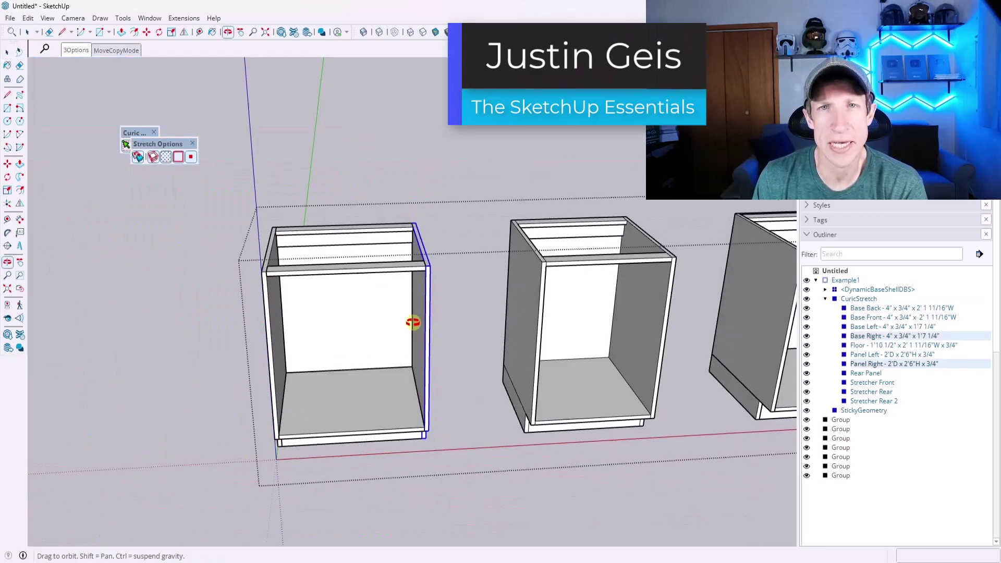
scroll(428, 267, up, 2)
click(429, 266)
click(343, 267)
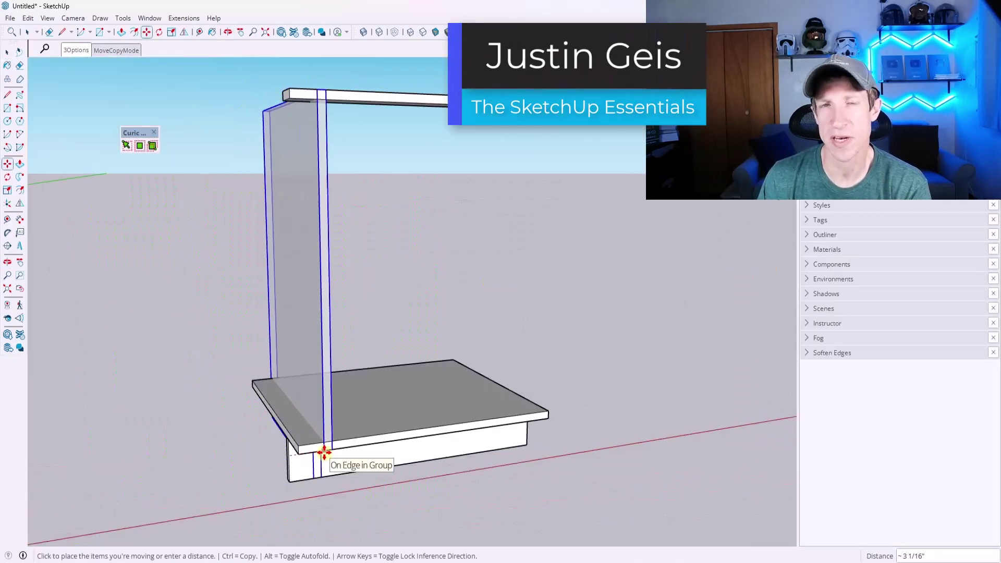
scroll(295, 311, up, 5)
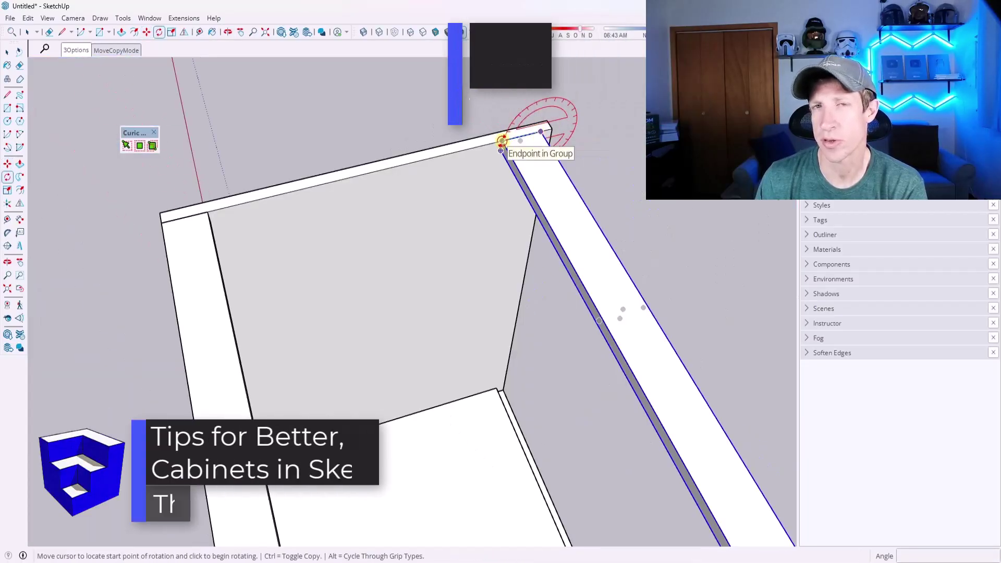
middle_drag(528, 212, 405, 202)
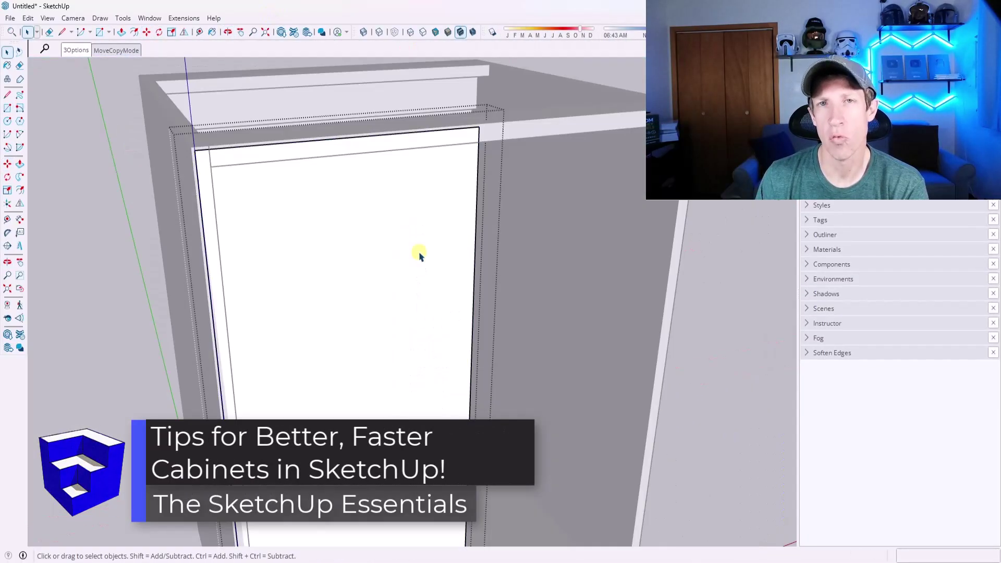
scroll(527, 306, down, 5)
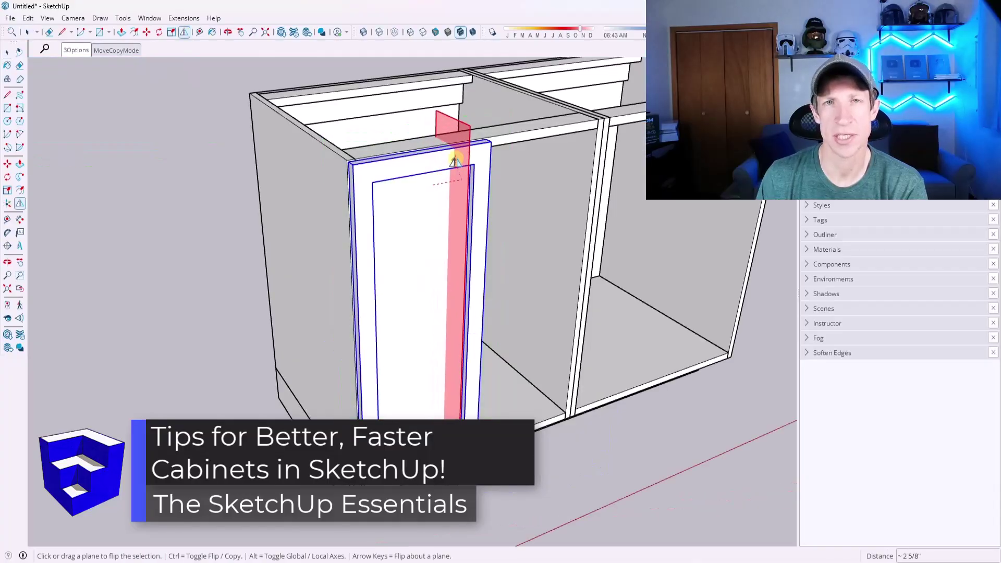
scroll(457, 131, up, 4)
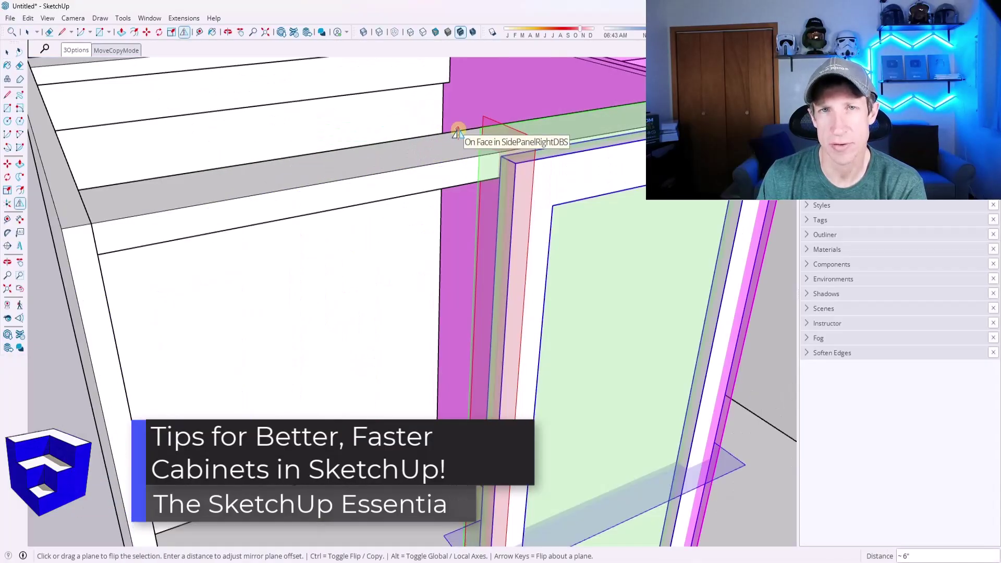
scroll(457, 132, down, 5)
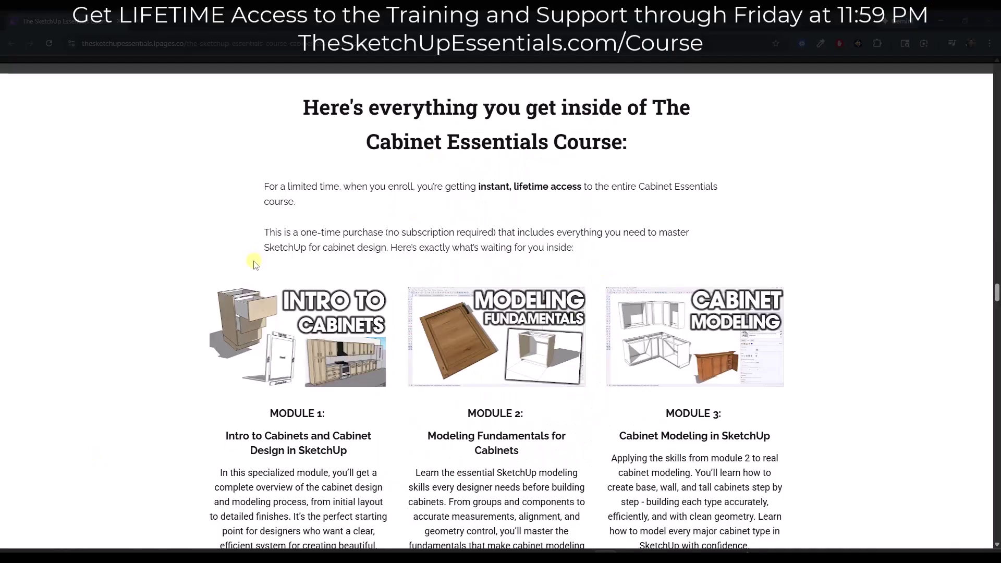
scroll(256, 264, down, 3)
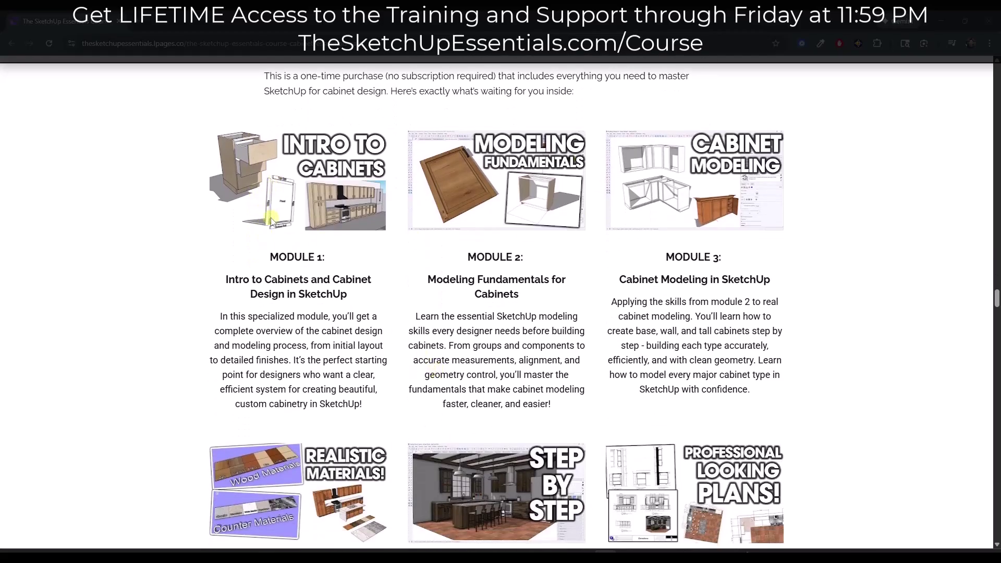
scroll(271, 220, down, 3)
scroll(291, 329, down, 2)
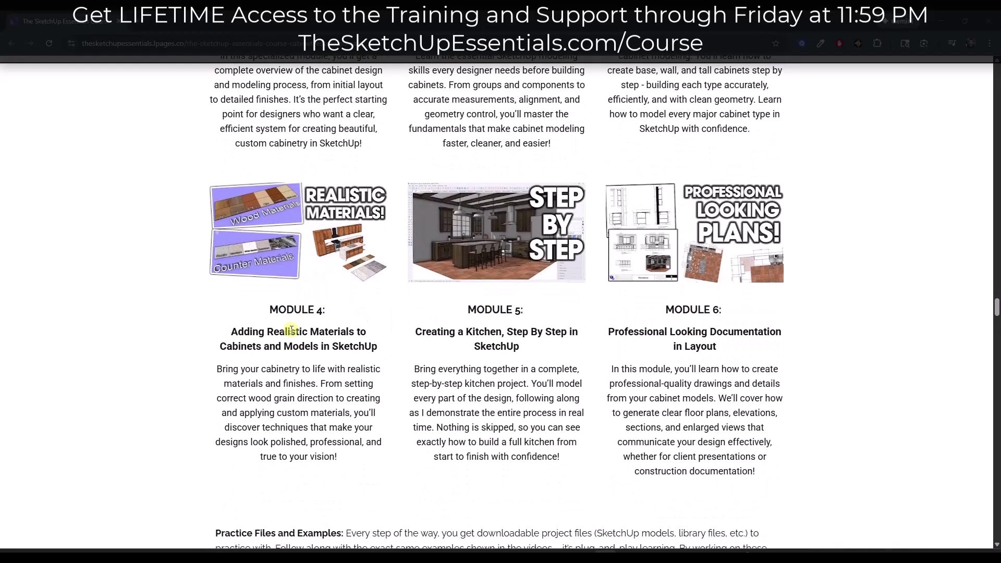
scroll(302, 323, up, 4)
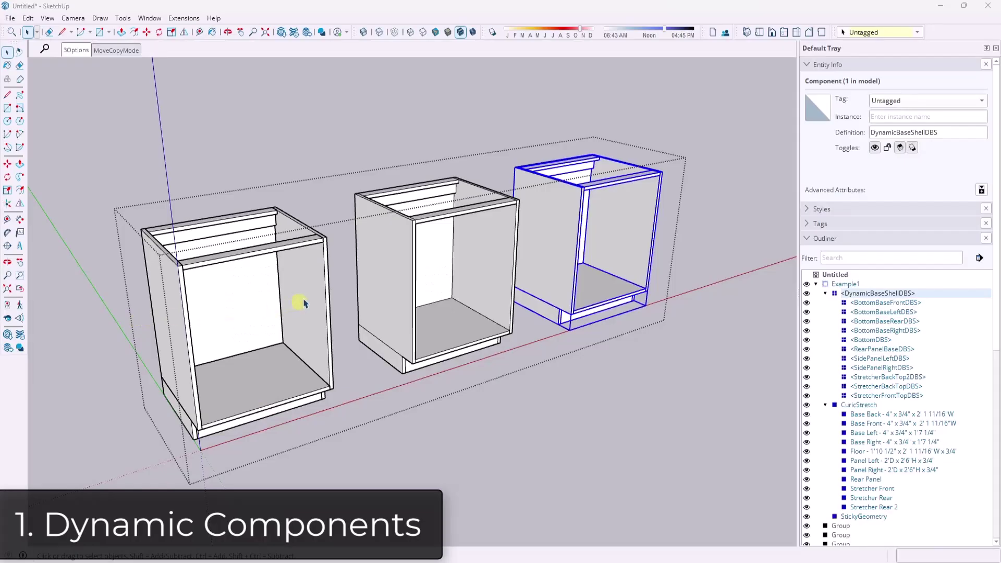
Step: Collapse the DynamicBaseShellDBS component and the CuricStretch group in the model hierarchy
middle_drag(298, 301, 265, 268)
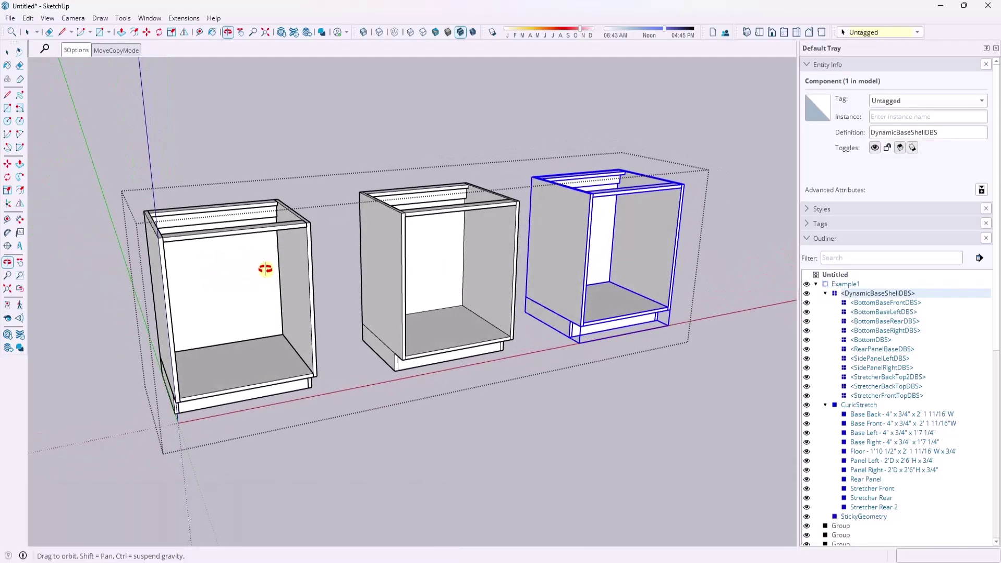
click(825, 294)
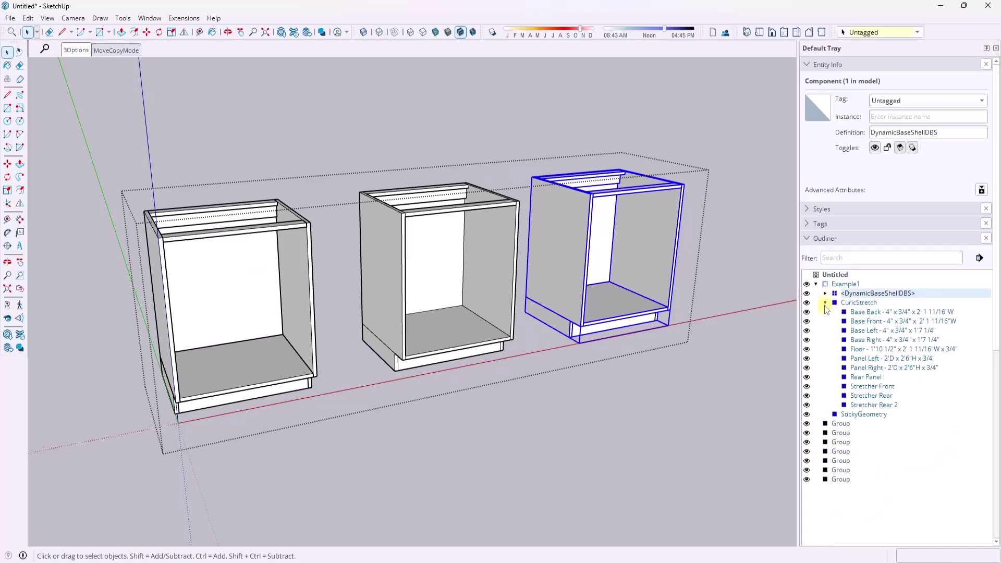
click(825, 303)
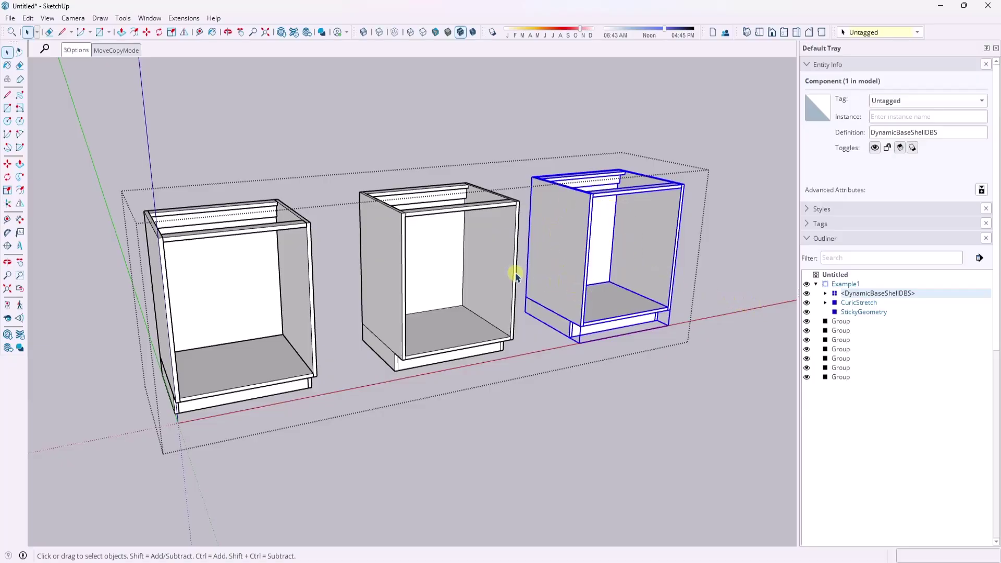
Step: Widen the DynamicBaseShellDBS cabinet by scaling it along the red axis by a factor of about 1.54
scroll(686, 253, up, 2)
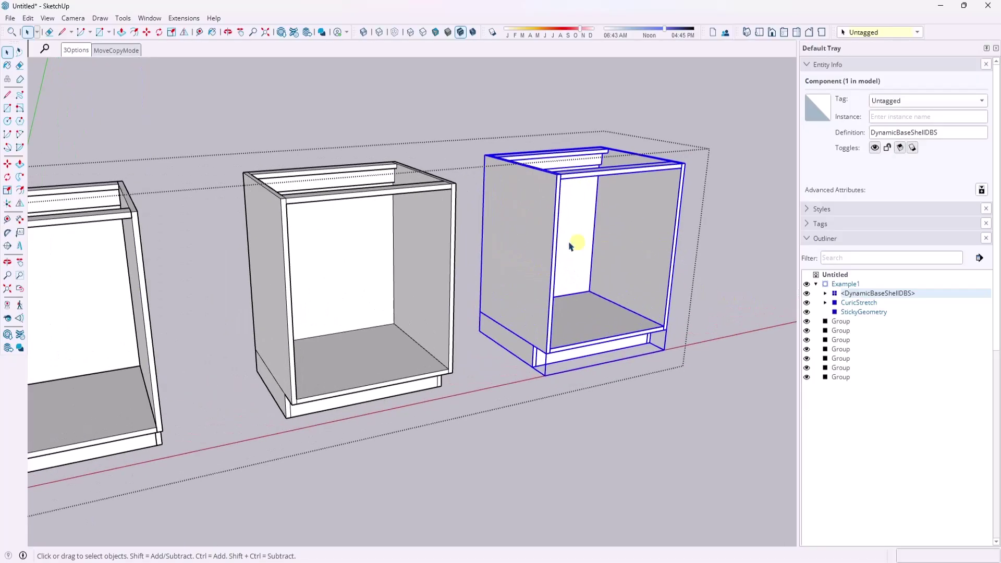
scroll(679, 242, down, 1)
scroll(668, 230, up, 2)
scroll(634, 243, up, 1)
key(s)
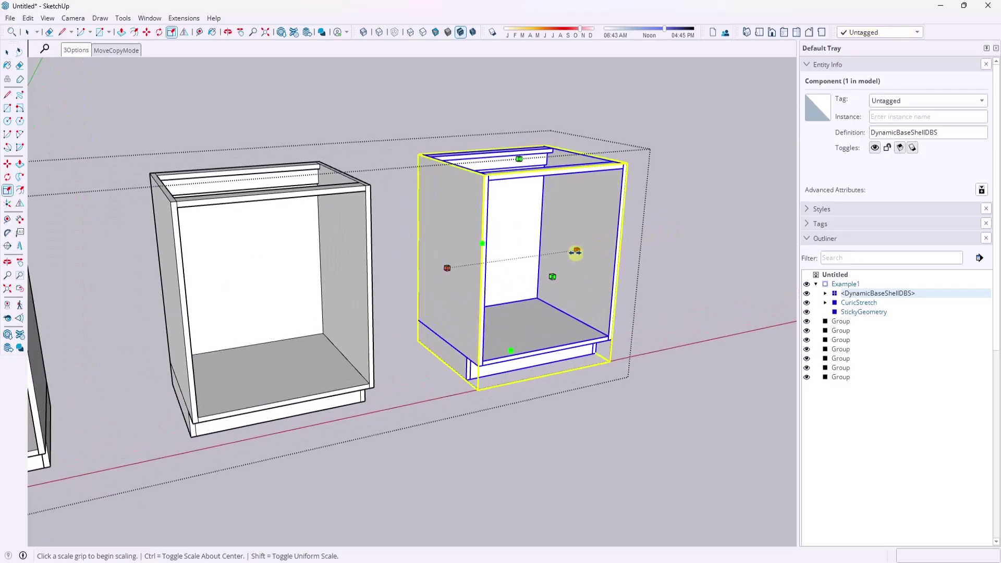
click(574, 253)
click(642, 251)
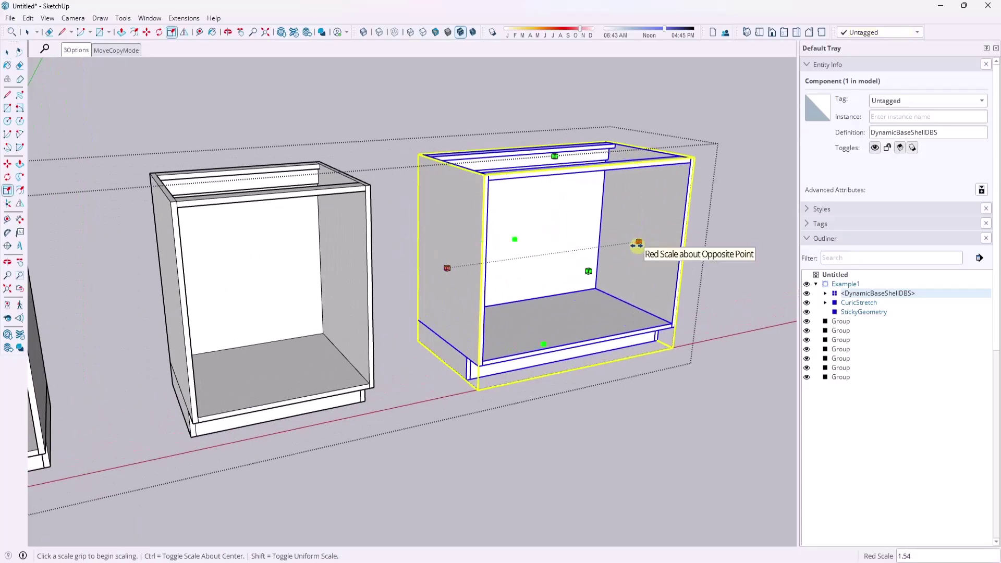
Step: Scale the dynamic cabinet narrower along the red axis, and widen it again by a factor of about 1.60
click(639, 245)
click(467, 319)
scroll(532, 292, up, 2)
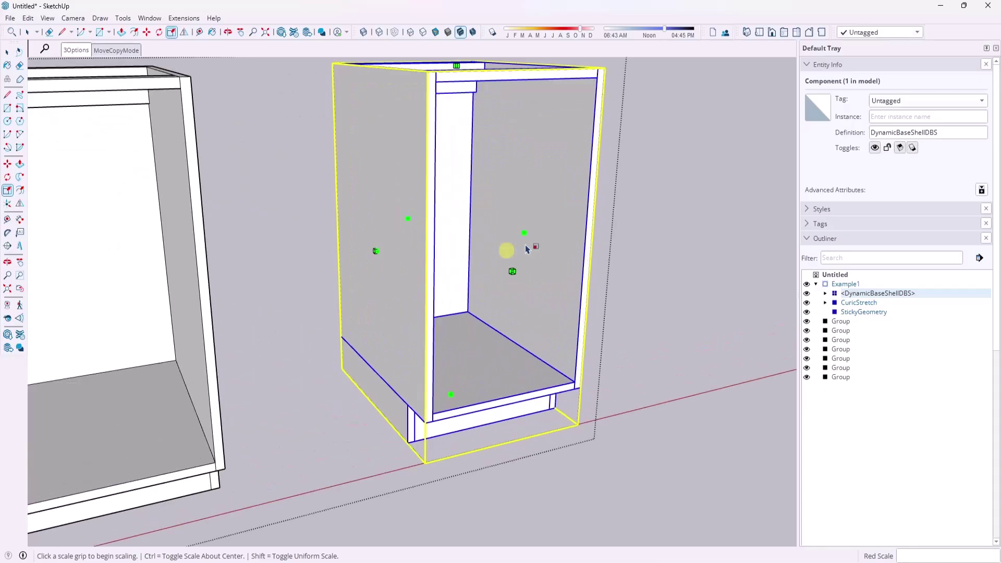
click(523, 235)
click(603, 226)
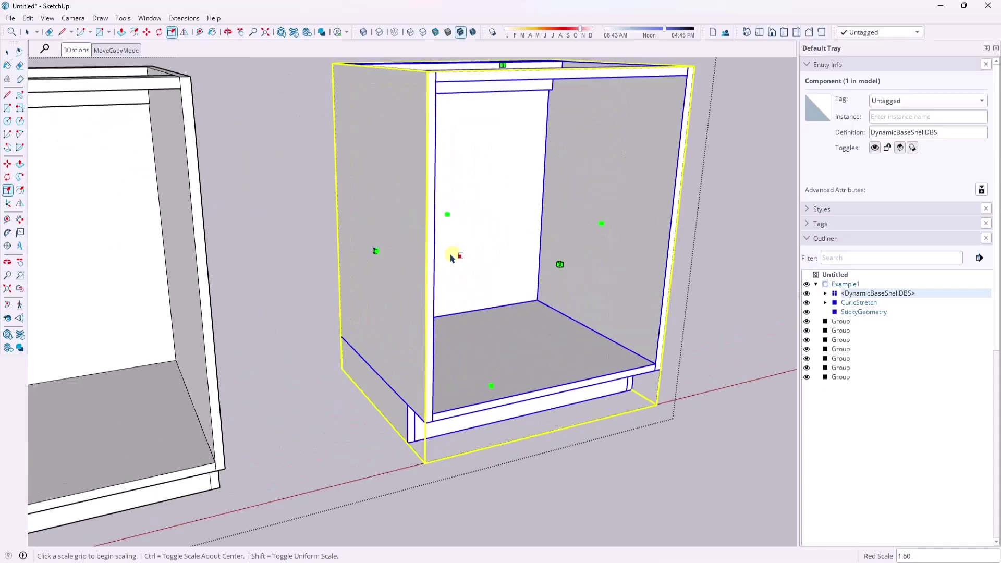
middle_drag(548, 290, 517, 334)
scroll(440, 402, down, 3)
middle_drag(443, 305, 471, 297)
key(space)
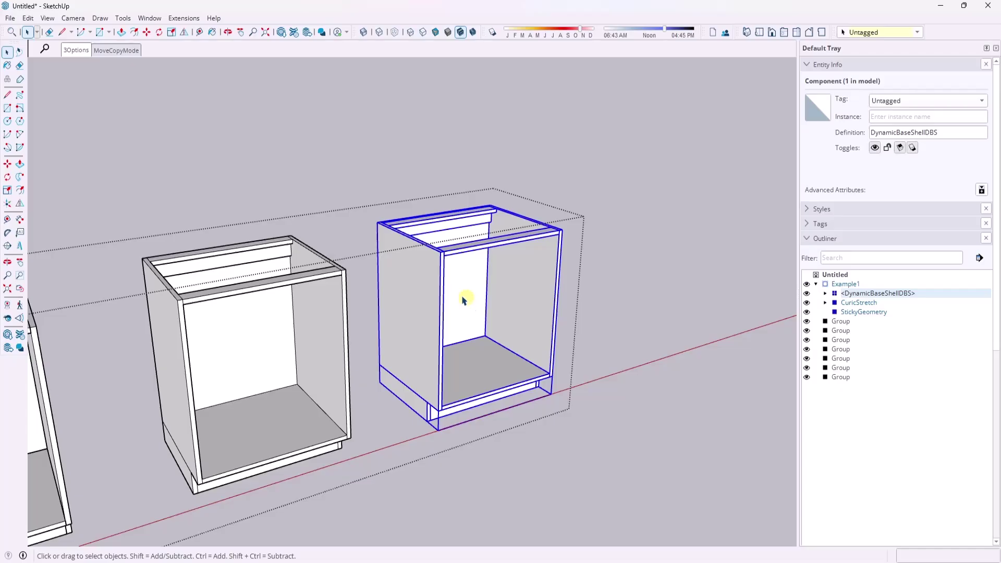
Step: Open the middle StickyGeometry cabinet group for editing and select individual faces to check its ungrouped geometry
middle_drag(465, 300, 482, 267)
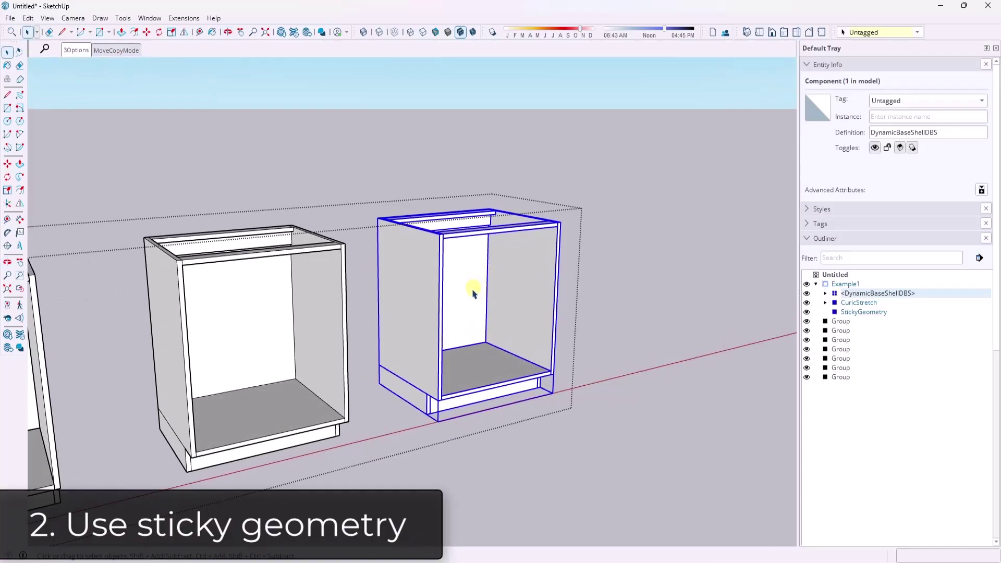
click(298, 308)
middle_drag(331, 313, 254, 307)
double_click(251, 301)
middle_drag(156, 254, 253, 346)
click(265, 404)
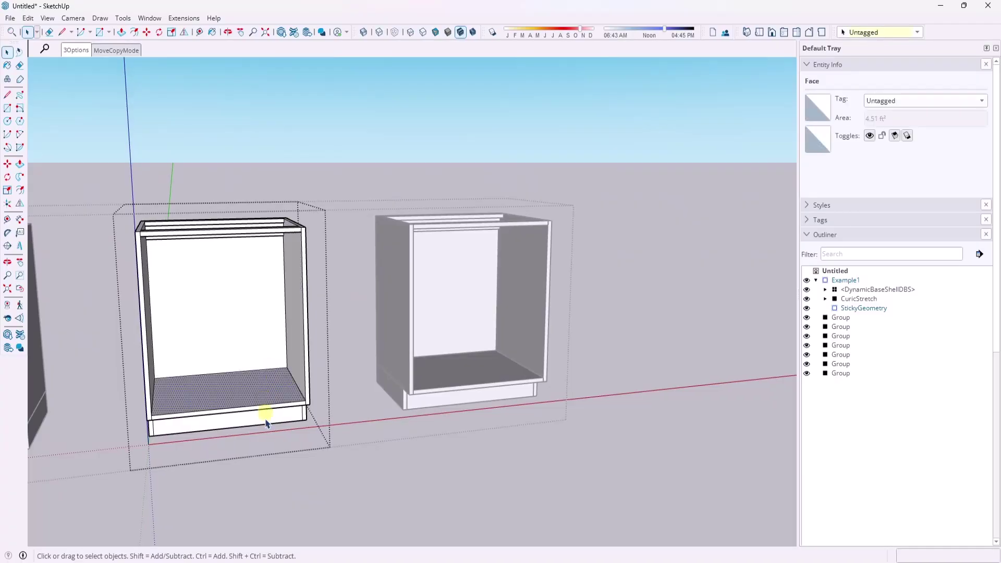
click(268, 313)
middle_drag(268, 313, 268, 374)
Step: Select the StickyGeometry cabinet's right-side geometry and try moving it about 5 3/4" inward along the red axis
drag(235, 163, 404, 545)
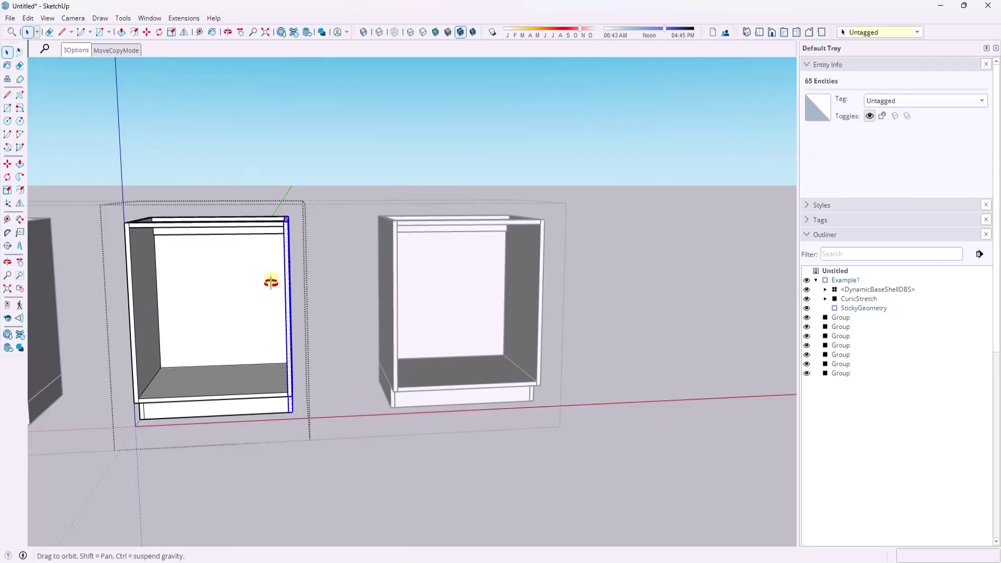
middle_drag(271, 283, 335, 477)
scroll(313, 359, up, 5)
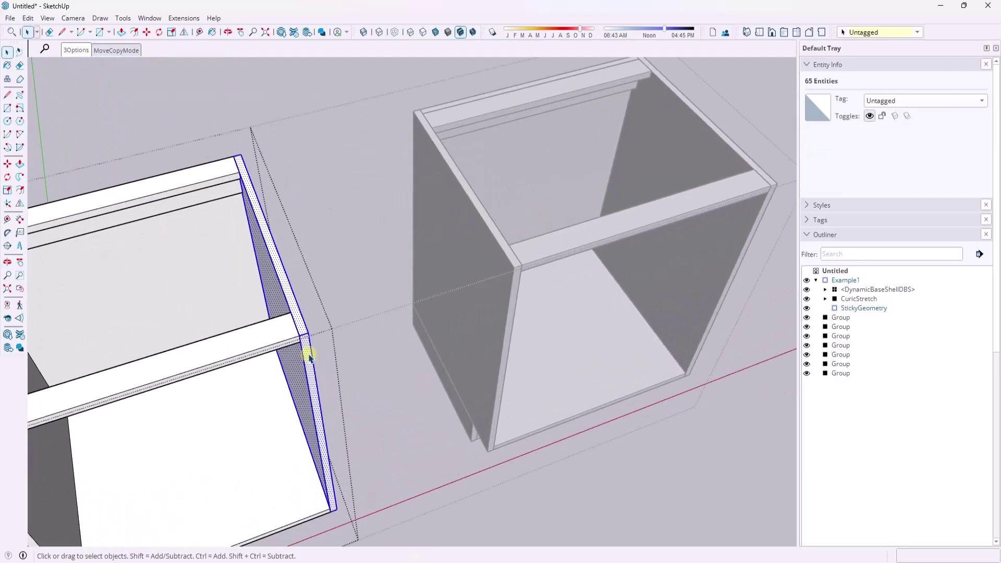
middle_drag(310, 356, 280, 251)
scroll(280, 251, down, 3)
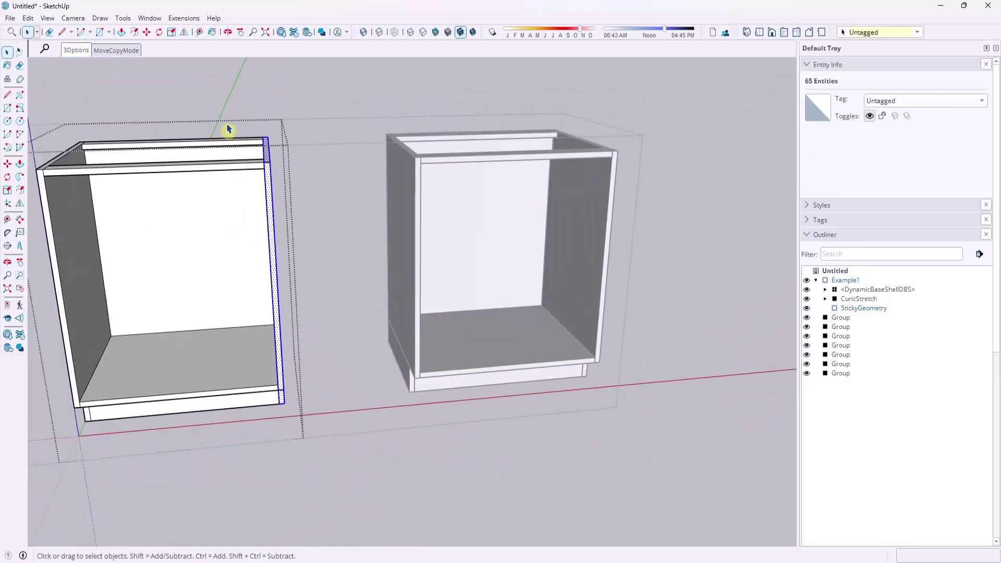
drag(212, 97, 381, 558)
key(m)
middle_drag(277, 271, 271, 208)
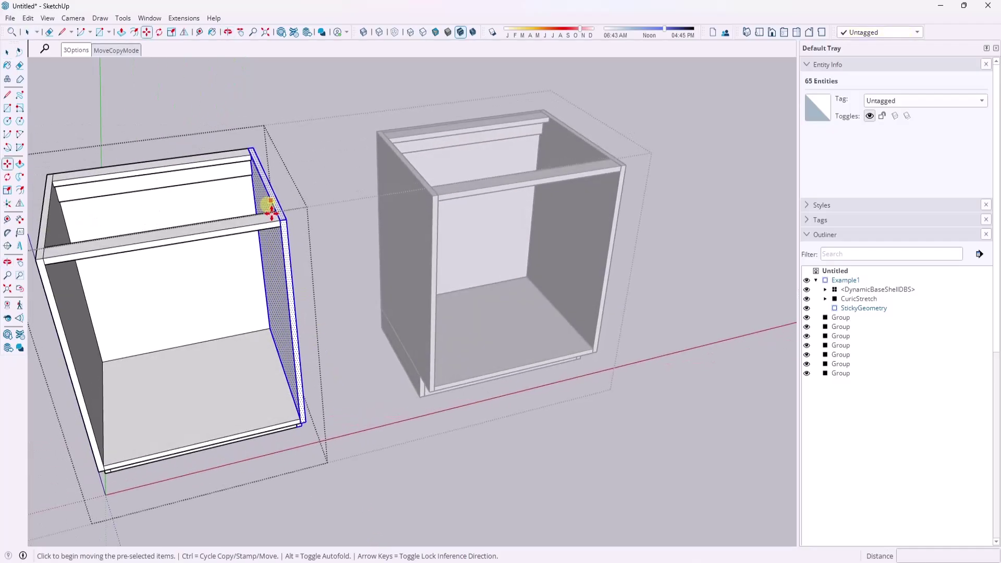
click(281, 220)
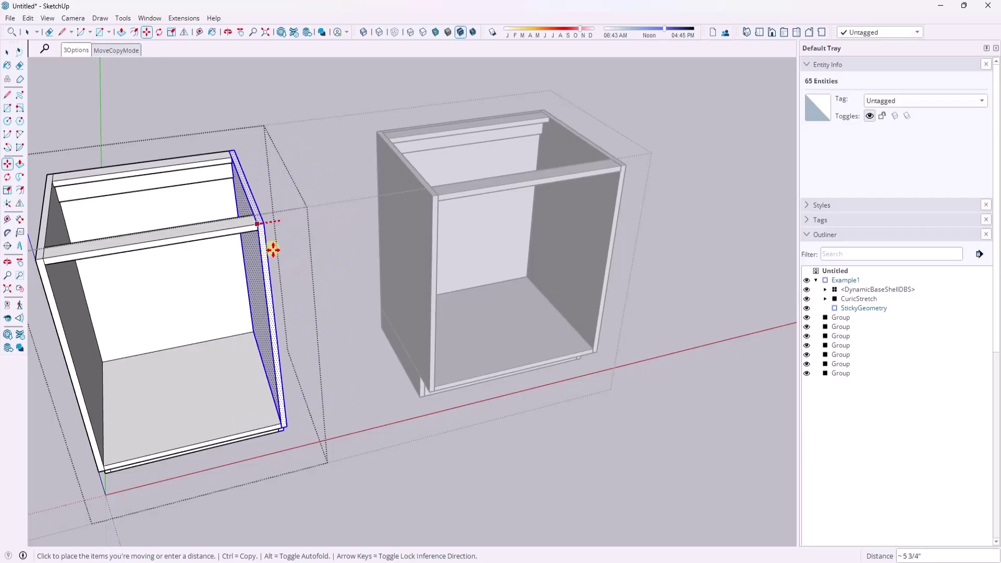
key(o)
drag(212, 336, 150, 172)
middle_drag(150, 172, 239, 351)
scroll(231, 360, down, 3)
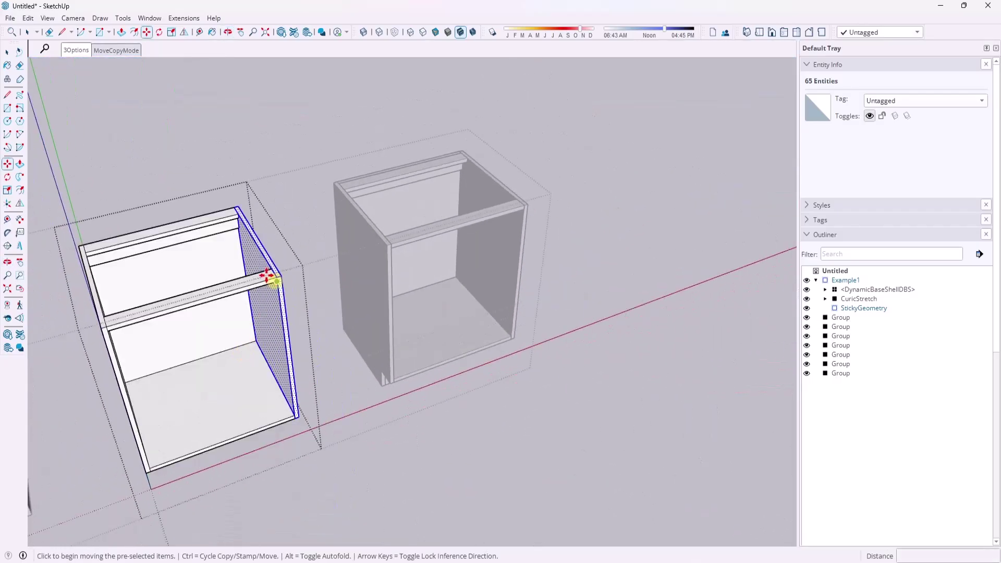
middle_drag(270, 280, 208, 157)
key(space)
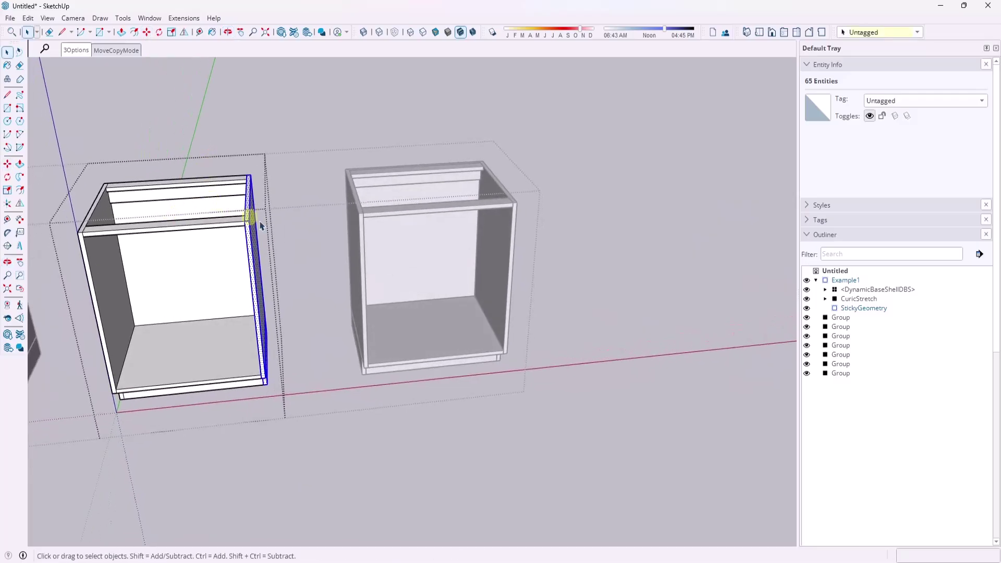
Step: Narrow the StickyGeometry cabinet by moving all its right-side geometry inward along the red axis, and leave the group
scroll(201, 284, down, 2)
scroll(160, 295, up, 4)
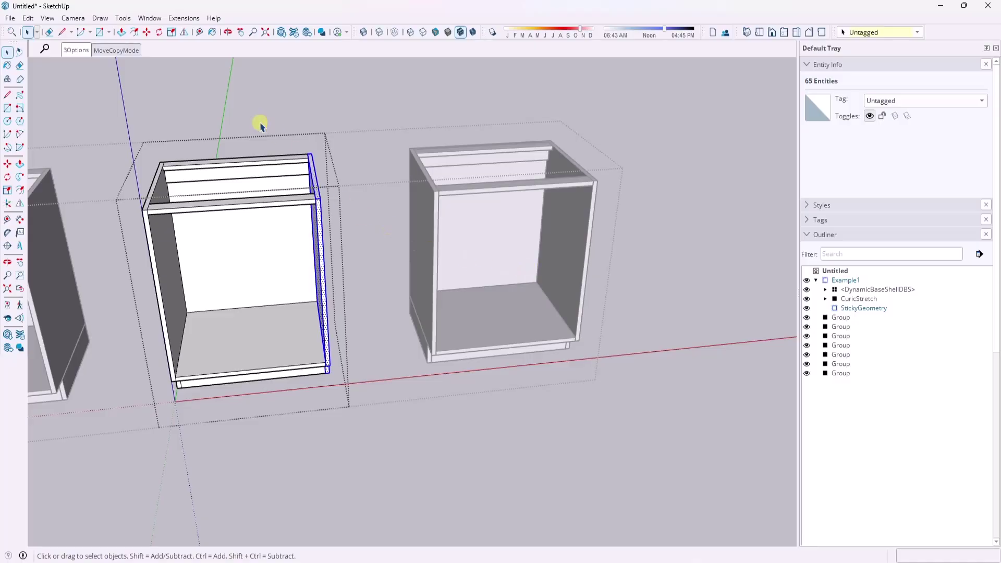
drag(261, 123, 411, 427)
key(m)
scroll(313, 198, up, 5)
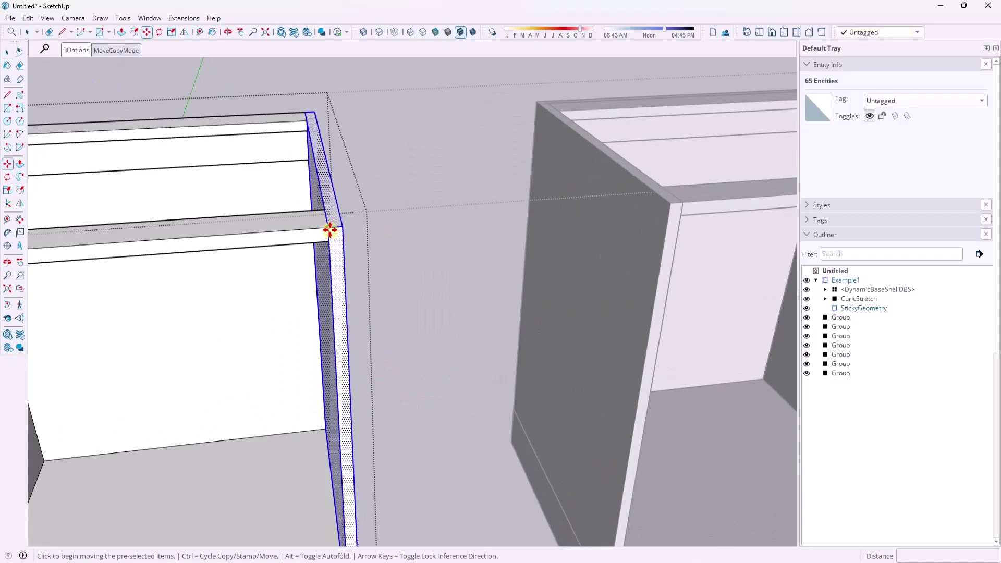
scroll(329, 230, down, 8)
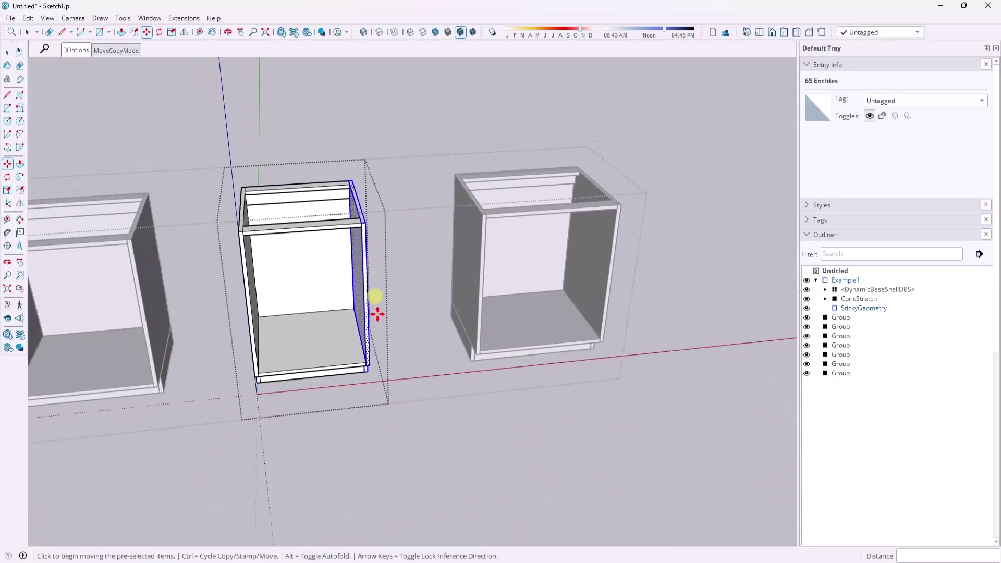
scroll(378, 314, down, 1)
key(space)
click(420, 392)
Step: Copy the StickyGeometry cabinet group to a spot behind the row of cabinets
scroll(351, 320, down, 4)
click(350, 319)
middle_drag(350, 320, 452, 357)
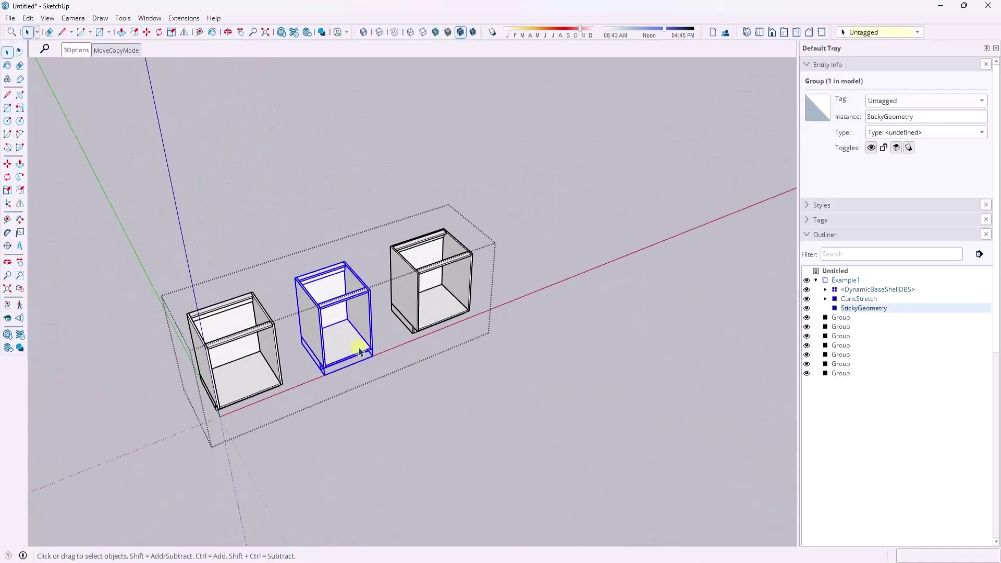
key(m)
click(346, 336)
click(271, 232)
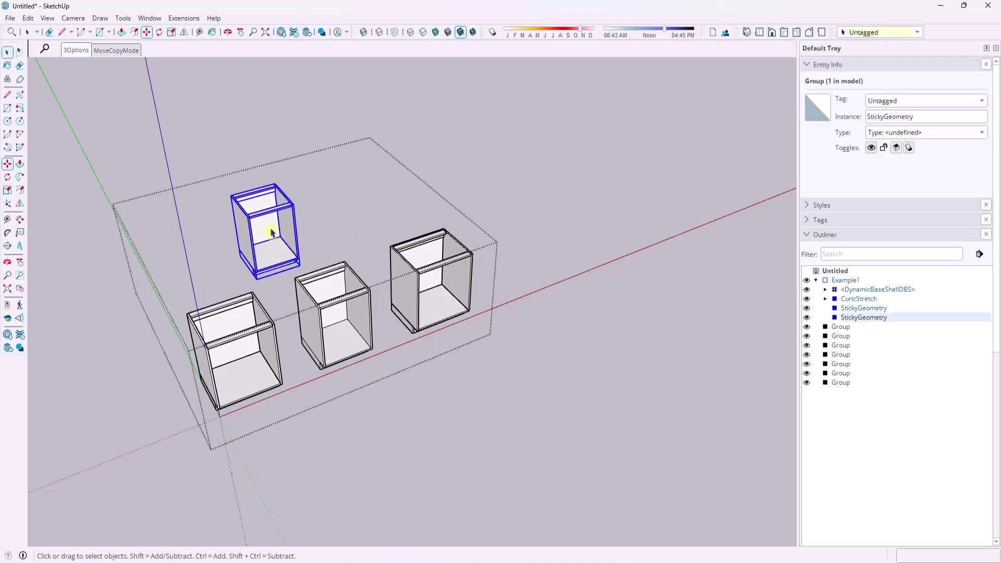
Step: Open the copied cabinet for editing and move its right-side geometry inward along the red axis to narrow it
double_click(270, 233)
middle_drag(358, 237, 295, 150)
triple_click(313, 175)
middle_drag(405, 248, 324, 130)
middle_drag(424, 273, 382, 251)
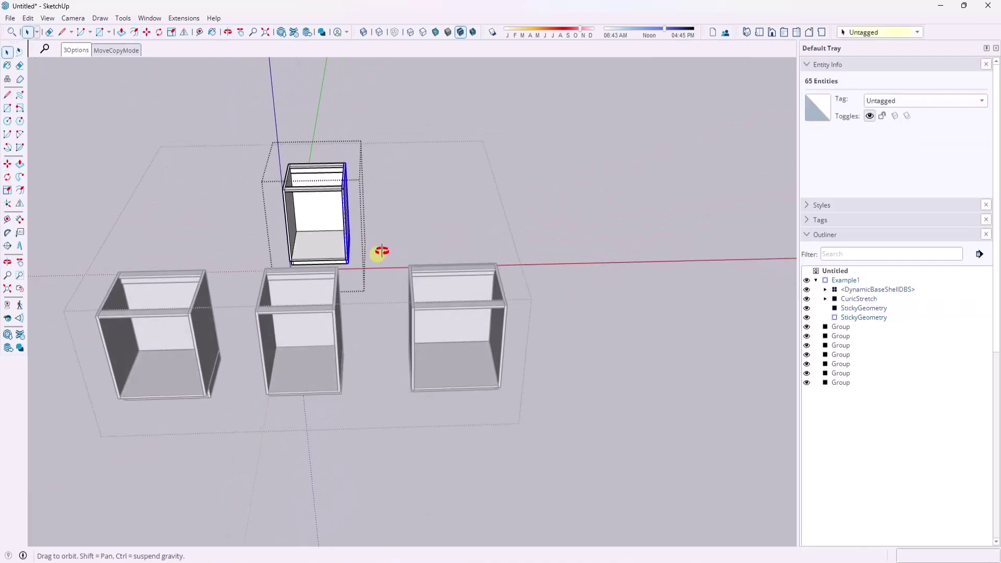
scroll(346, 225, up, 5)
key(m)
click(353, 212)
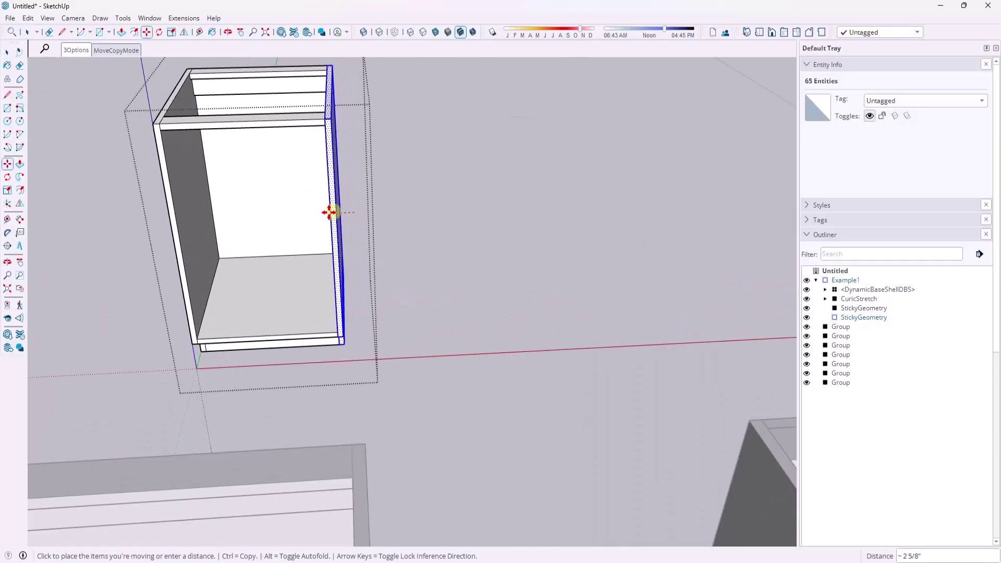
click(251, 214)
key(space)
click(498, 214)
Step: Delete the narrowed cabinet copy behind the row
scroll(561, 205, down, 3)
scroll(324, 214, up, 3)
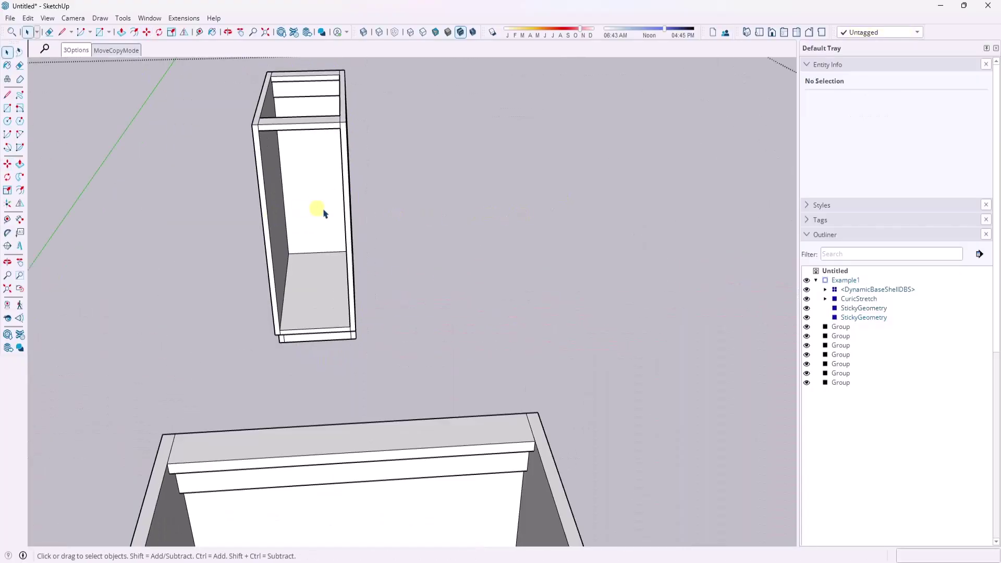
click(324, 214)
scroll(420, 251, down, 3)
middle_drag(420, 251, 433, 302)
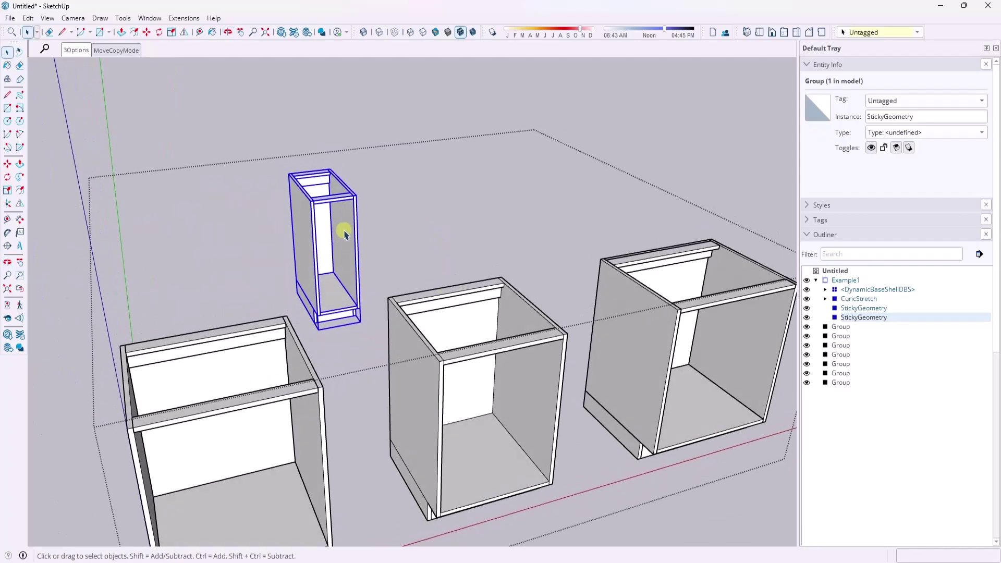
key(Delete)
Step: Select the leftmost cabinet and expand the CuricStretch group's parts in the model hierarchy
scroll(368, 463, up, 5)
click(354, 405)
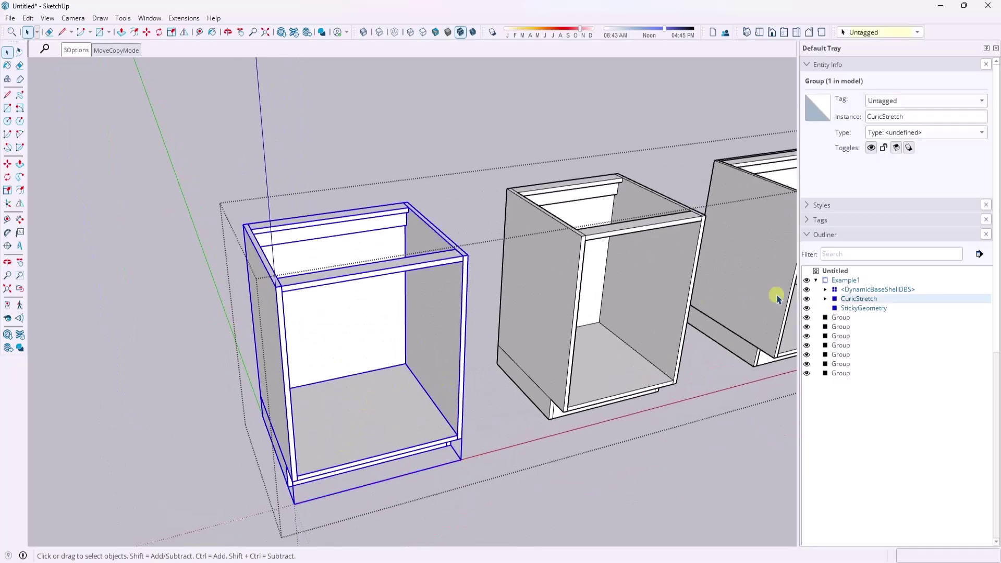
click(826, 299)
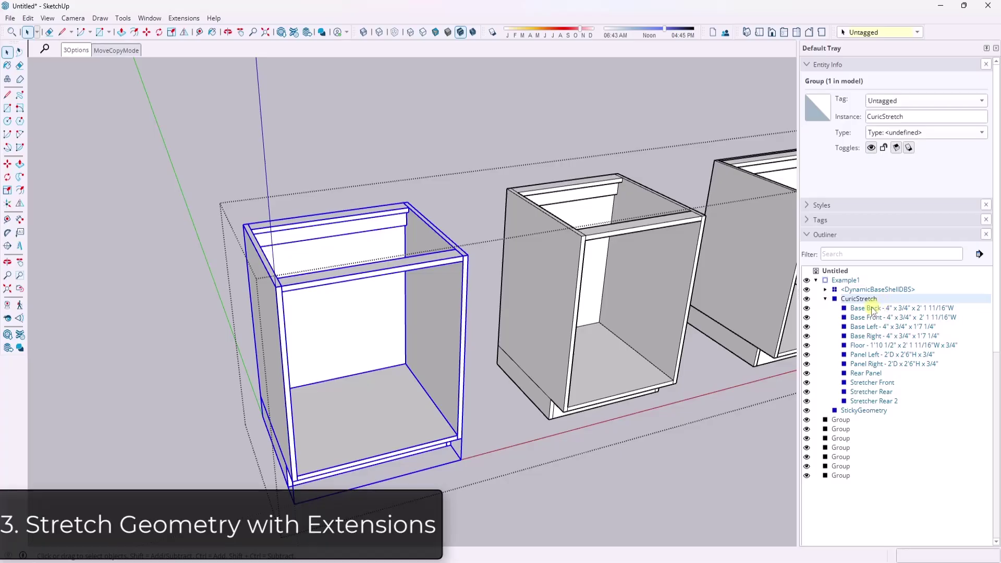
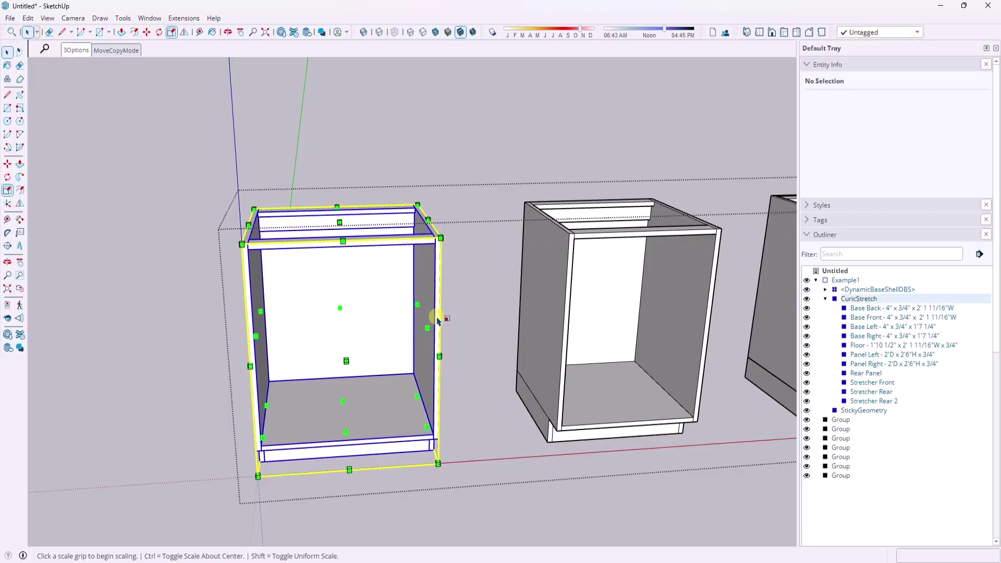
Step: Try to narrow the leftmost cabinet by scaling its right side inward along the red axis, and undo the scaling
click(433, 316)
drag(433, 316, 301, 332)
key(space)
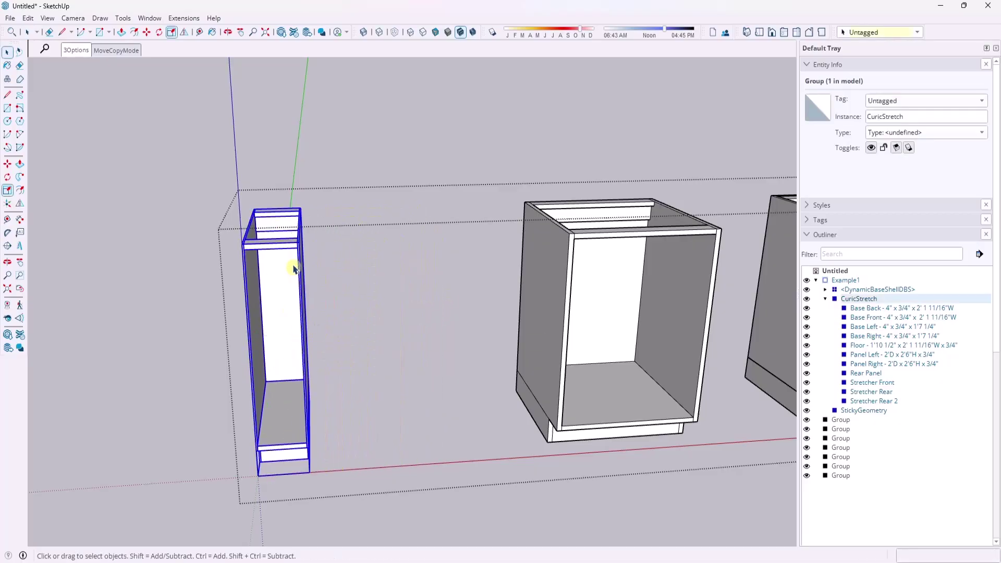
scroll(292, 255, up, 5)
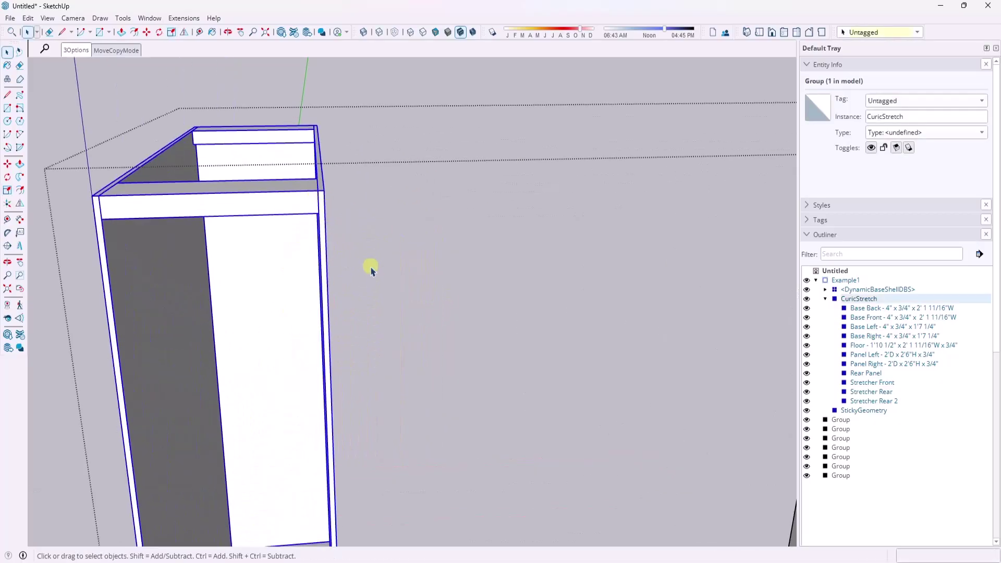
key(ctrl+z)
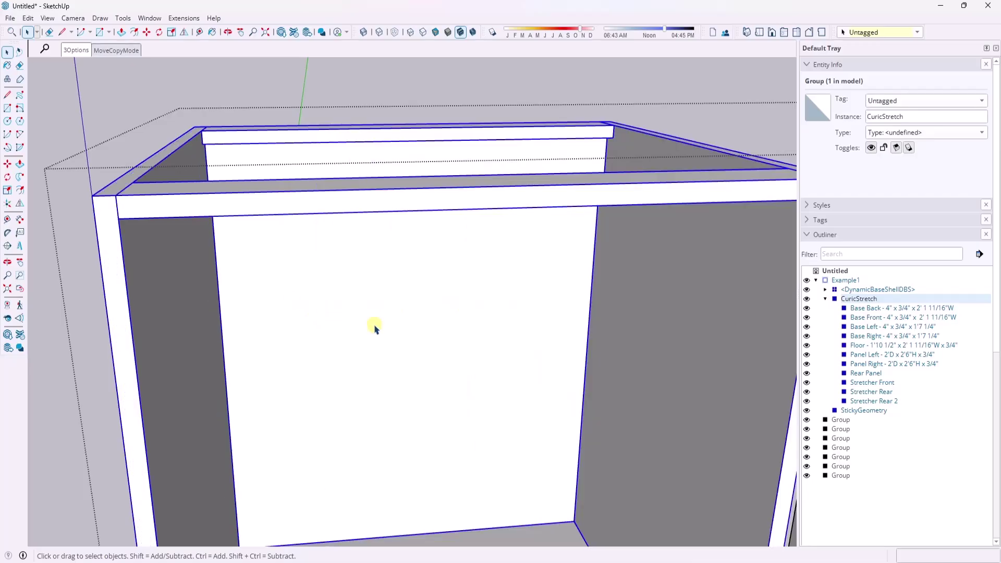
Step: Show the Curic Stretch extension's toolbar in the workspace
scroll(393, 332, down, 6)
middle_drag(405, 351, 386, 312)
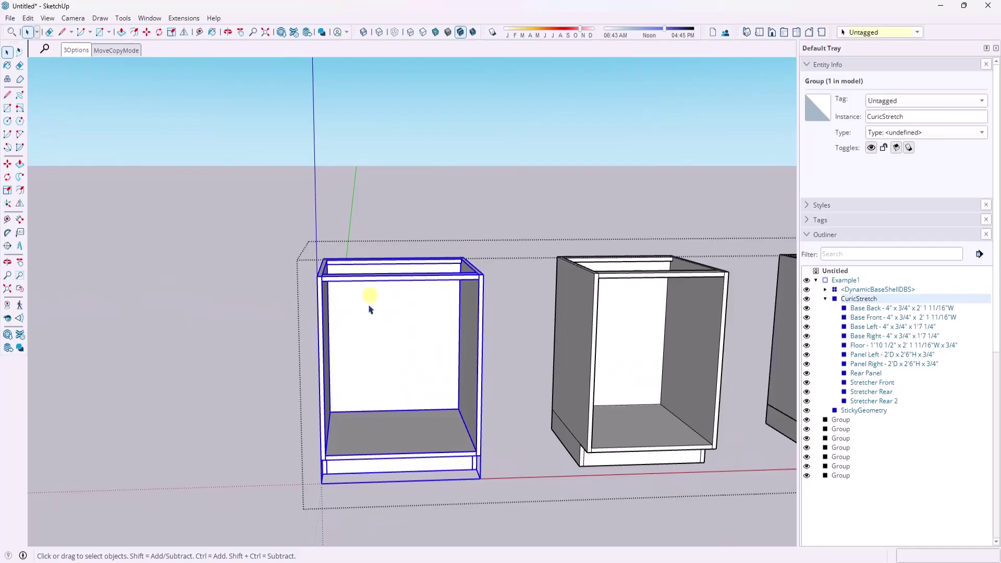
scroll(365, 383, down, 2)
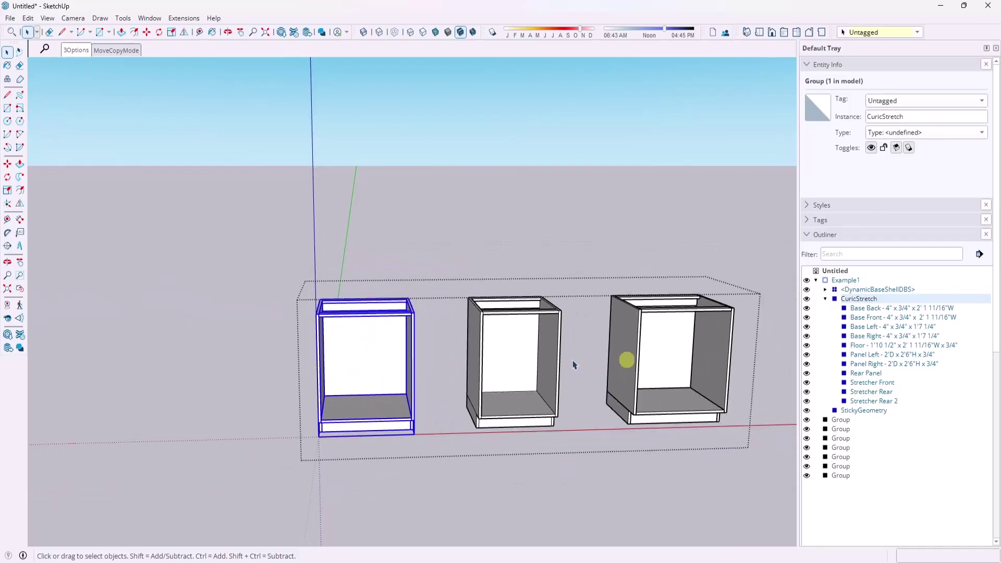
scroll(447, 380, up, 5)
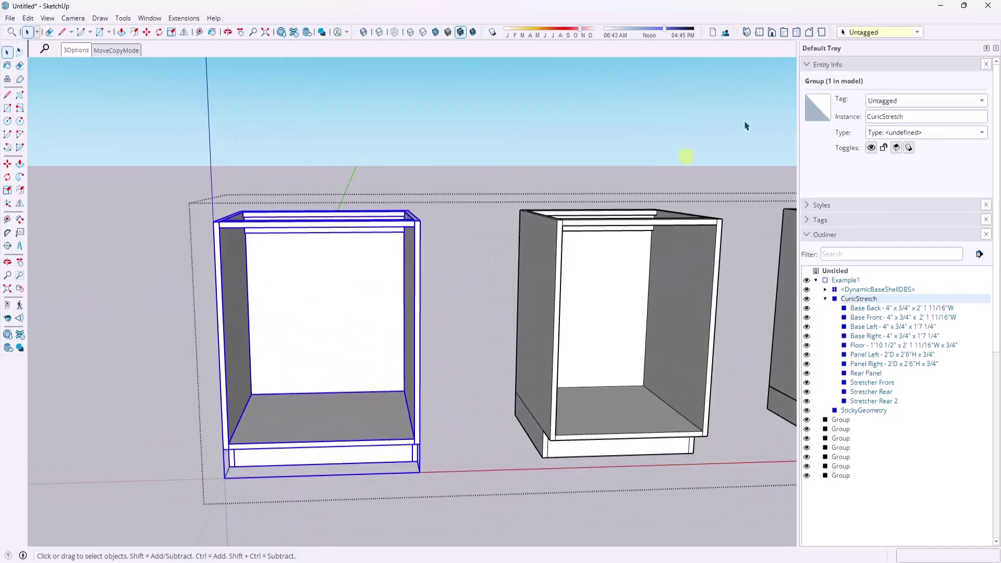
right_click(940, 37)
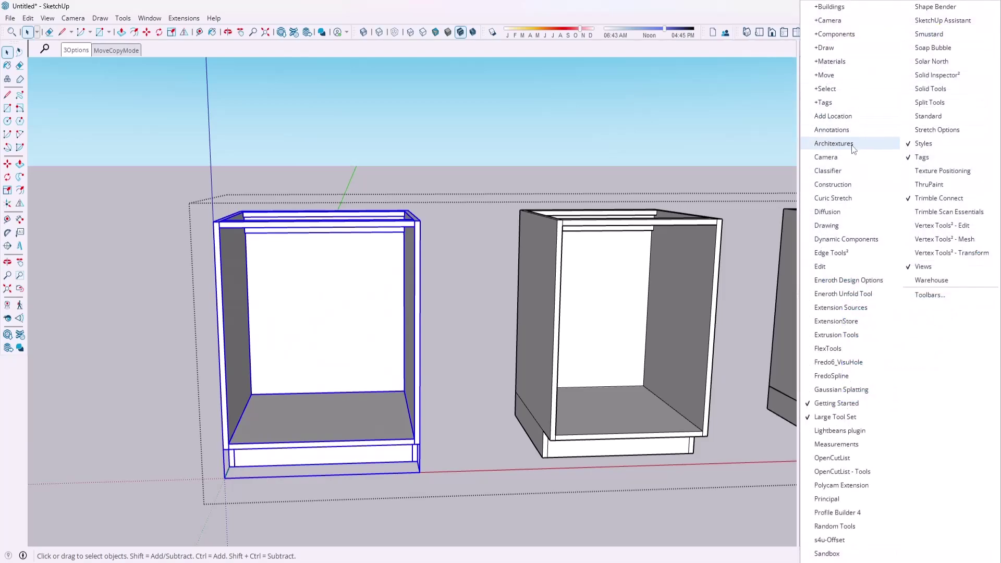
click(833, 198)
click(126, 146)
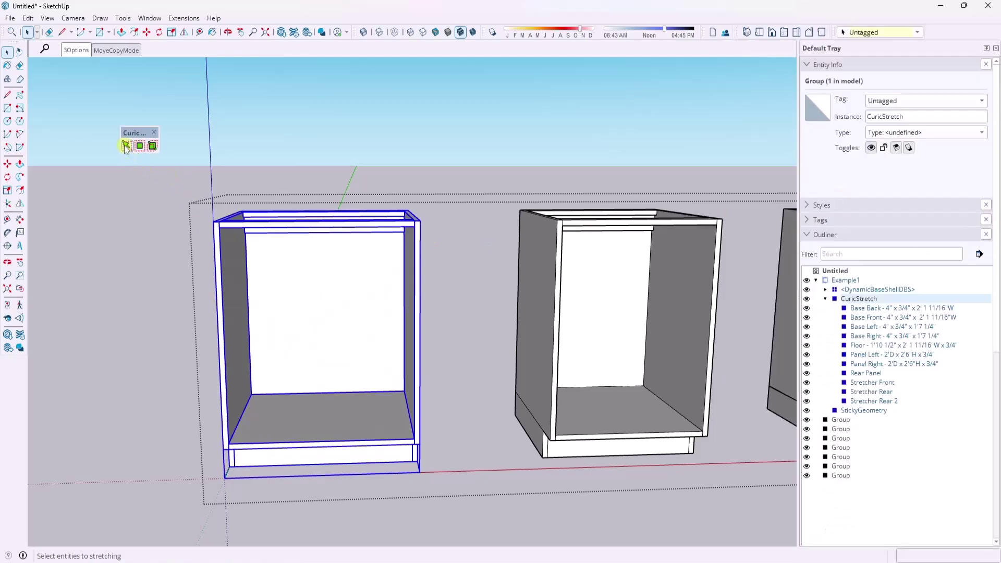
click(126, 146)
drag(431, 473, 502, 519)
key(space)
Step: Narrow the leftmost cabinet with Curic Stretch by moving its right-side parts and adjoining faces inward along the red axis
click(338, 271)
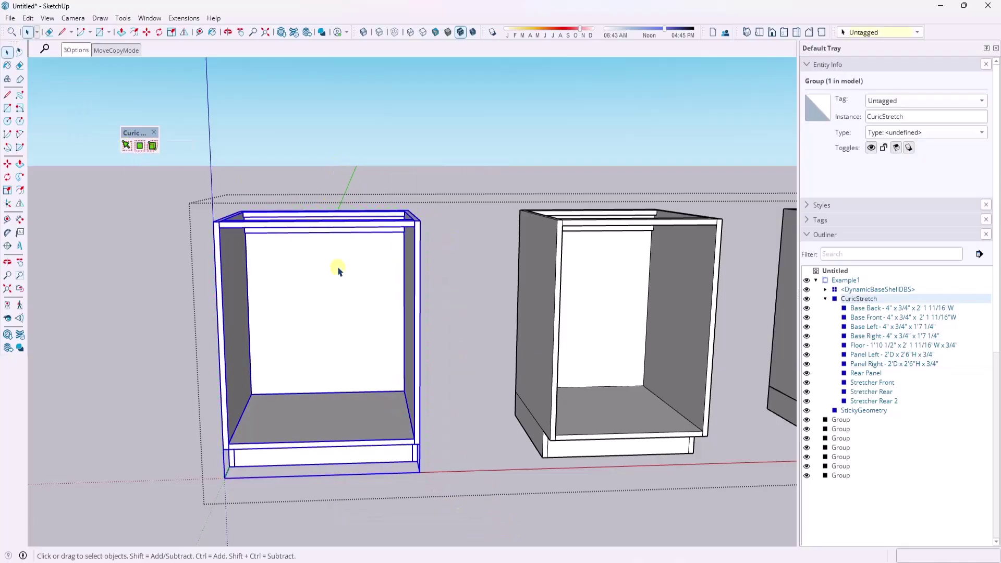
click(127, 146)
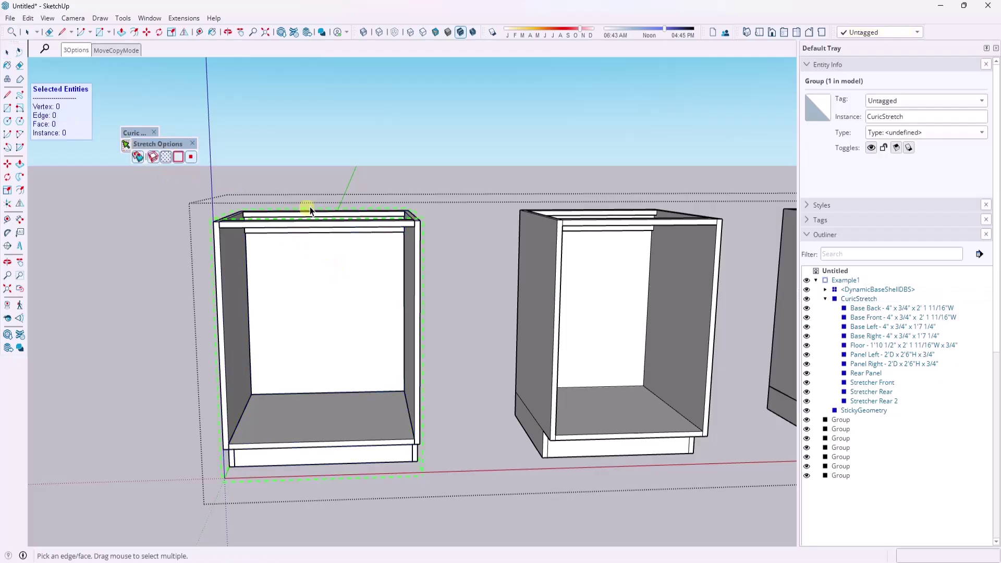
drag(359, 154, 425, 414)
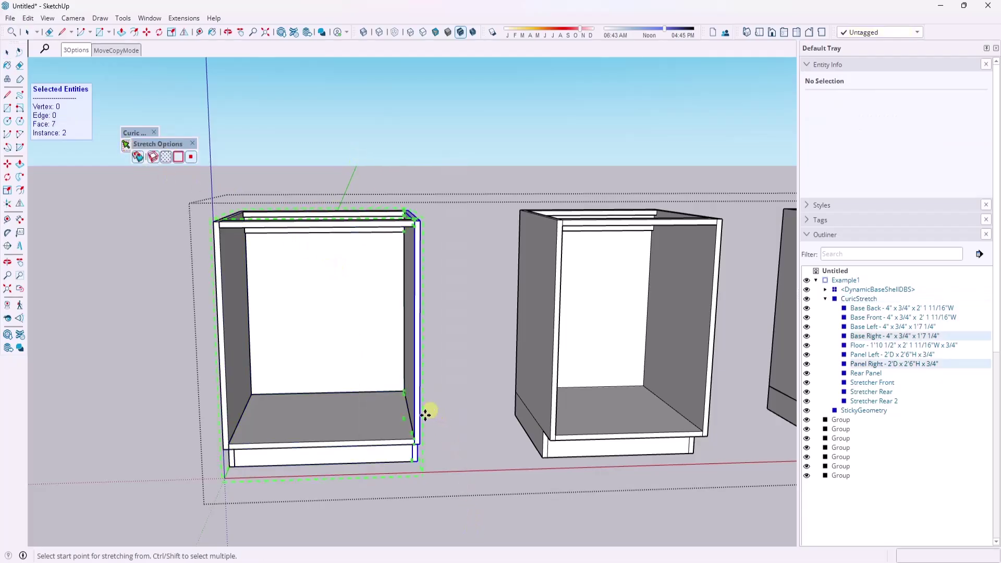
scroll(417, 428, up, 5)
scroll(440, 423, down, 8)
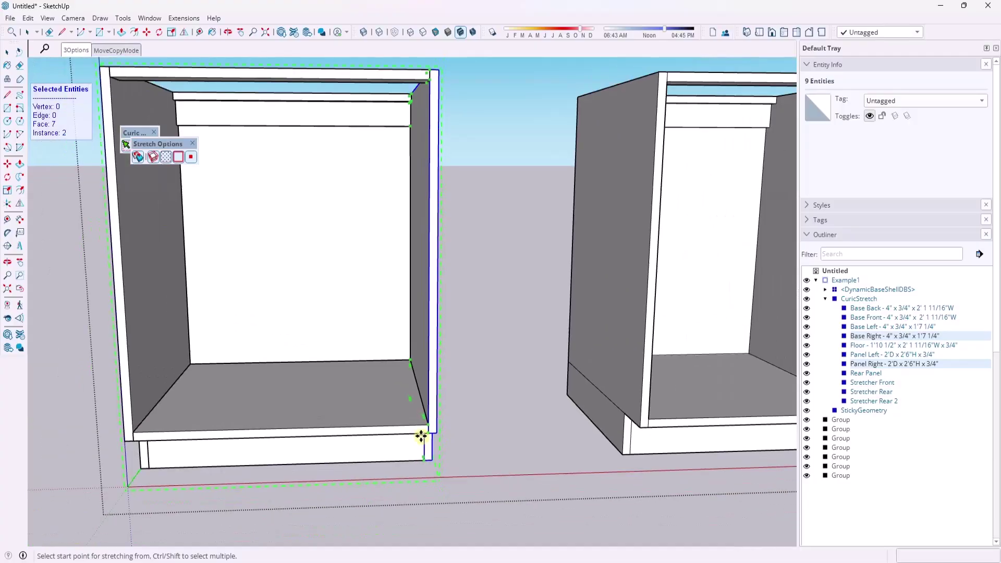
scroll(414, 323, up, 2)
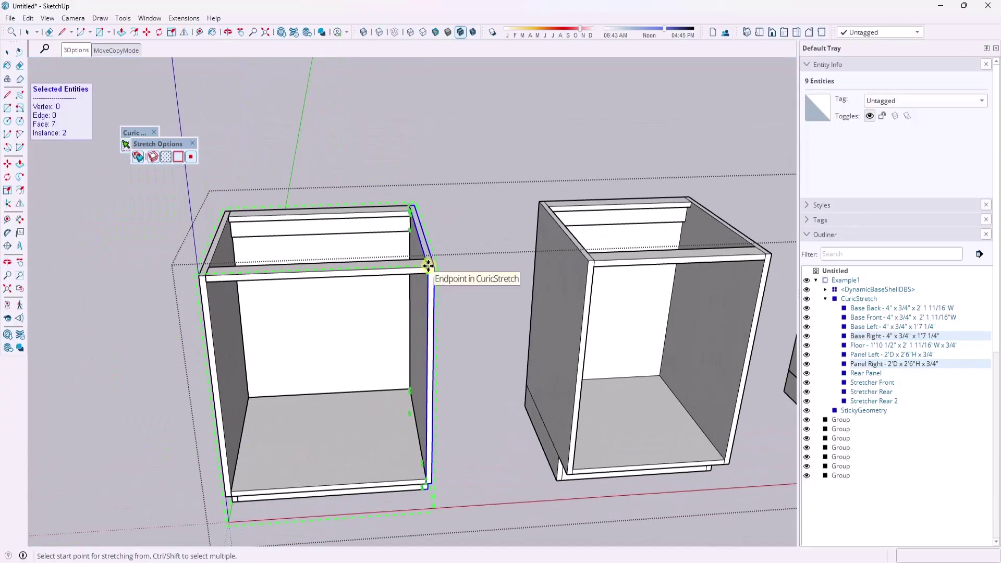
click(428, 266)
click(339, 271)
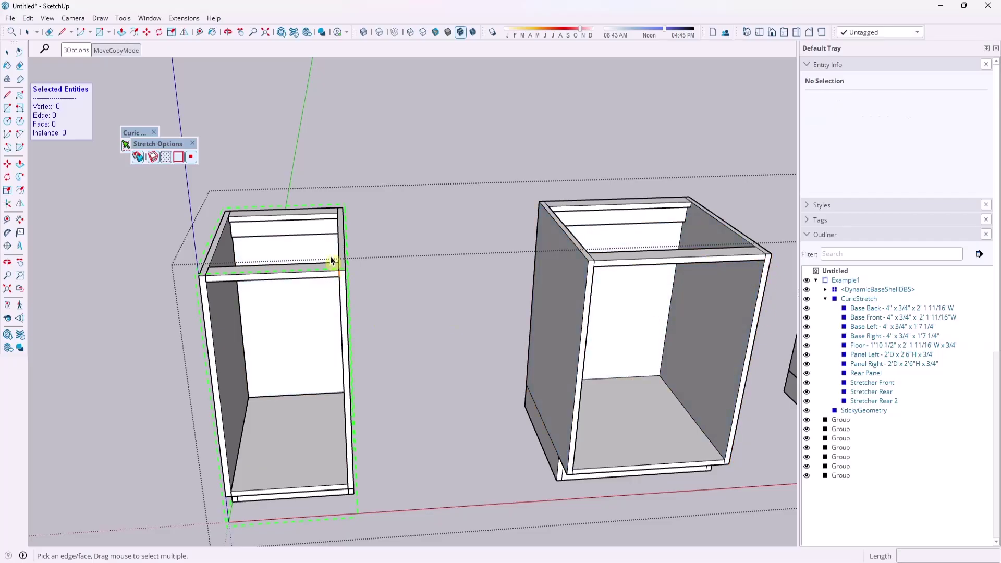
key(space)
Step: Widen the narrowed leftmost cabinet with Curic Stretch by moving its right-side parts and adjoining faces outward along the red axis
click(300, 286)
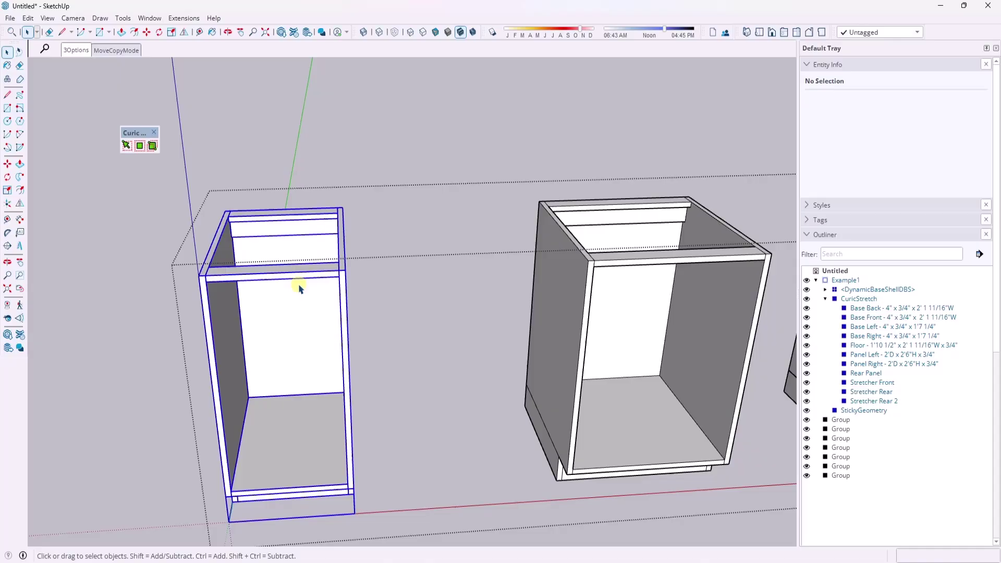
click(396, 310)
middle_drag(360, 310, 321, 304)
click(321, 304)
drag(290, 149, 461, 533)
click(319, 373)
click(318, 373)
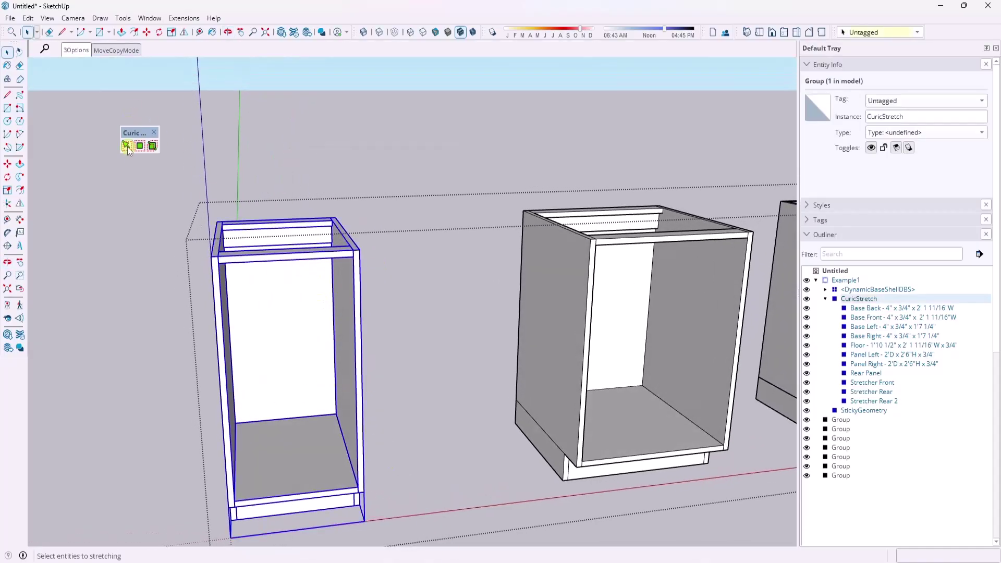
click(127, 148)
middle_drag(413, 380, 349, 296)
drag(299, 167, 440, 545)
click(349, 243)
click(408, 244)
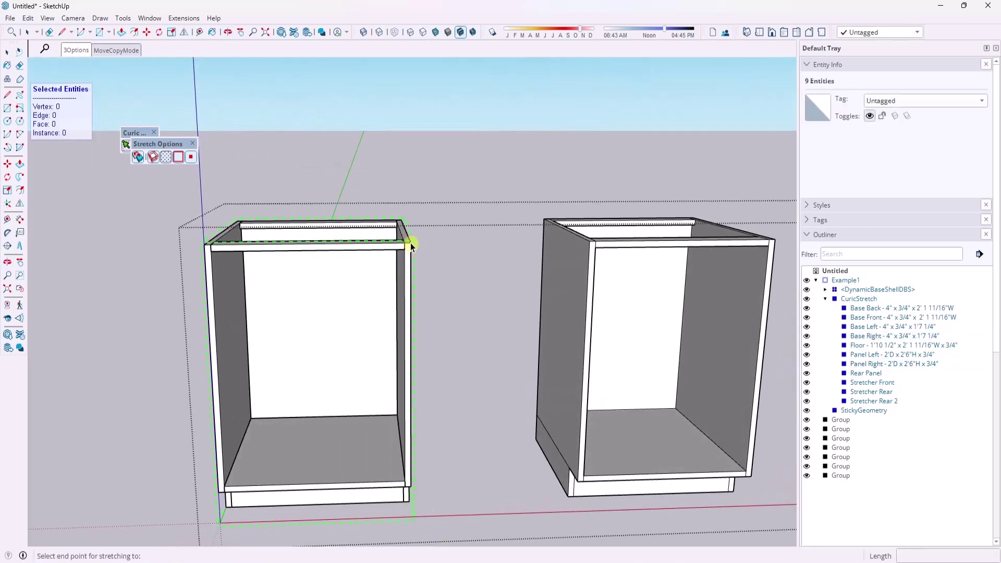
key(space)
Step: Examine the stretched cabinet beside the other two cabinets from several angles
middle_drag(346, 306, 460, 329)
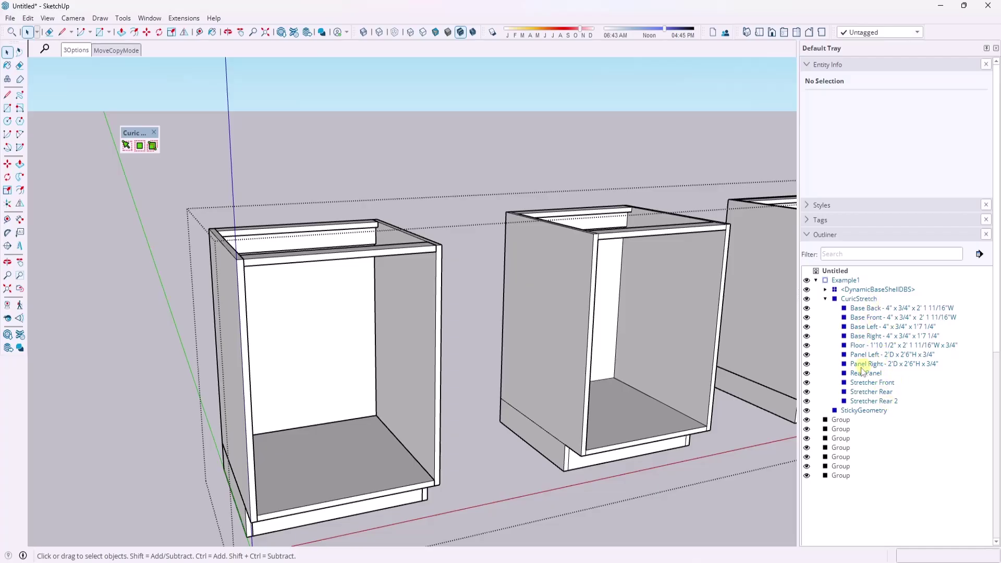
scroll(363, 387, down, 6)
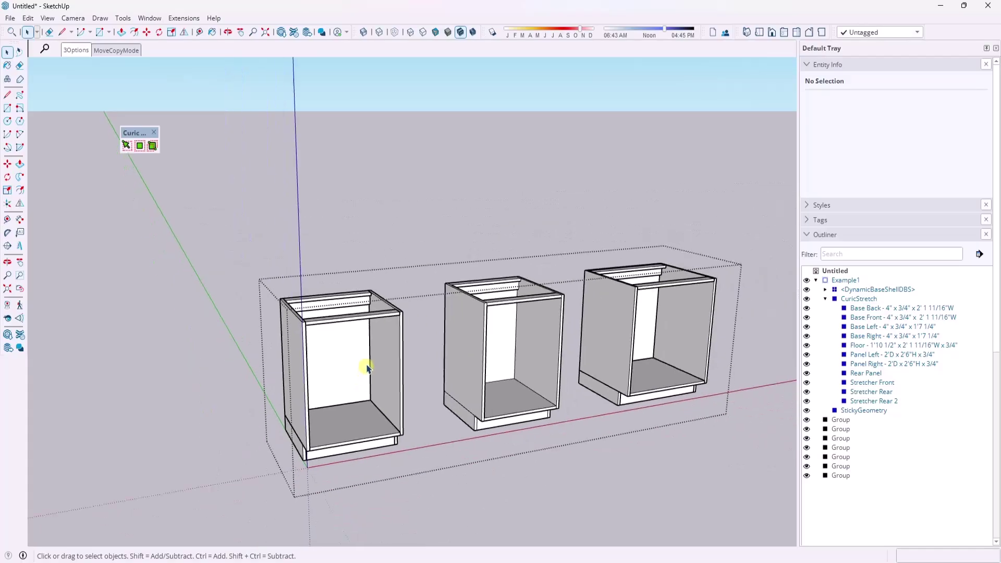
middle_drag(375, 376, 331, 354)
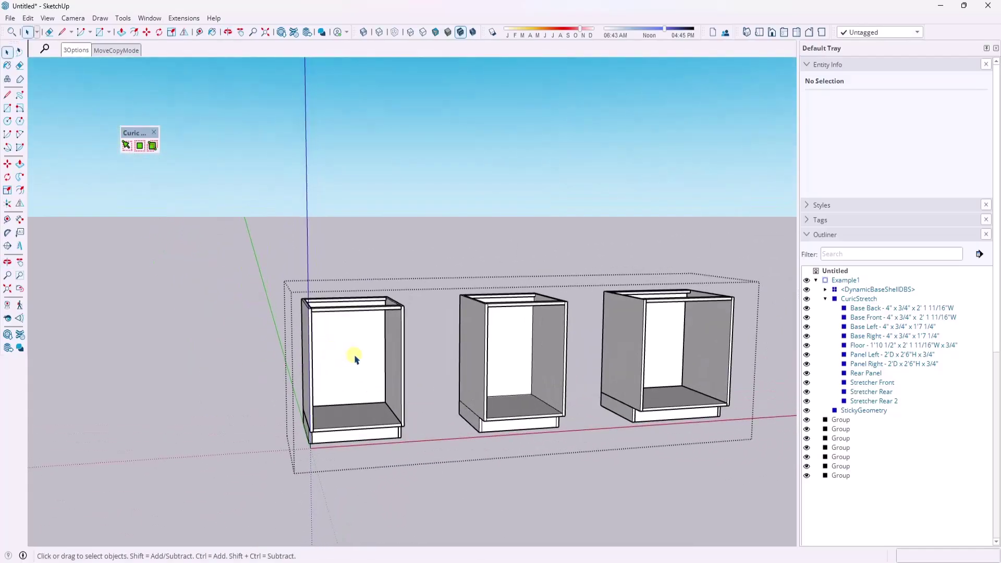
click(354, 357)
scroll(333, 319, up, 2)
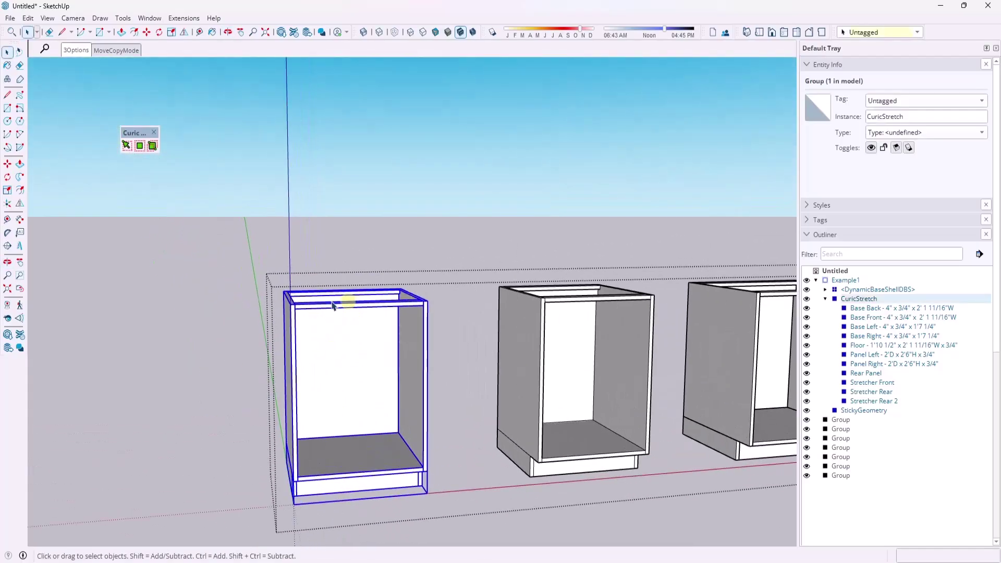
scroll(326, 306, down, 2)
middle_drag(354, 326, 402, 405)
scroll(405, 464, up, 2)
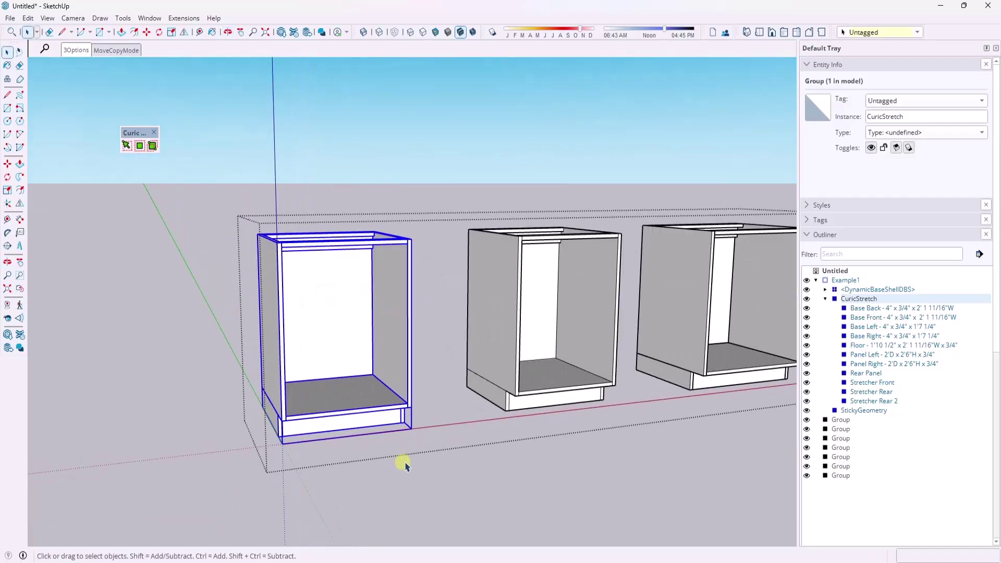
scroll(279, 406, down, 3)
scroll(569, 395, up, 2)
Step: Clear the selection of the unfinished cabinet's loose parts and collapse the Outliner
click(765, 355)
scroll(615, 346, down, 2)
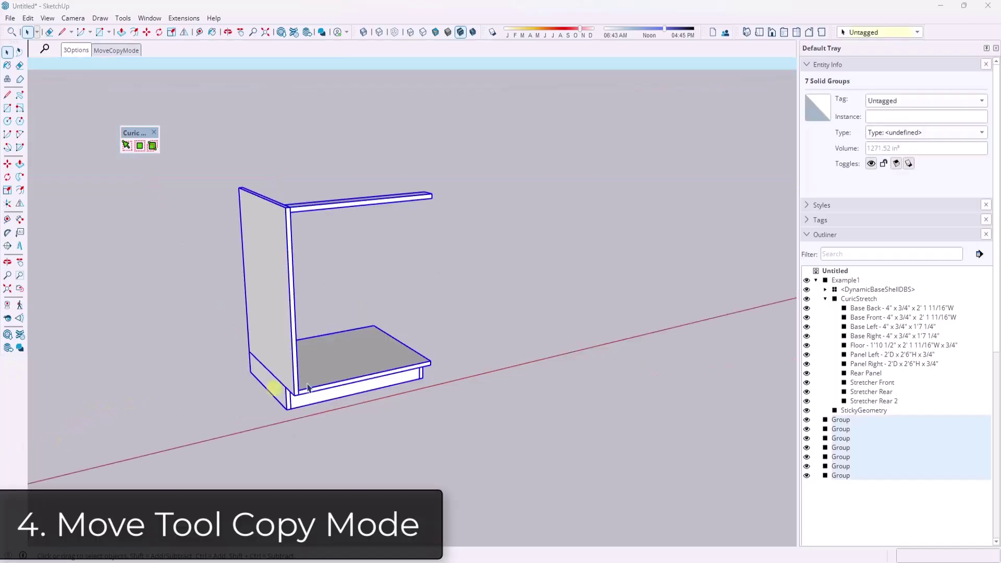
click(459, 341)
click(808, 235)
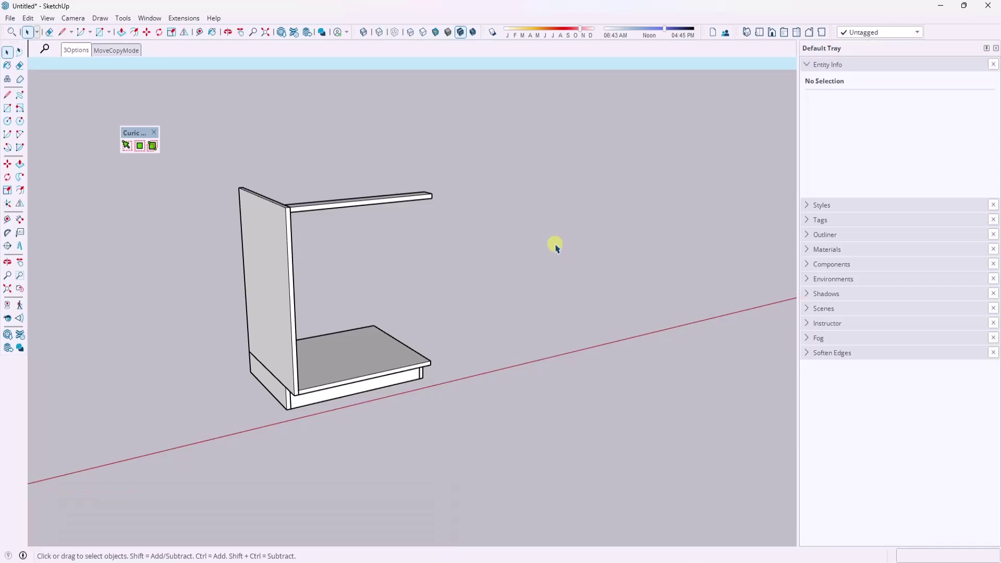
Step: Examine the unfinished cabinet's side panel, floor, stretcher and base boards from the front, back and underneath
middle_drag(292, 289, 344, 239)
click(342, 240)
middle_drag(252, 261, 155, 275)
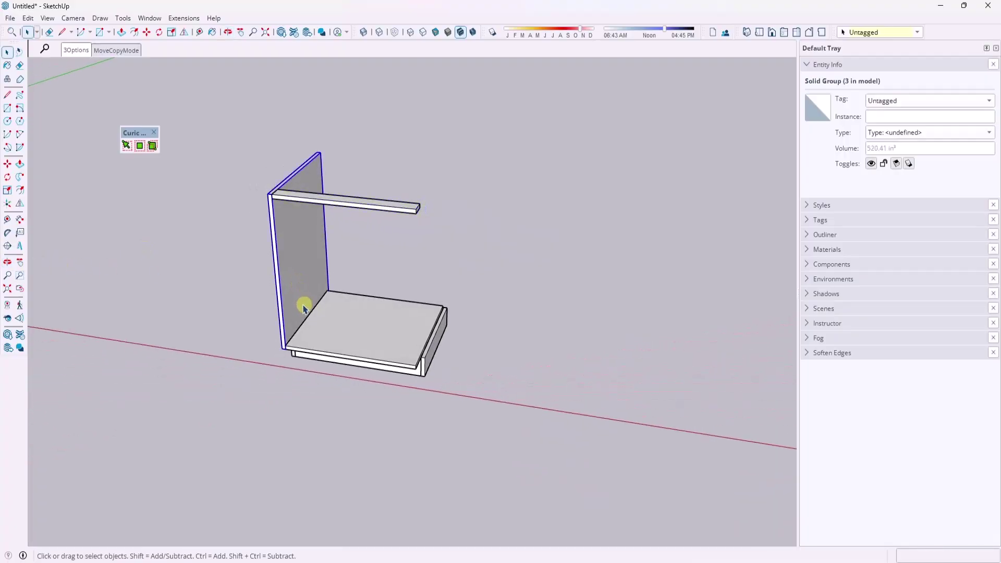
scroll(303, 307, up, 3)
scroll(395, 332, down, 1)
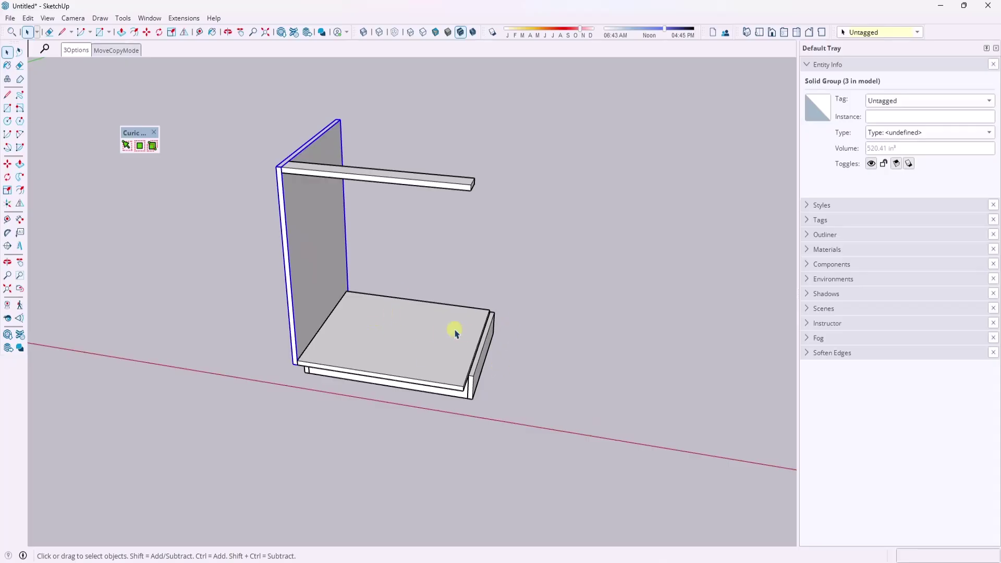
middle_drag(487, 397, 532, 248)
middle_drag(467, 398, 134, 309)
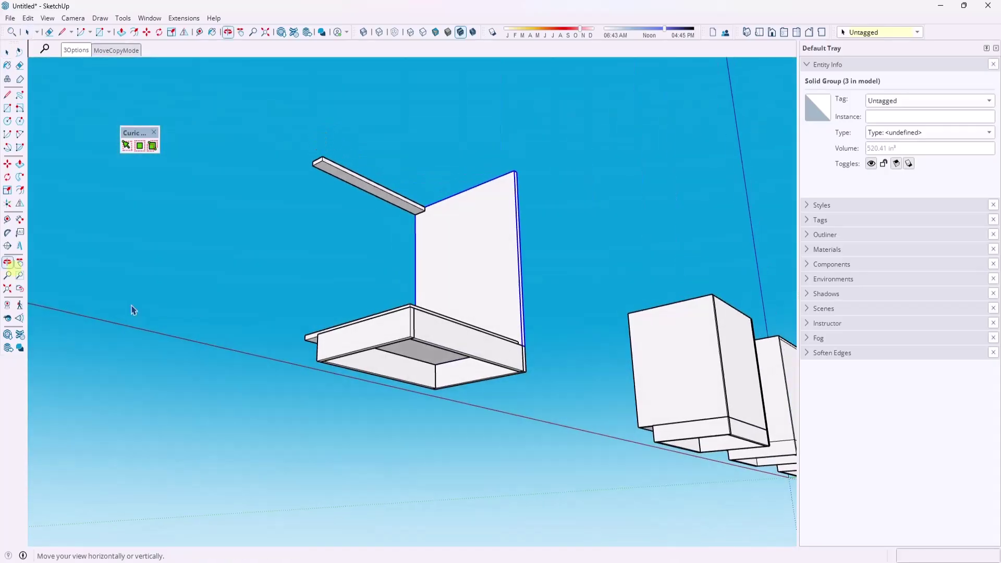
middle_drag(447, 353, 751, 447)
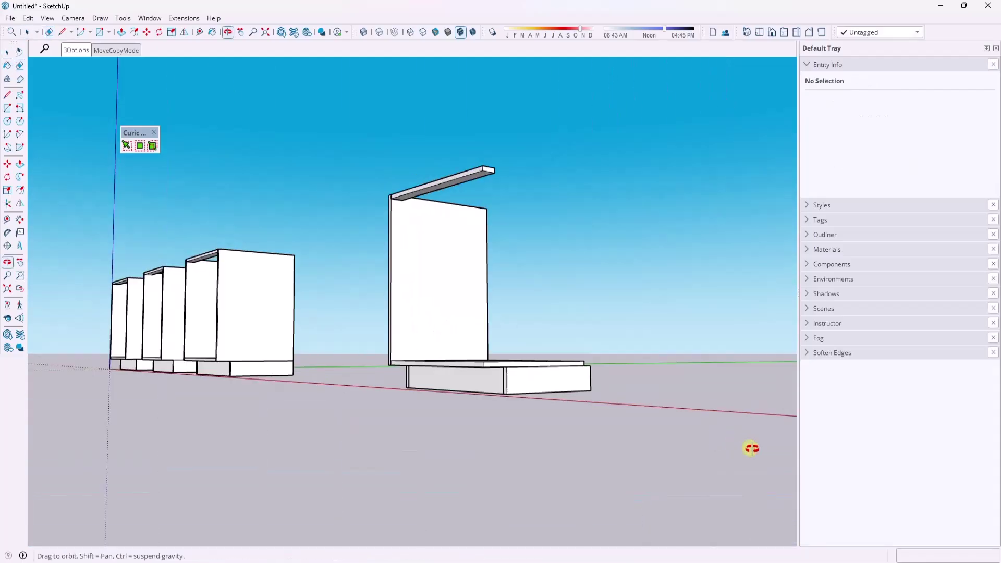
middle_drag(521, 414, 612, 454)
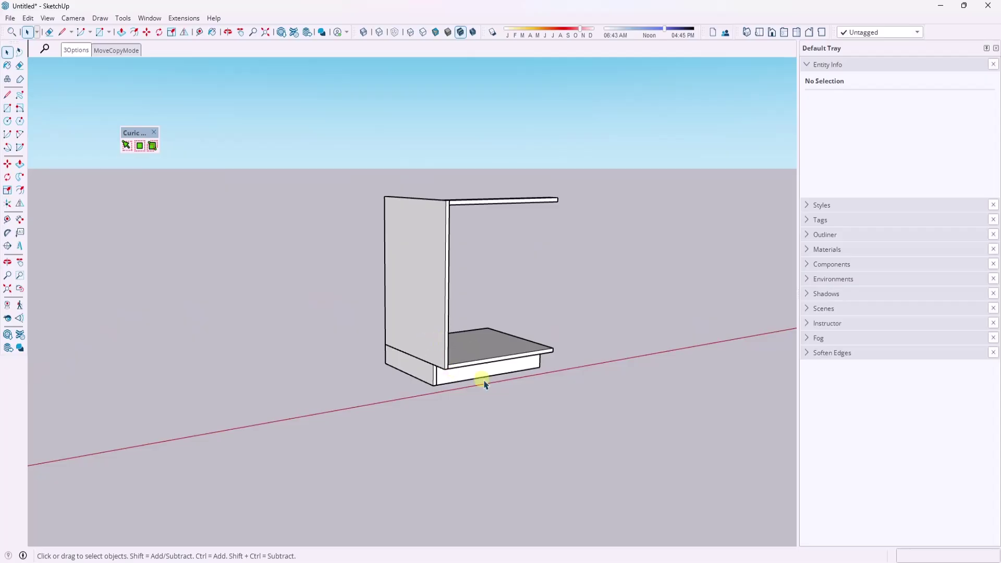
middle_drag(473, 387, 530, 416)
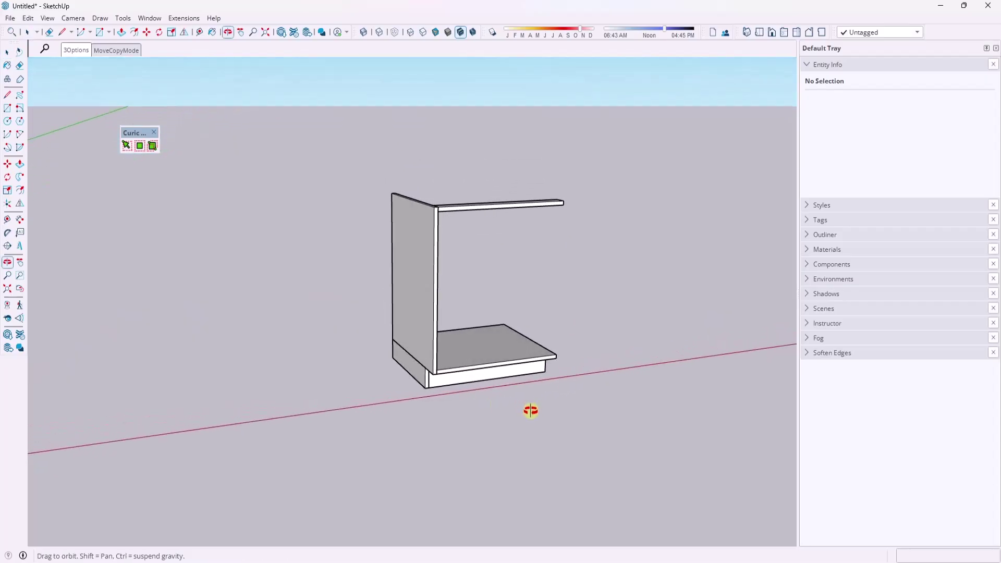
Step: Copy the side panel together with its side base board along the red axis to the opposite end of the cabinet floor
scroll(437, 389, up, 5)
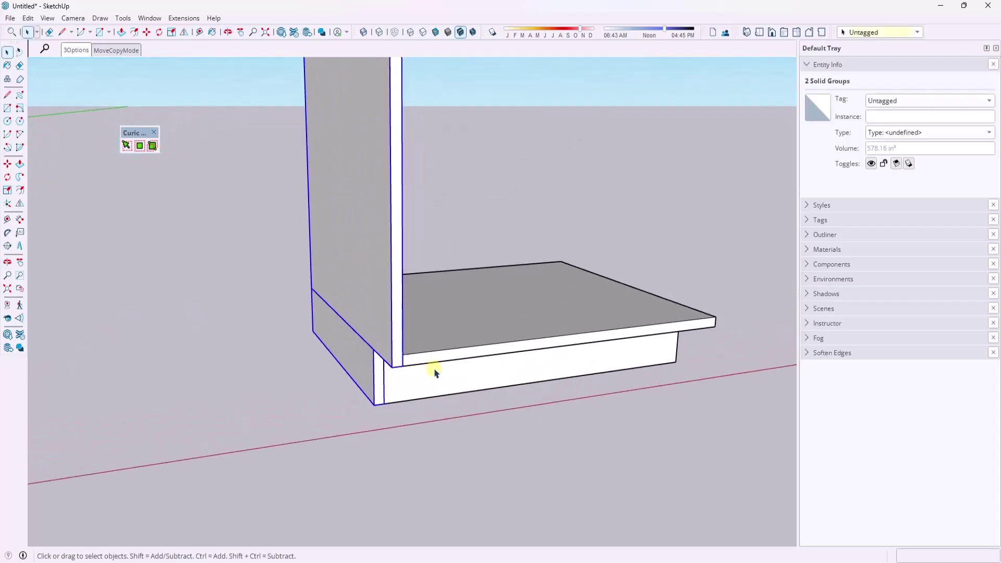
key(m)
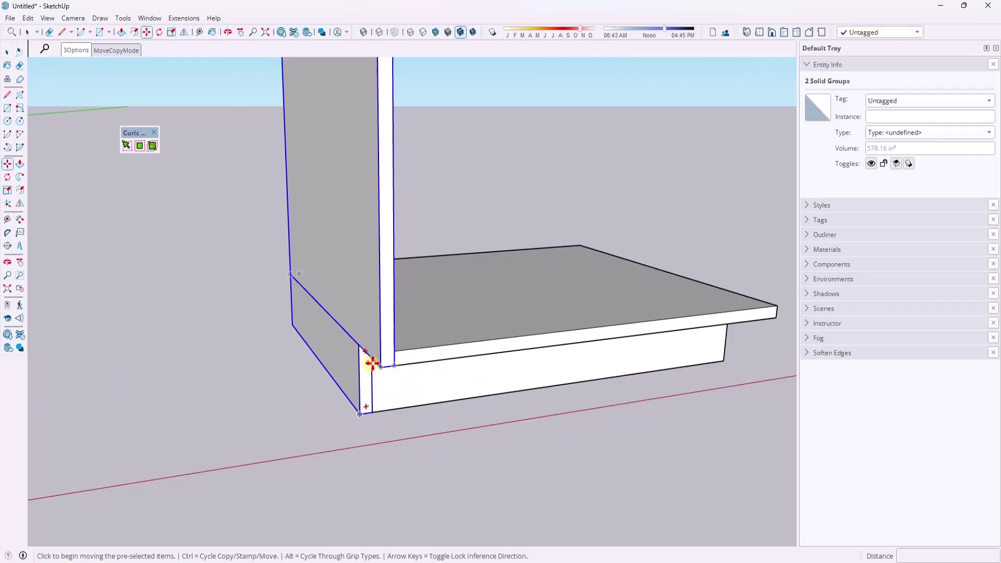
scroll(668, 353, down, 4)
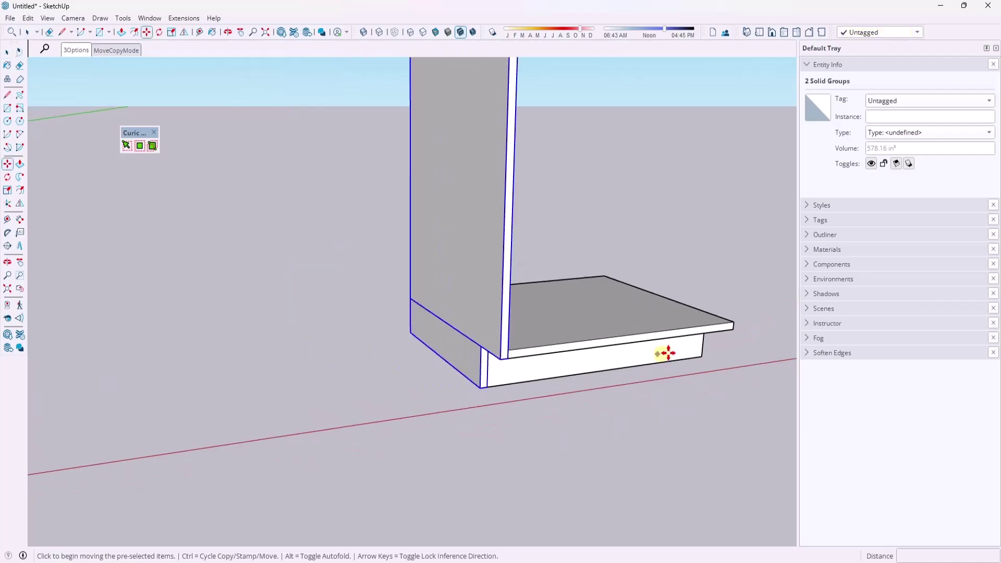
shift+middle_drag(690, 351, 540, 380)
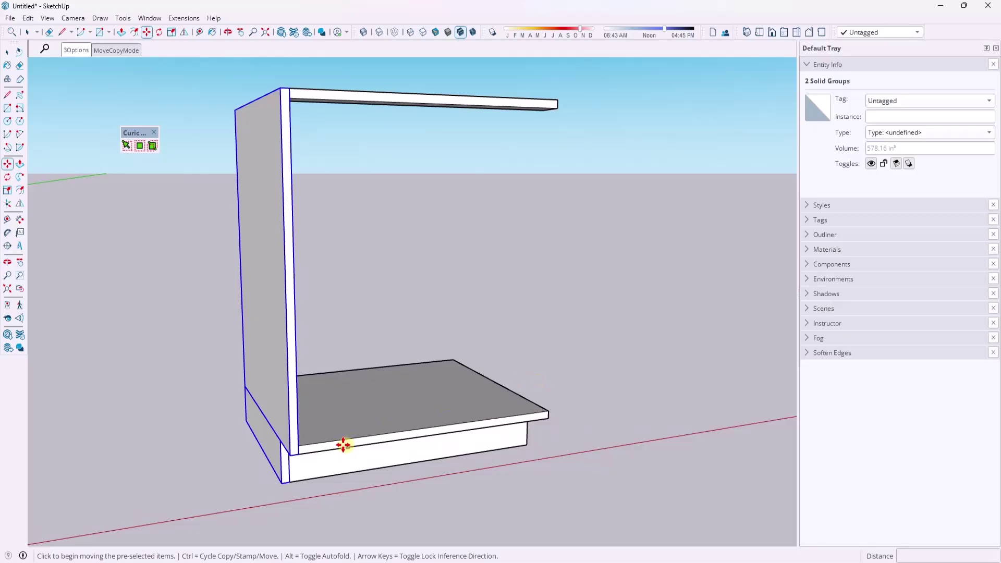
key(space)
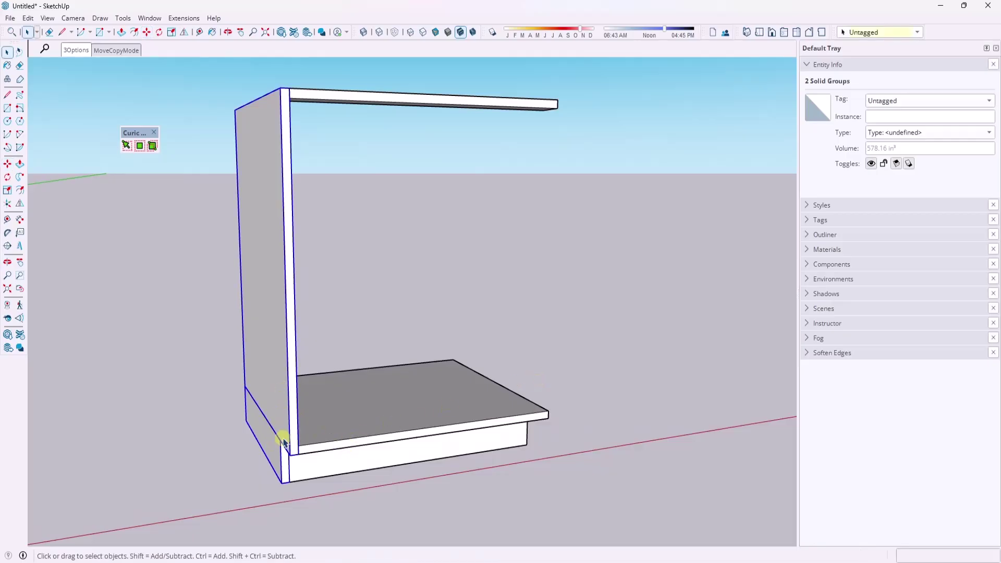
key(m)
click(282, 441)
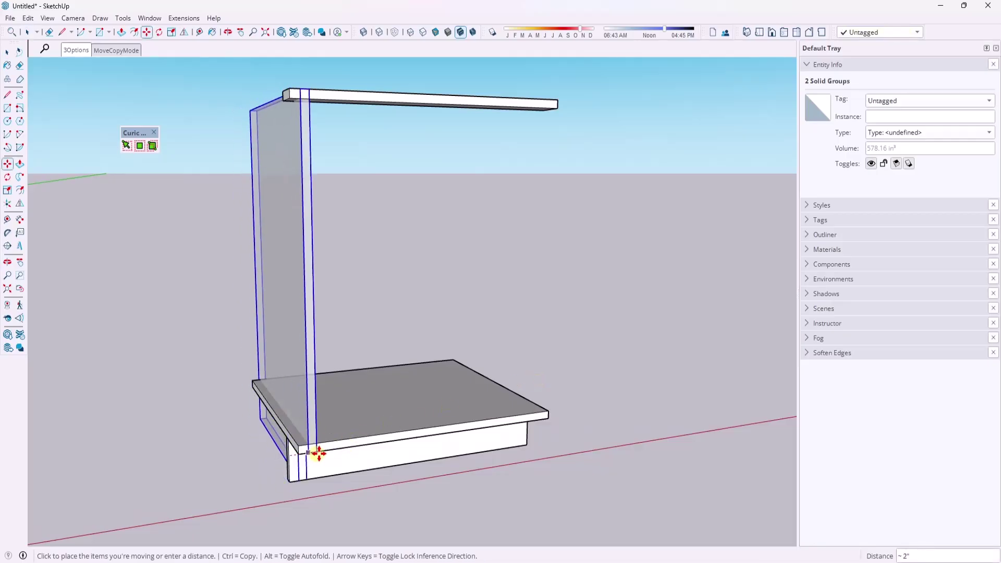
key(ctrl)
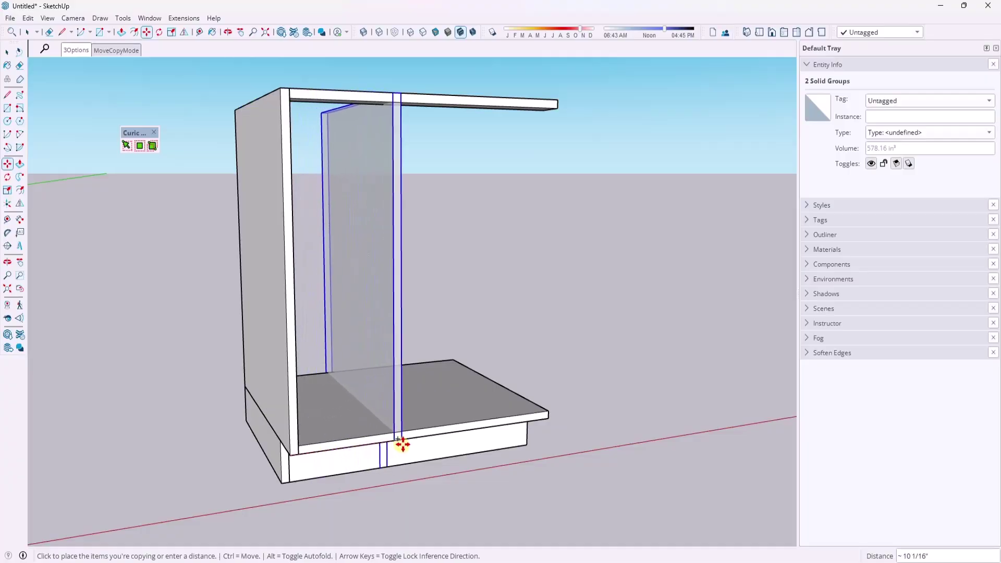
click(549, 419)
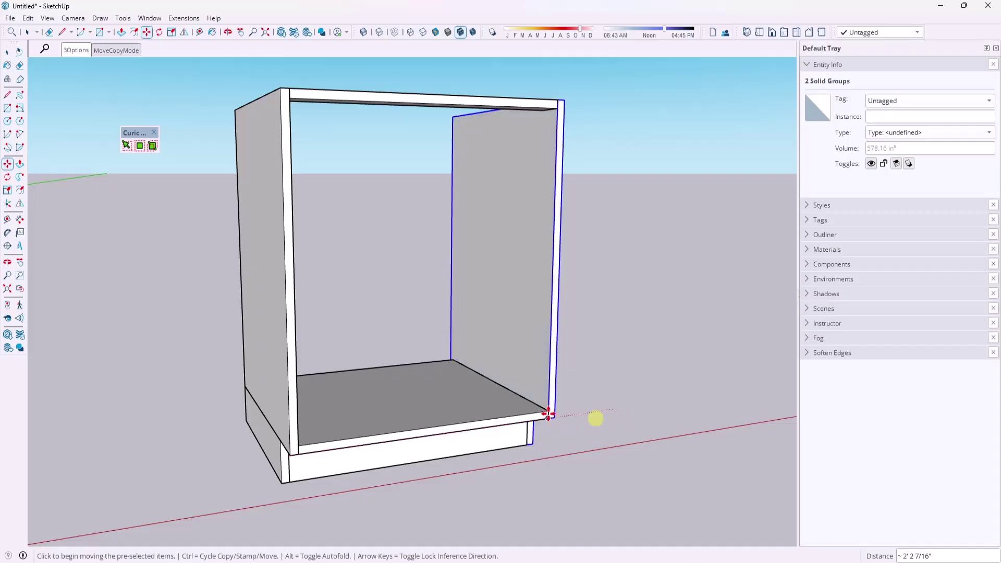
Step: Select the front base board underneath the cabinet for moving by its end corner
middle_drag(597, 415, 379, 420)
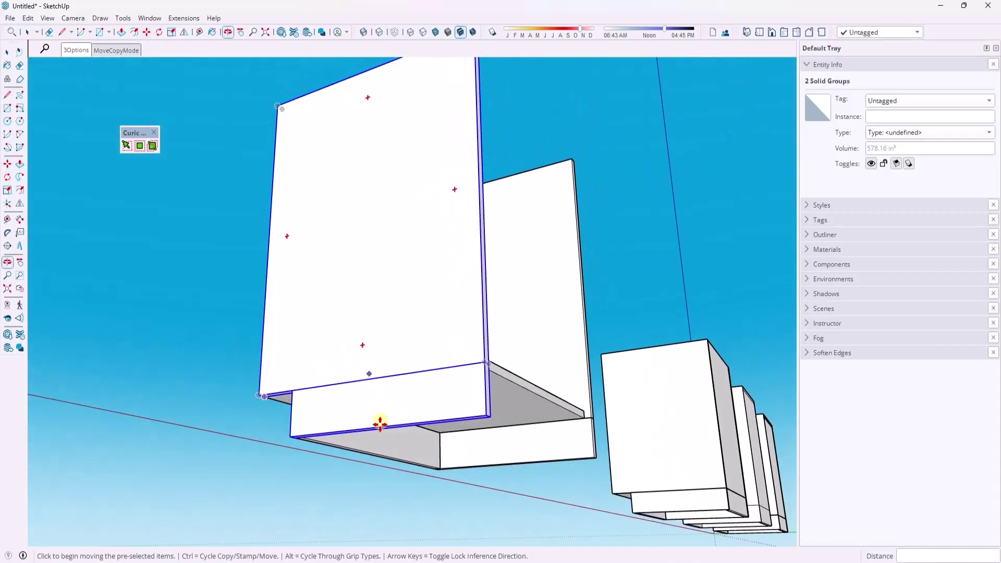
key(space)
click(387, 443)
key(m)
scroll(309, 449, up, 5)
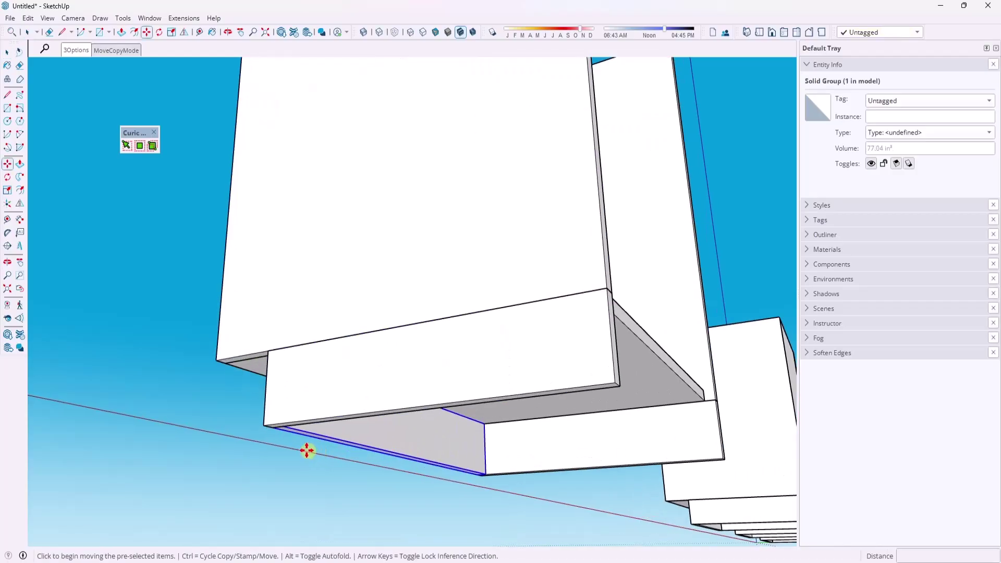
middle_drag(307, 405, 273, 328)
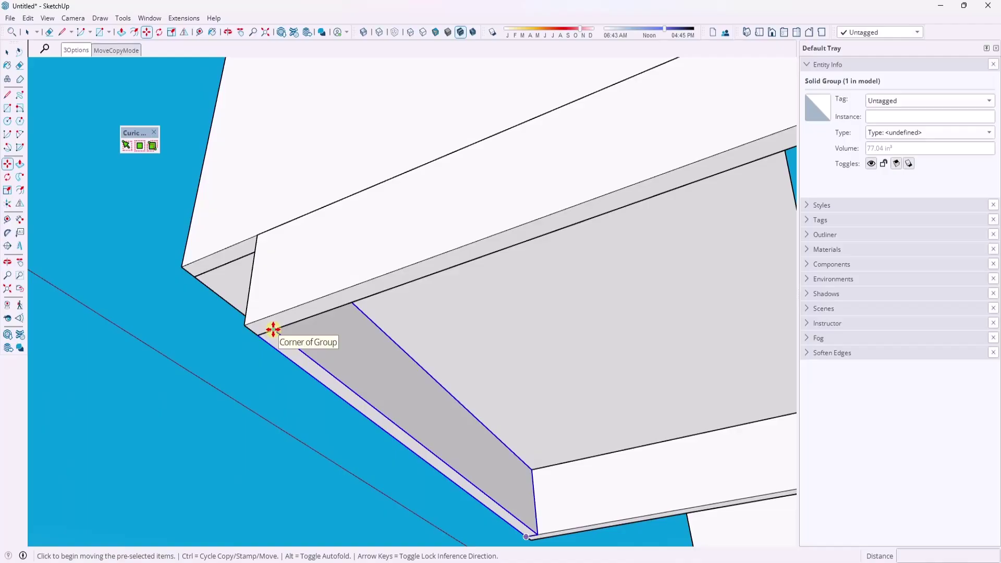
click(273, 330)
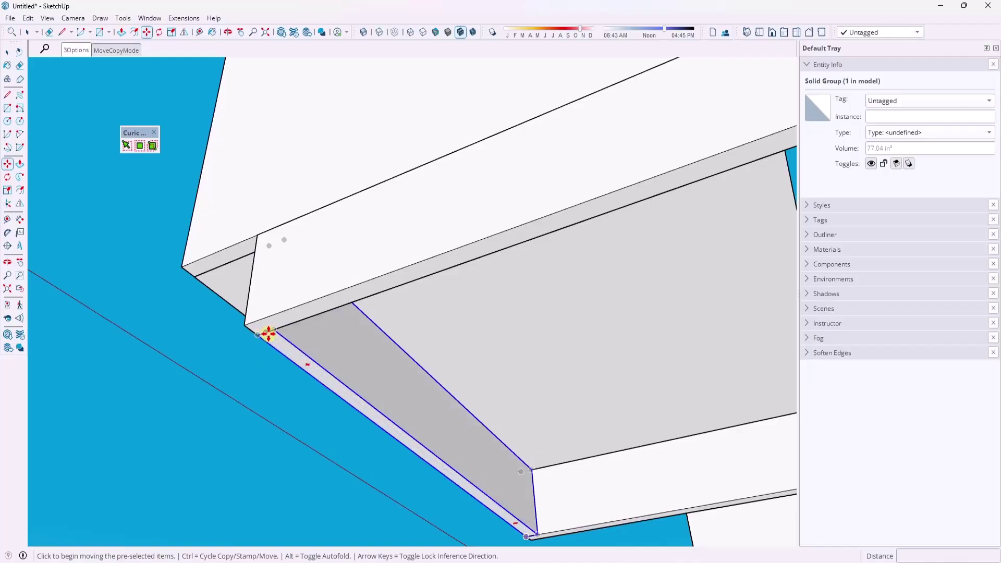
key(ctrl)
click(259, 335)
scroll(331, 305, down, 2)
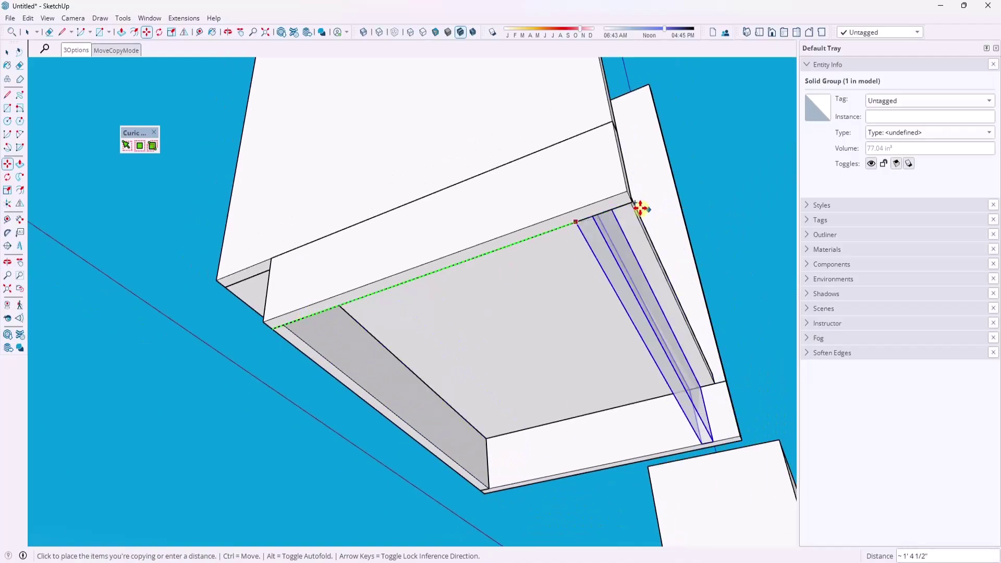
key(space)
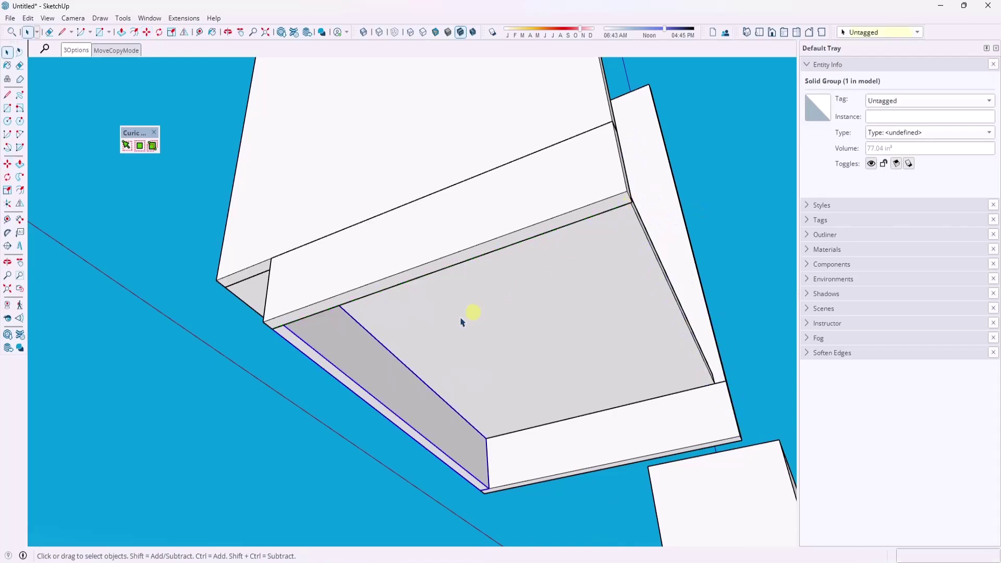
Step: Copy the front base board along the green axis to the back end of the side base boards
key(m)
scroll(283, 321, up, 1)
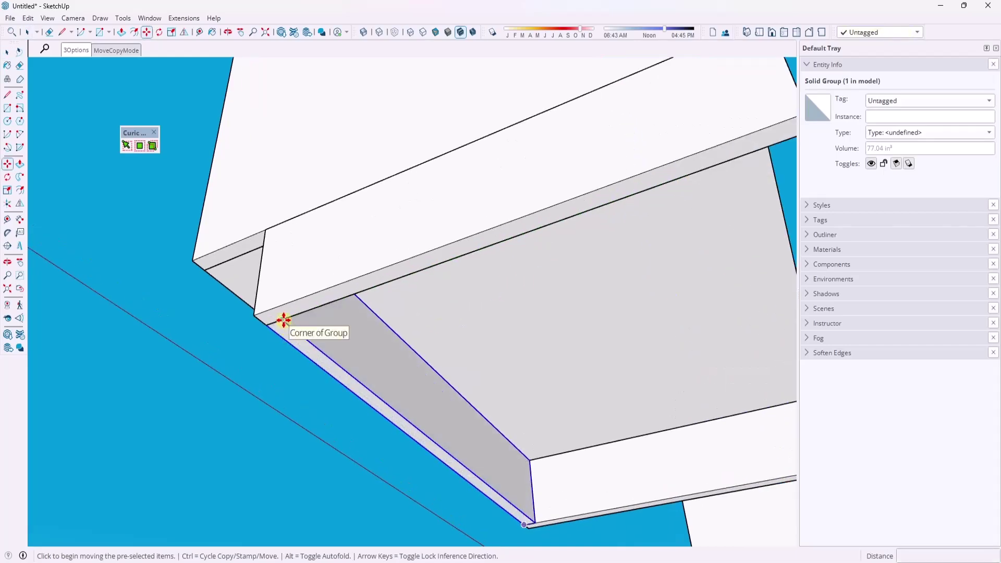
click(283, 320)
scroll(582, 229, down, 1)
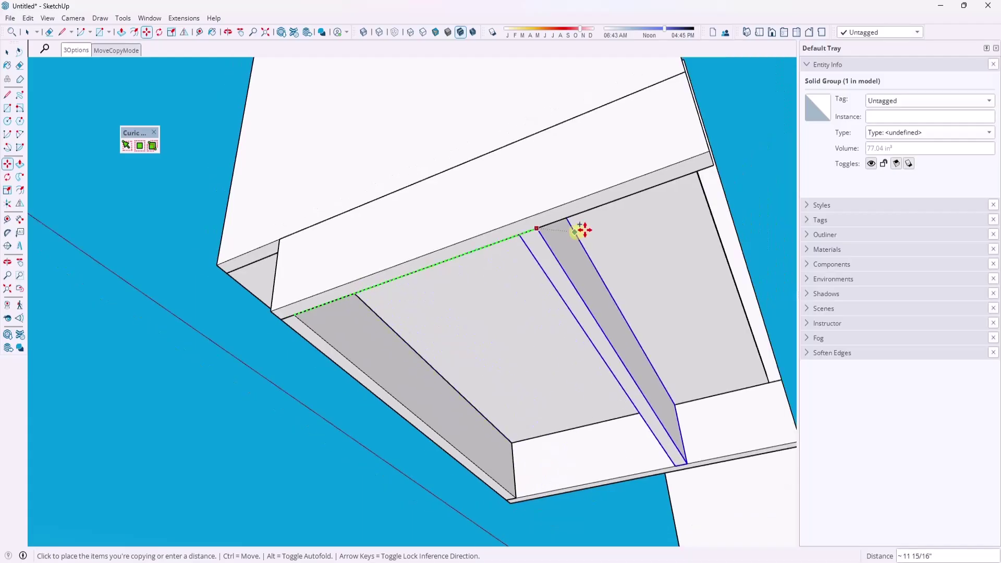
click(712, 168)
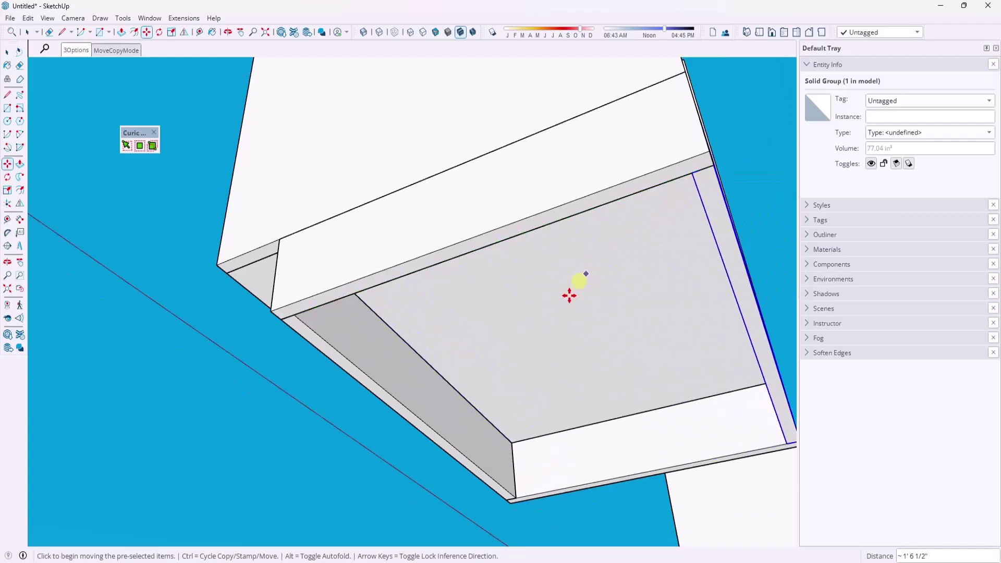
Step: Copy the front top stretcher along the green axis to the back upper corner of the side panels
scroll(569, 296, down, 3)
middle_drag(515, 376, 496, 402)
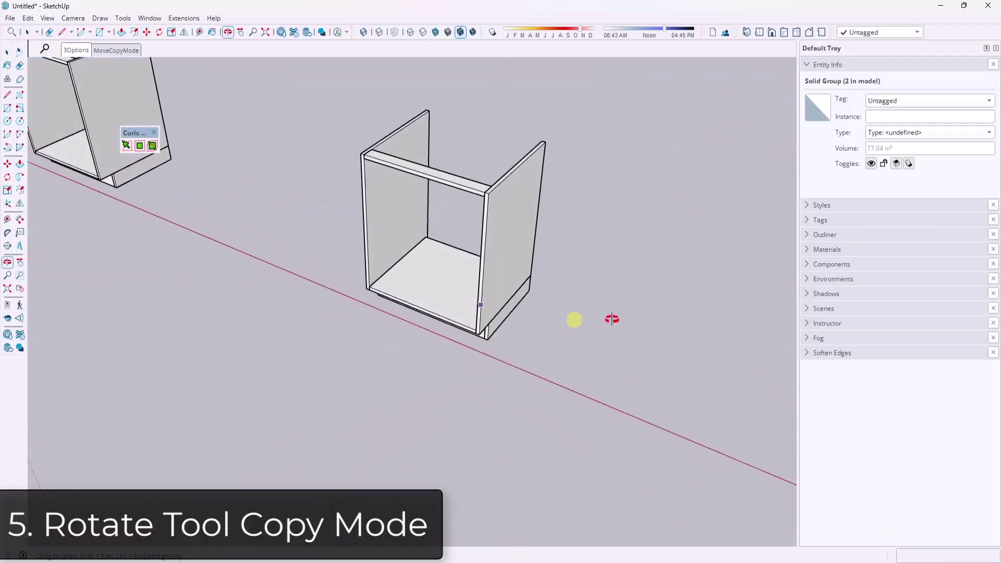
middle_drag(612, 319, 431, 389)
key(space)
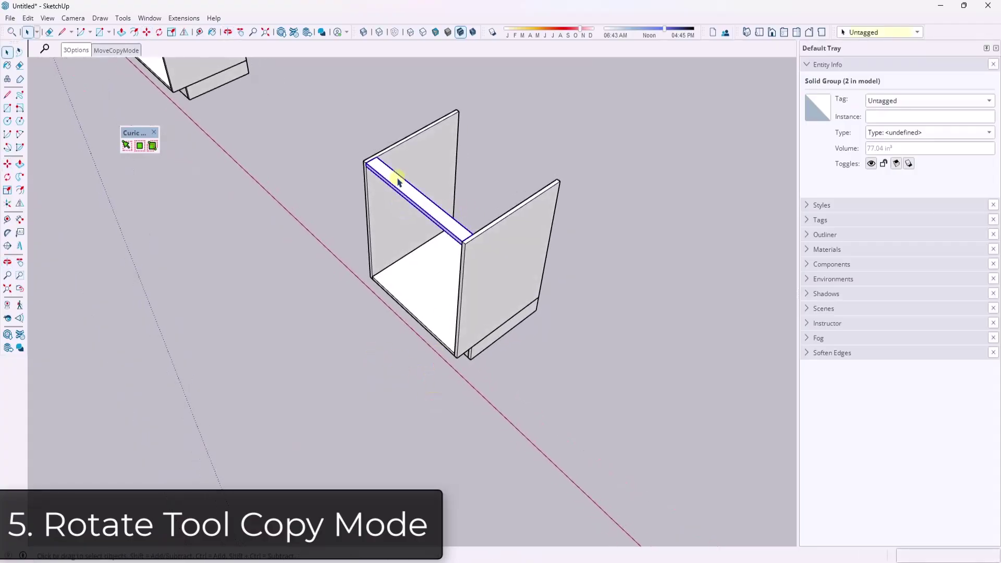
key(m)
scroll(369, 138, up, 5)
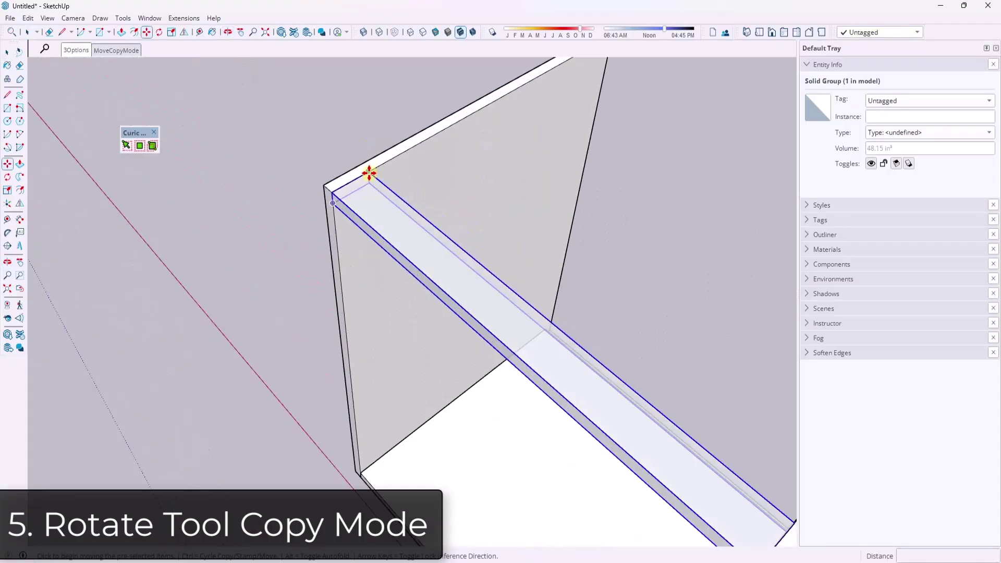
click(369, 174)
key(ctrl)
scroll(395, 157, down, 3)
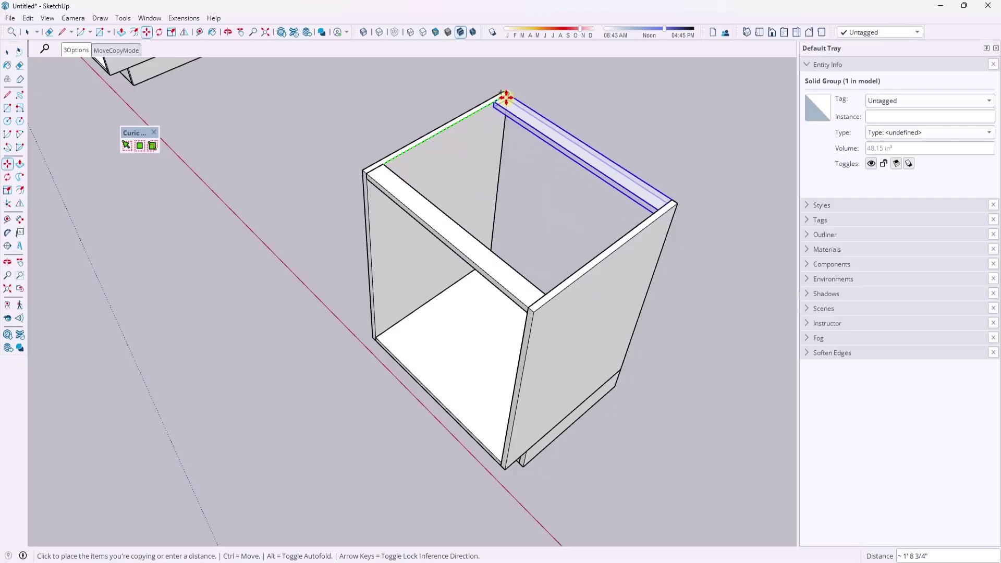
click(506, 98)
middle_drag(605, 154, 550, 136)
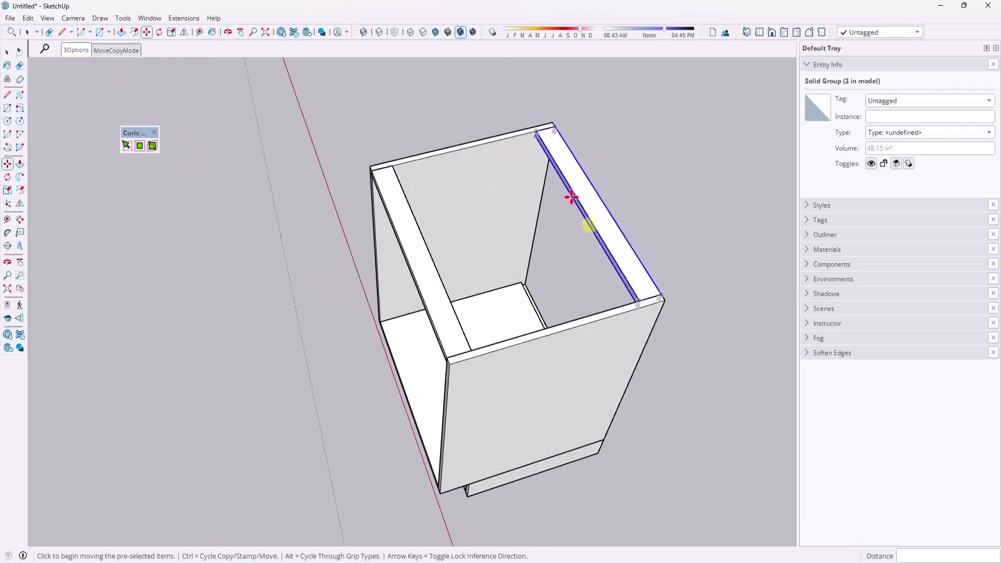
click(556, 130)
middle_drag(543, 130, 528, 198)
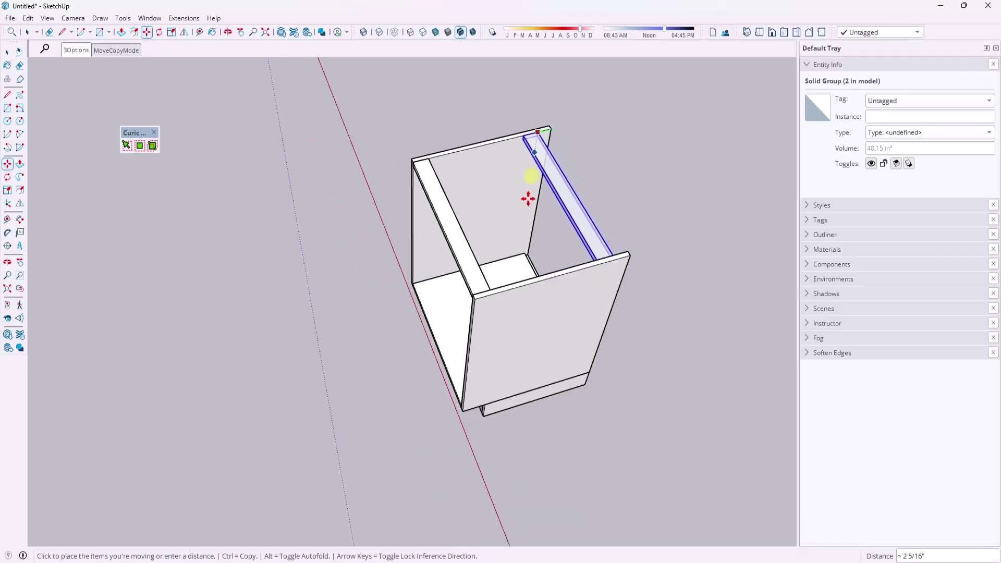
scroll(522, 254, up, 5)
click(525, 257)
scroll(521, 250, down, 5)
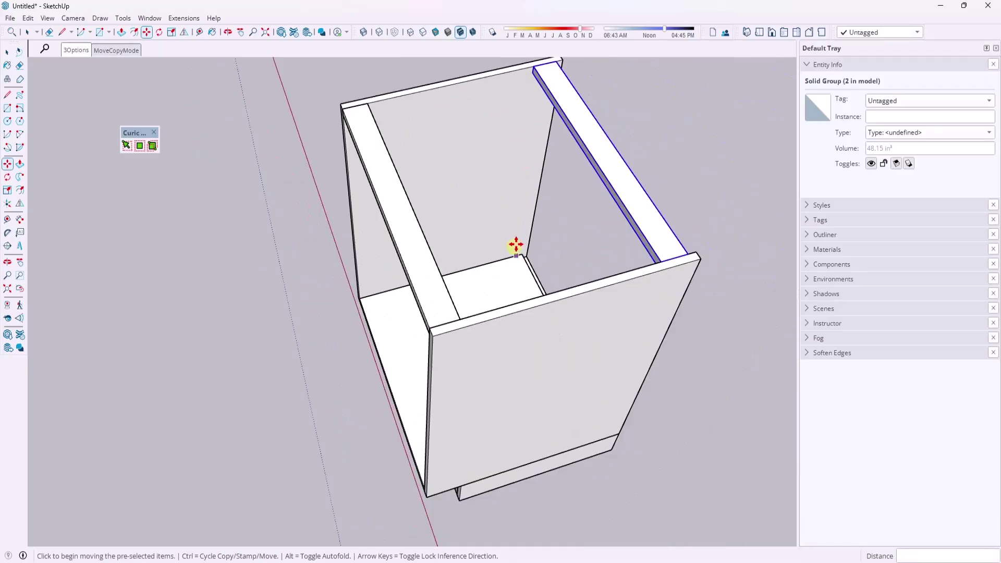
Step: Rotate a copy of the rear top stretcher 90 degrees downward around the red axis, about its back upper corner
scroll(536, 151, up, 5)
key(q)
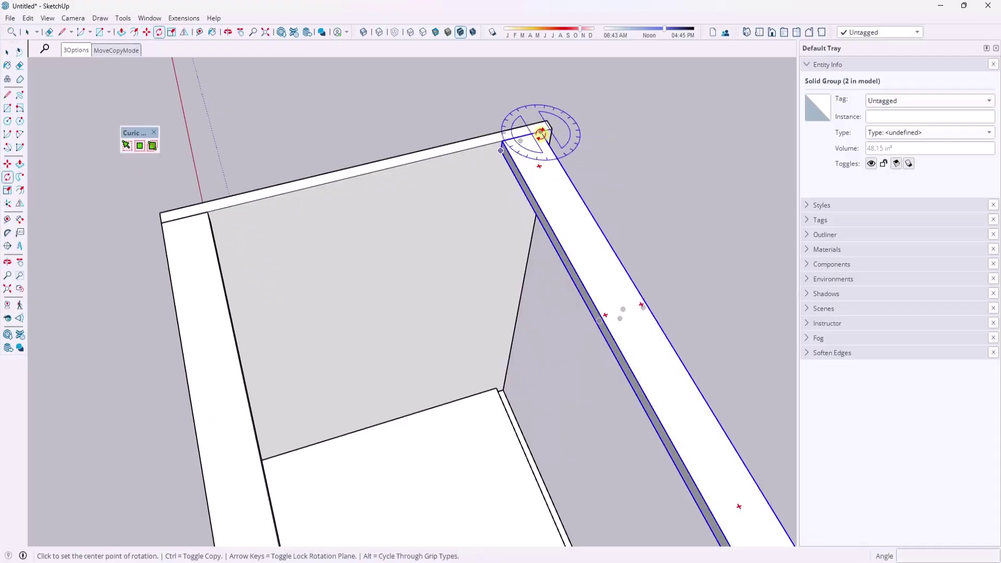
key(Left)
key(Right)
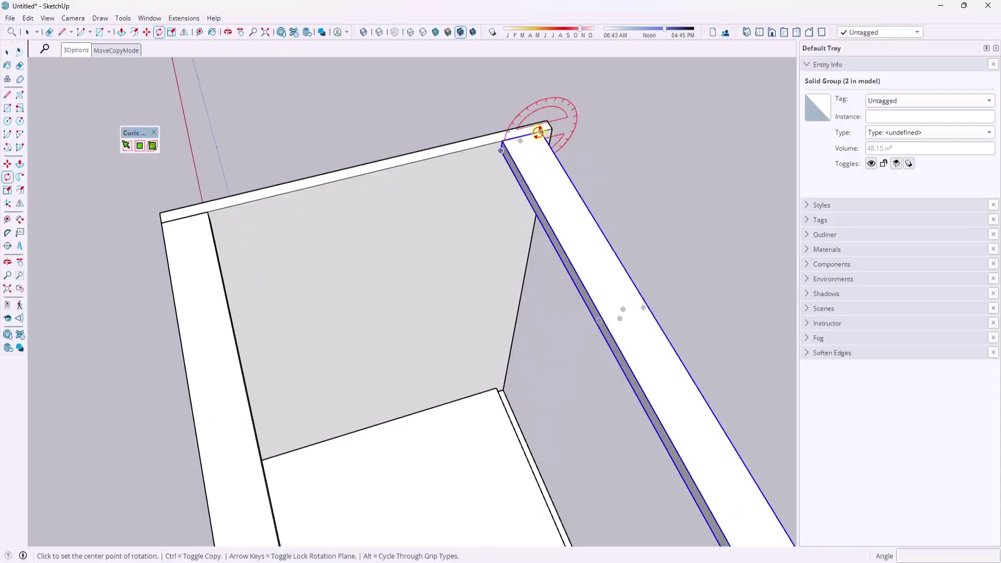
click(541, 131)
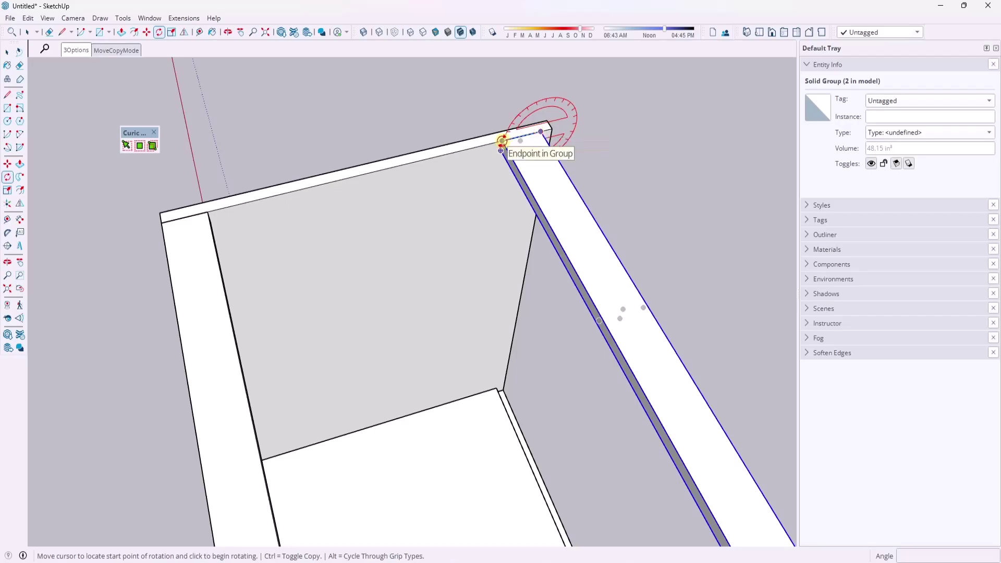
click(502, 140)
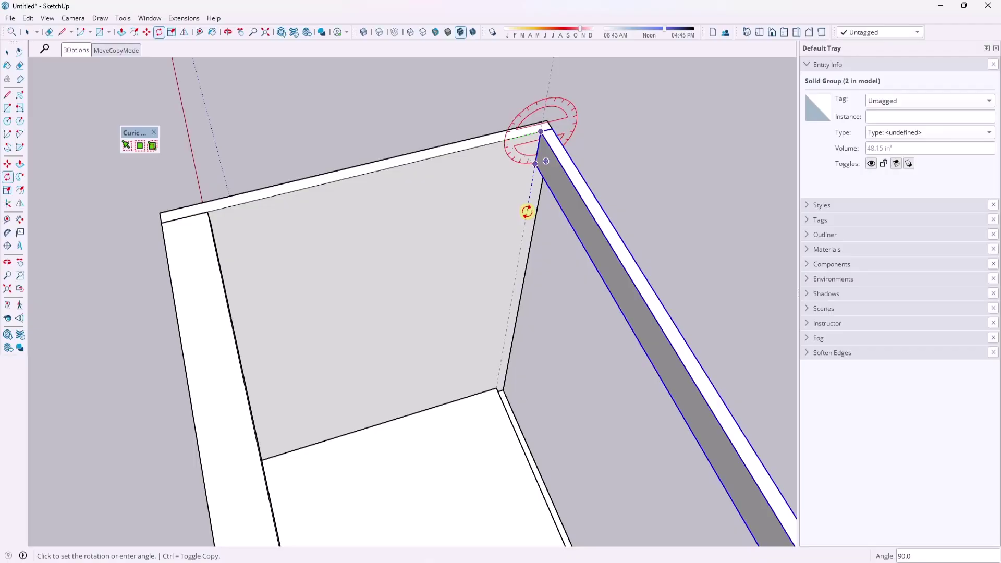
key(ctrl)
middle_drag(527, 211, 268, 18)
scroll(459, 234, down, 1)
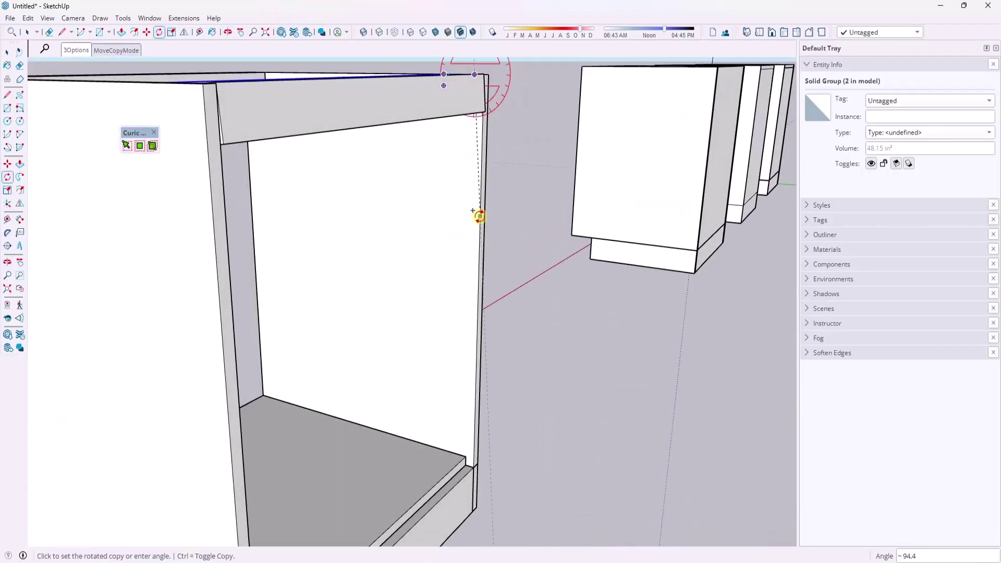
click(471, 217)
Step: Move the upright stretcher copy by its upper corner so it sits directly beneath the rear top stretcher's back edge
middle_drag(471, 217, 472, 139)
key(space)
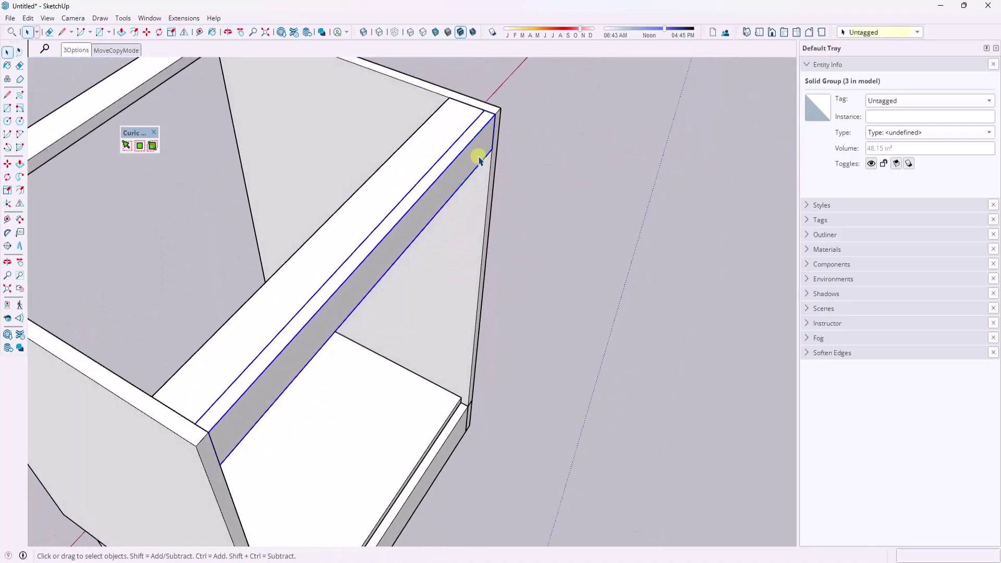
key(m)
scroll(488, 133, up, 2)
click(500, 106)
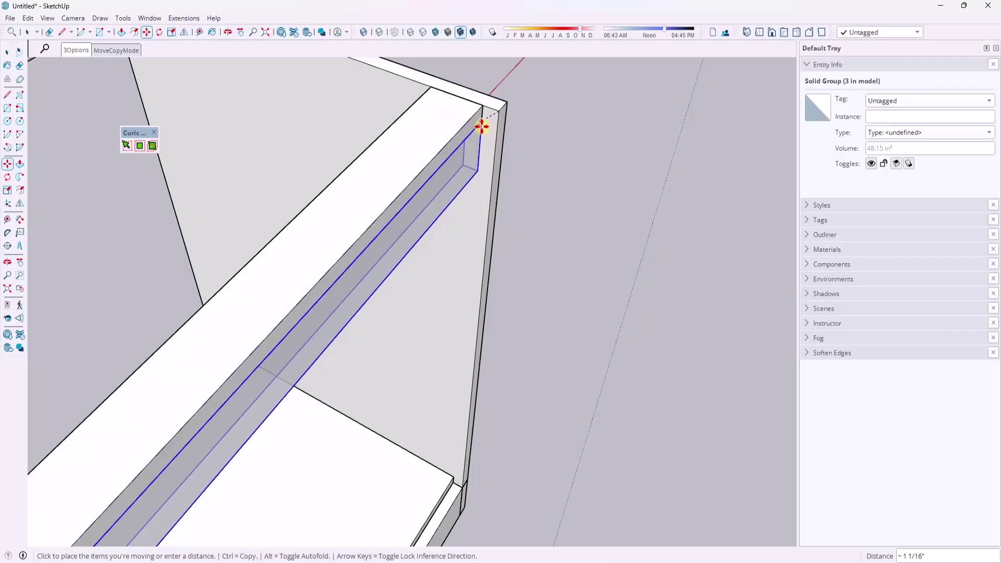
click(481, 123)
key(space)
Step: Draw a rectangle about 2' 1 11/16" by 2' 5 13/16" across the cabinet's back opening, between the two side panels
scroll(513, 198, down, 5)
middle_drag(513, 206, 403, 355)
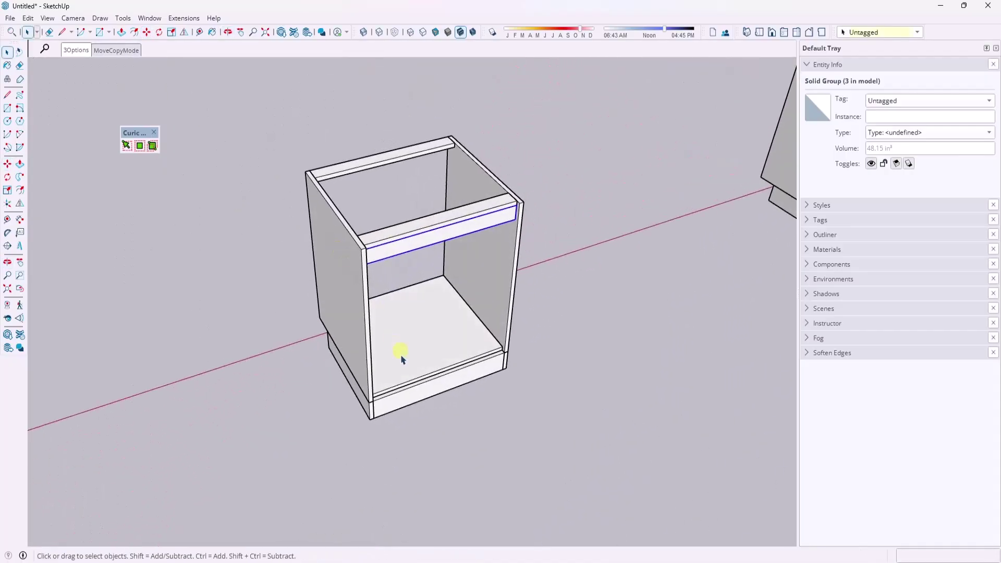
scroll(403, 359, up, 3)
key(r)
scroll(605, 334, up, 2)
click(605, 334)
scroll(603, 327, down, 4)
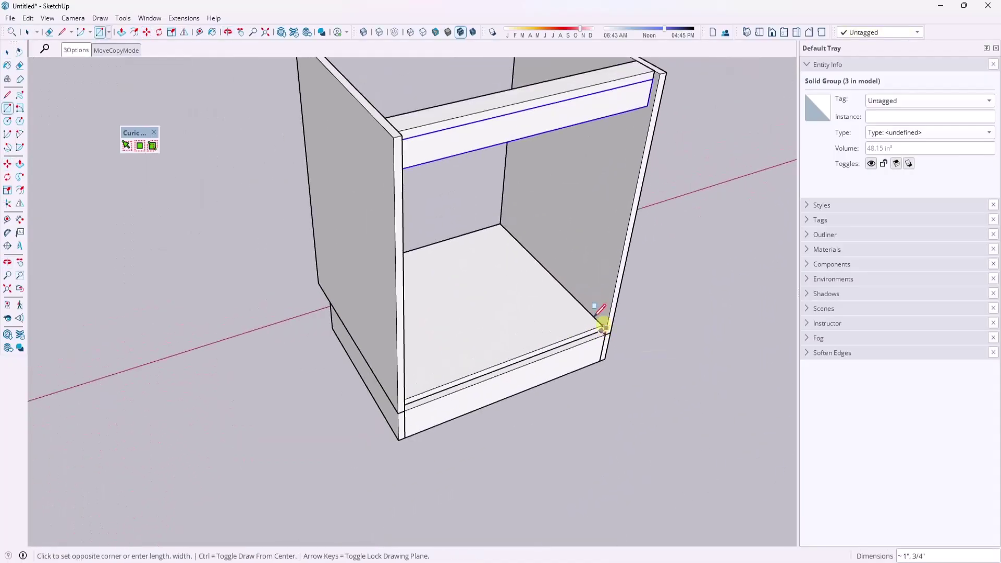
middle_drag(599, 321, 412, 313)
scroll(351, 157, up, 2)
click(353, 127)
Step: Push/Pull the rectangle across the cabinet's back opening outward by 3/4" to form the back panel
key(space)
scroll(384, 157, up, 2)
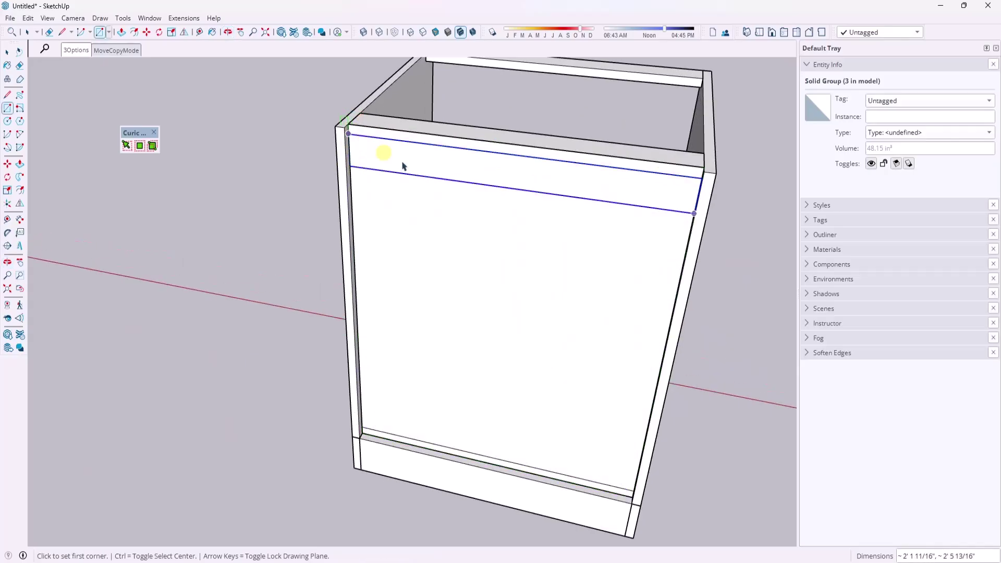
key(p)
click(487, 255)
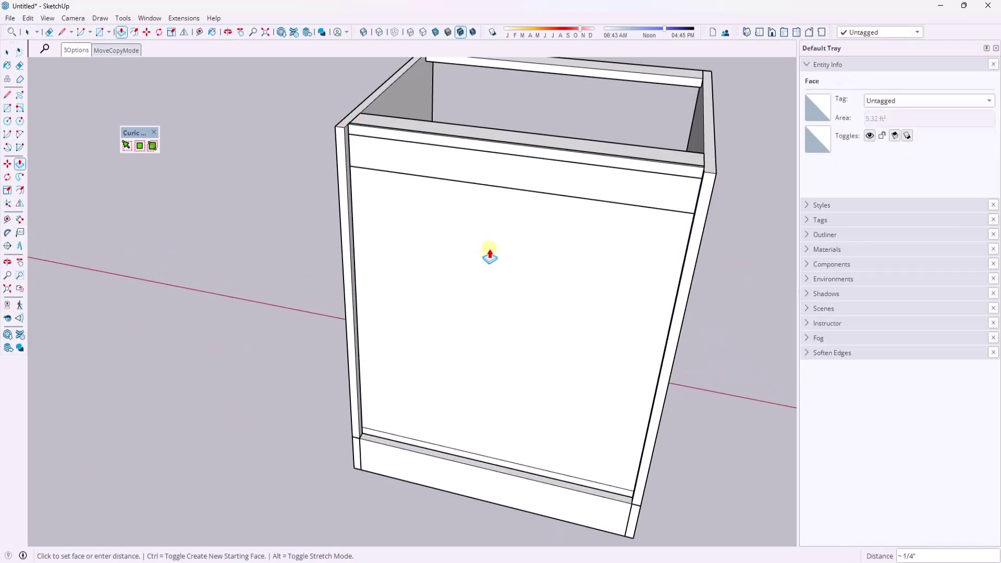
text(3/4")
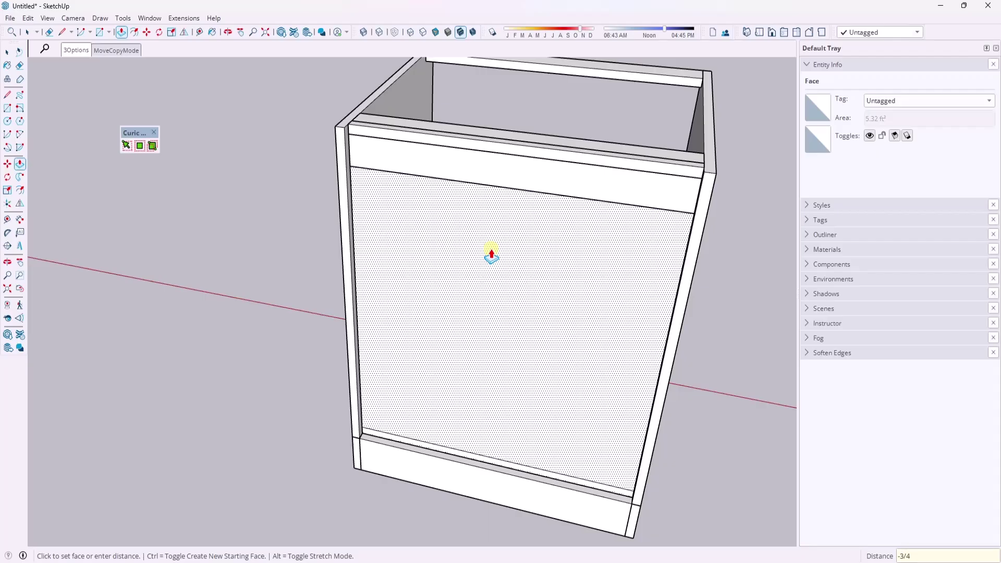
key(Return)
Step: Select all of the back panel's connected geometry and make it a group
key(space)
triple_click(509, 250)
right_click(509, 249)
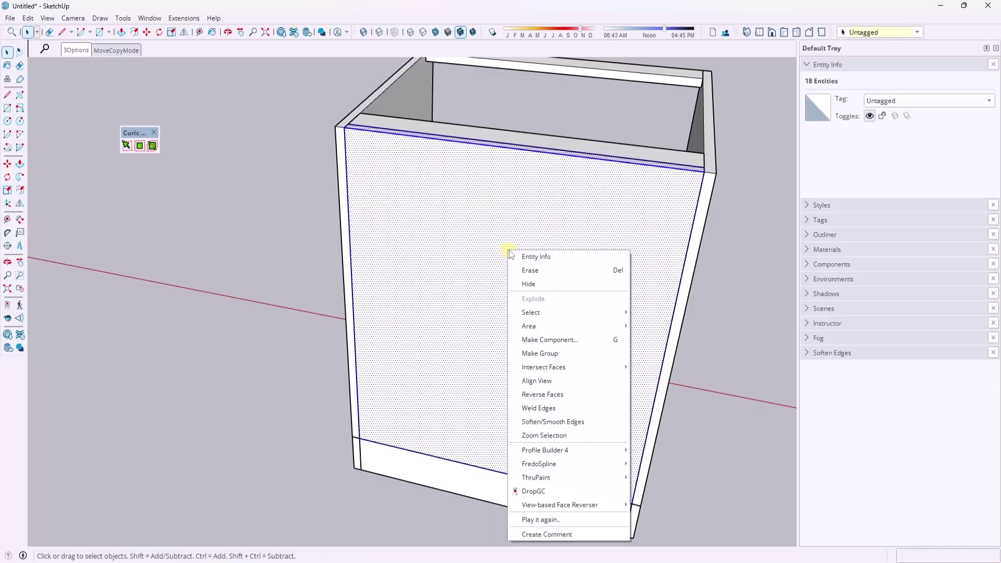
click(540, 353)
middle_drag(268, 246, 460, 141)
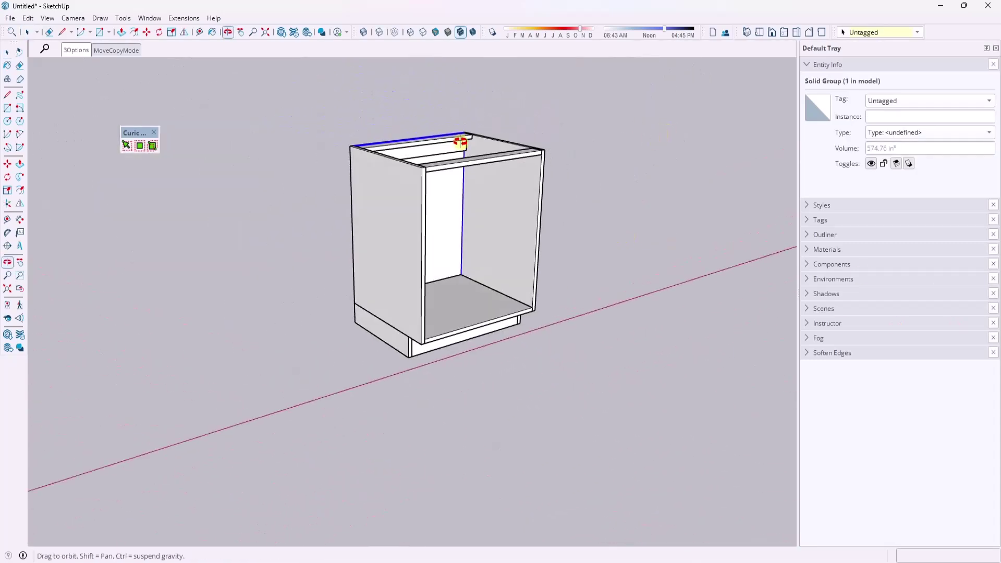
scroll(510, 195, up, 2)
middle_drag(458, 184, 470, 242)
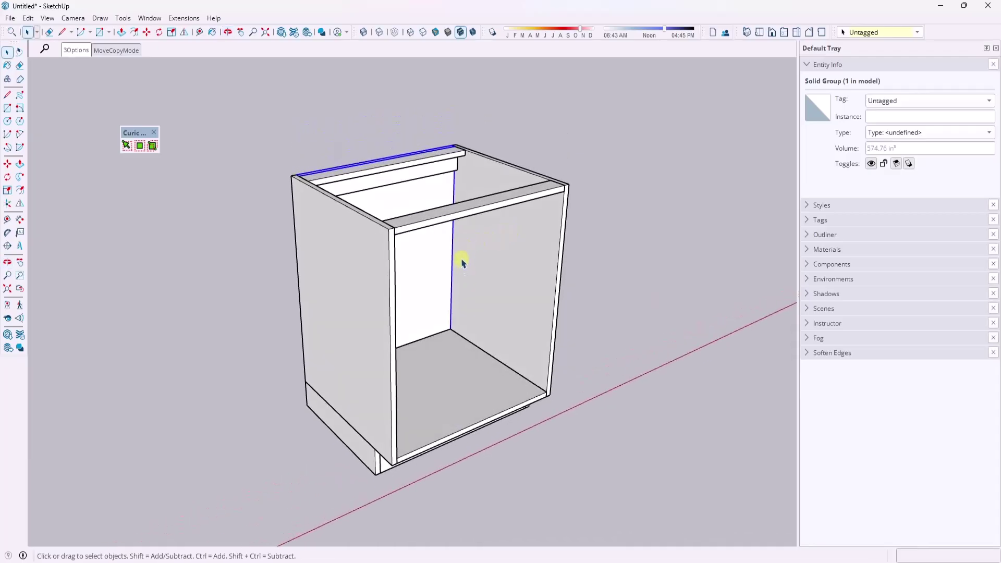
scroll(372, 249, down, 4)
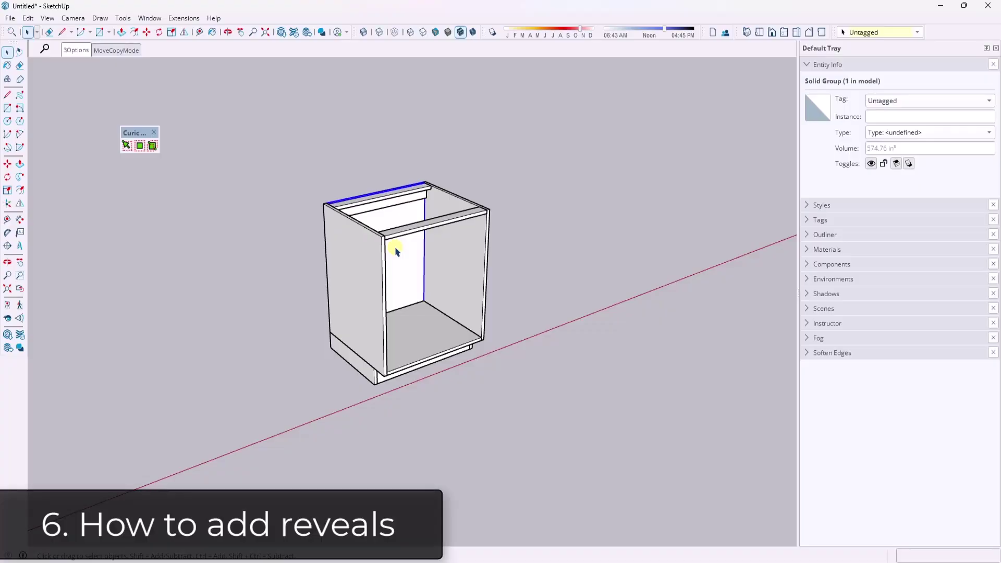
scroll(386, 230, down, 2)
scroll(451, 217, down, 2)
drag(310, 158, 545, 422)
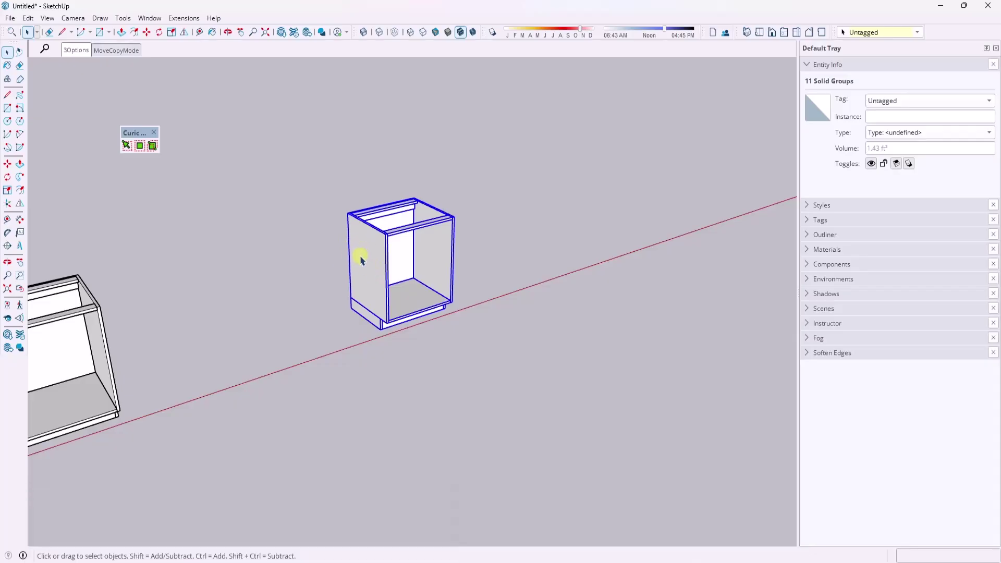
key(m)
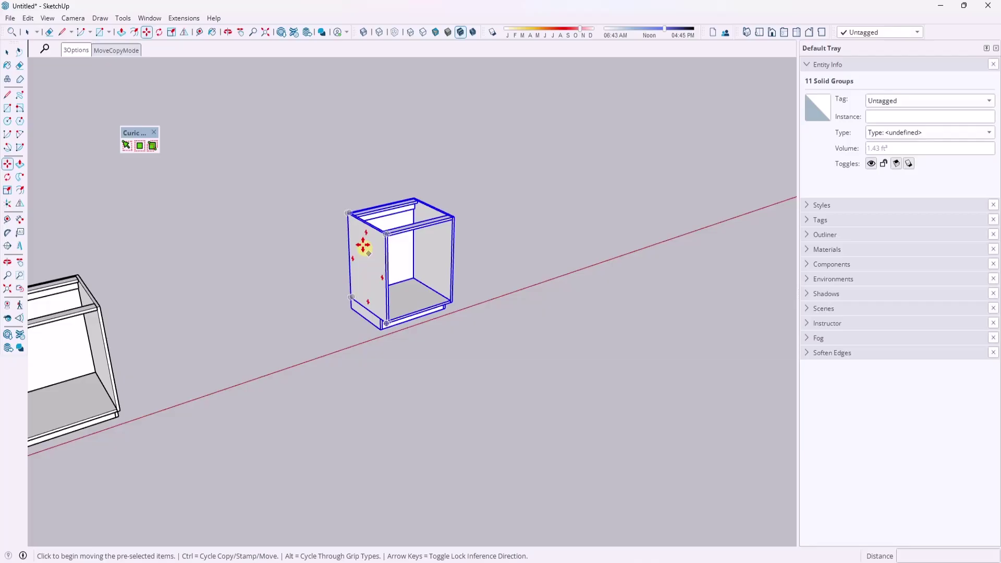
key(ctrl)
click(347, 215)
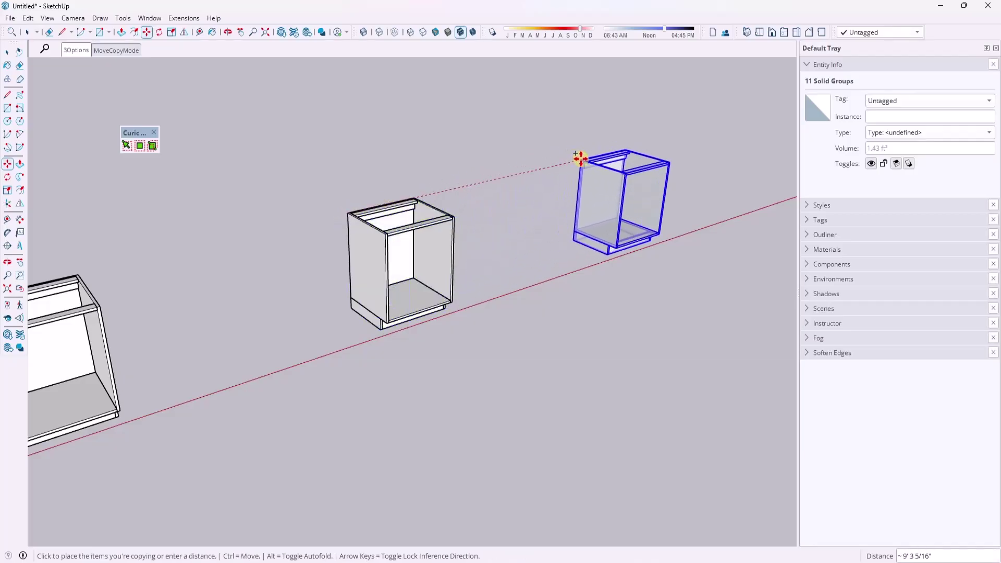
scroll(752, 156, up, 6)
middle_drag(589, 189, 459, 188)
key(space)
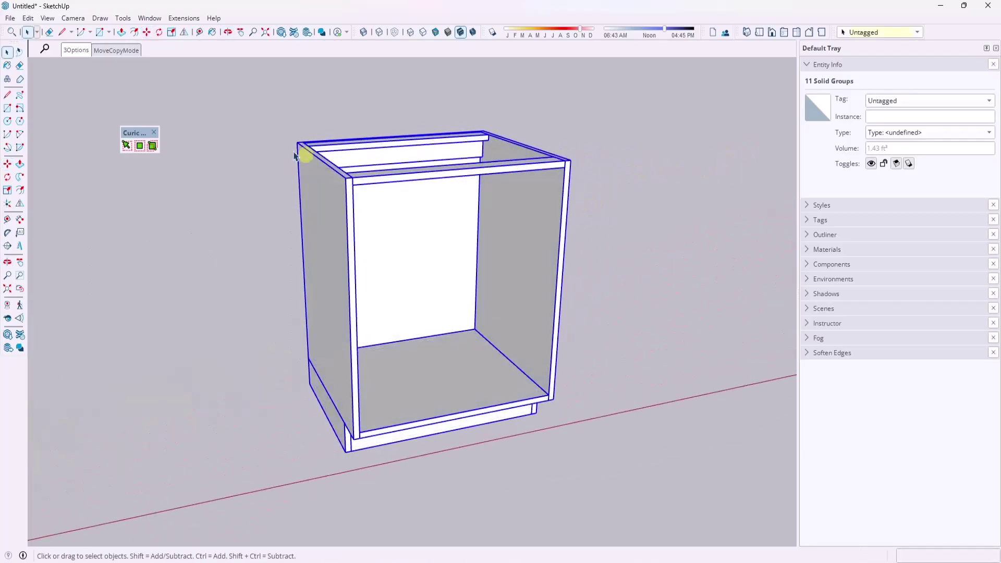
scroll(576, 440, down, 6)
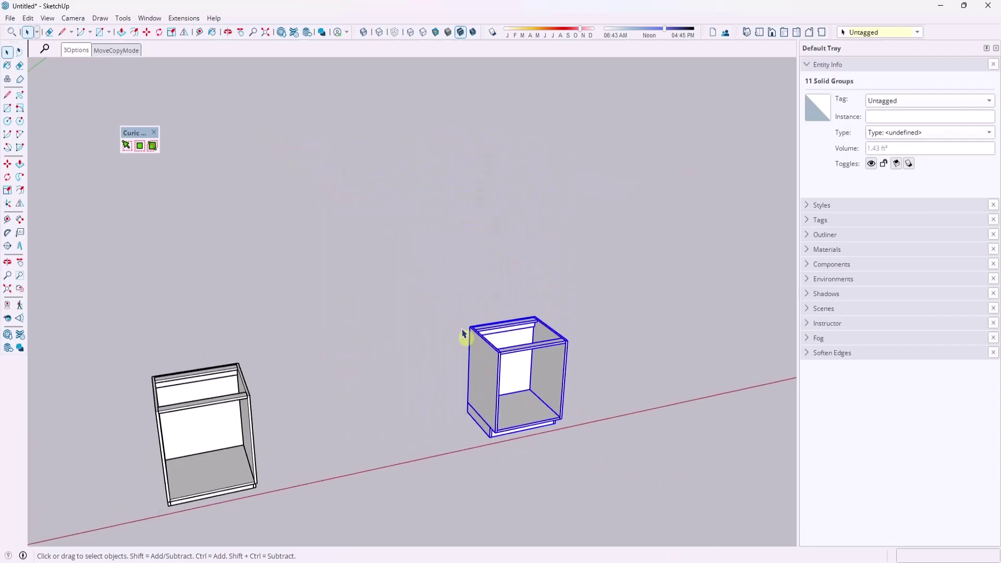
key(Delete)
Step: Inside the group of three cabinets, copy the third dynamic component along the red axis, beyond the standalone cabinet
scroll(597, 479, down, 6)
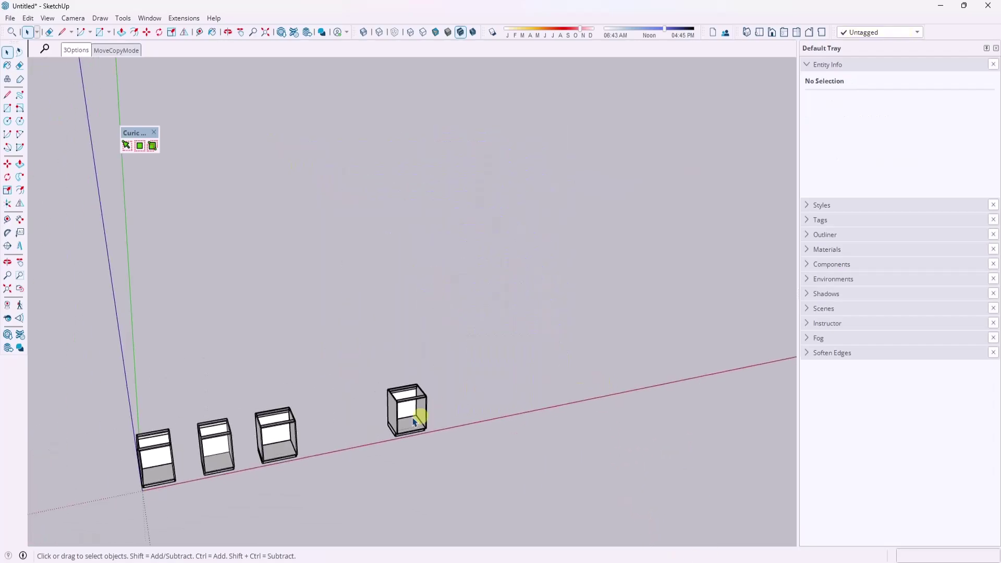
double_click(287, 432)
click(288, 434)
key(m)
key(ctrl)
click(288, 434)
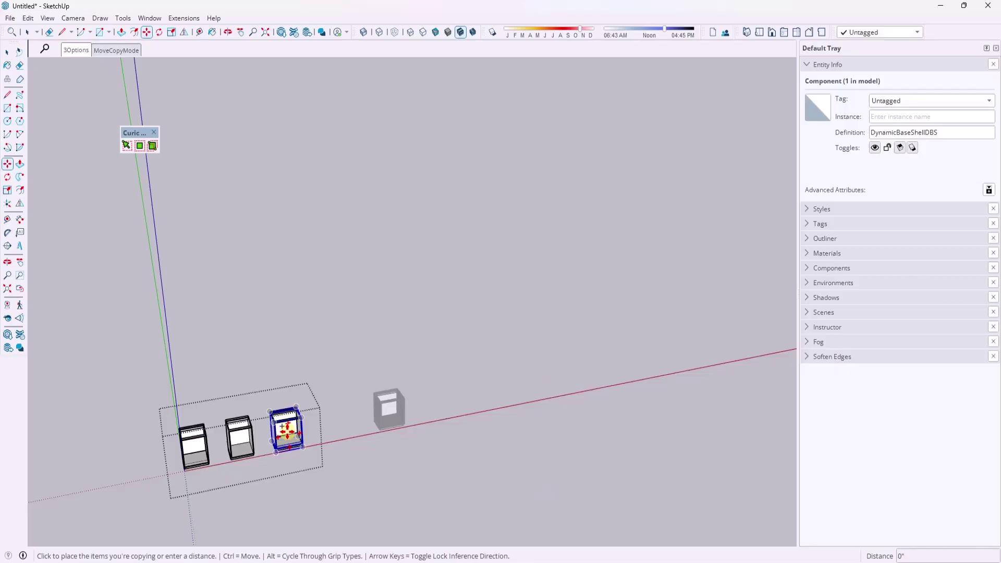
click(570, 377)
Step: Cut the copied cabinet component out of the three-cabinet group and paste it in place outside the group
scroll(604, 374, up, 5)
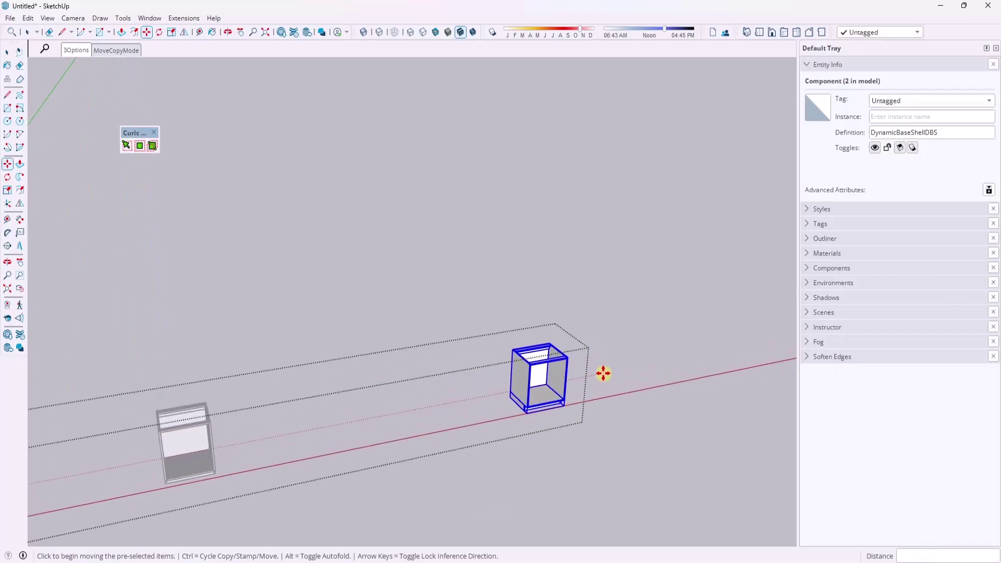
key(Delete)
key(space)
click(604, 368)
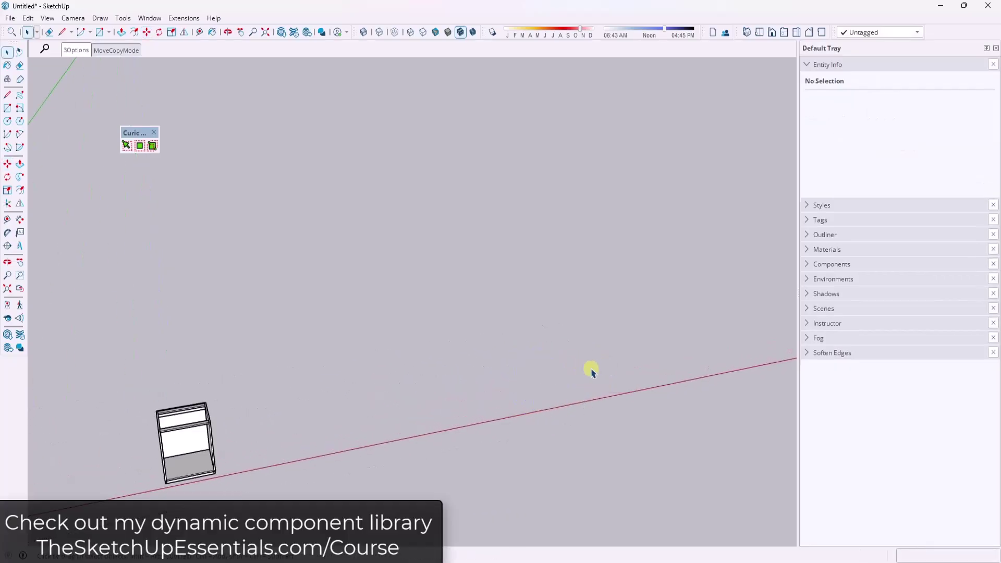
click(27, 19)
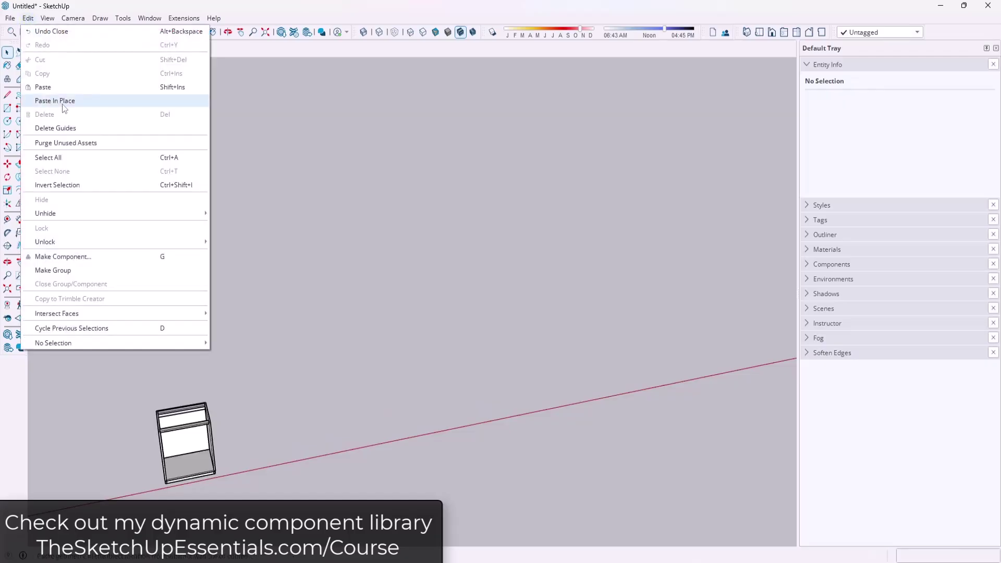
click(62, 104)
Step: Scale the pasted dynamic cabinet along the red axis to a width of 24"
scroll(537, 400, up, 2)
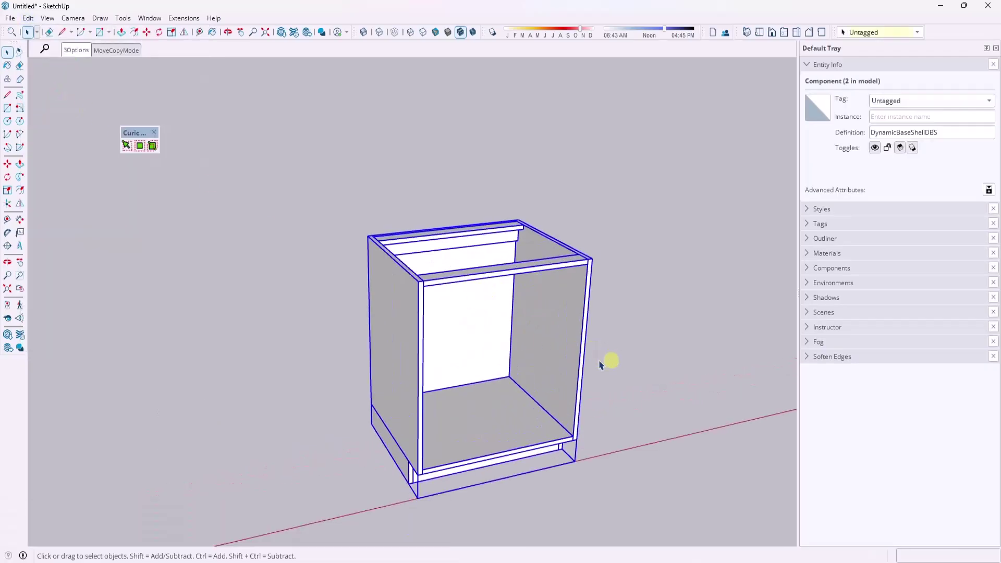
scroll(574, 347, down, 4)
middle_drag(582, 344, 440, 290)
key(s)
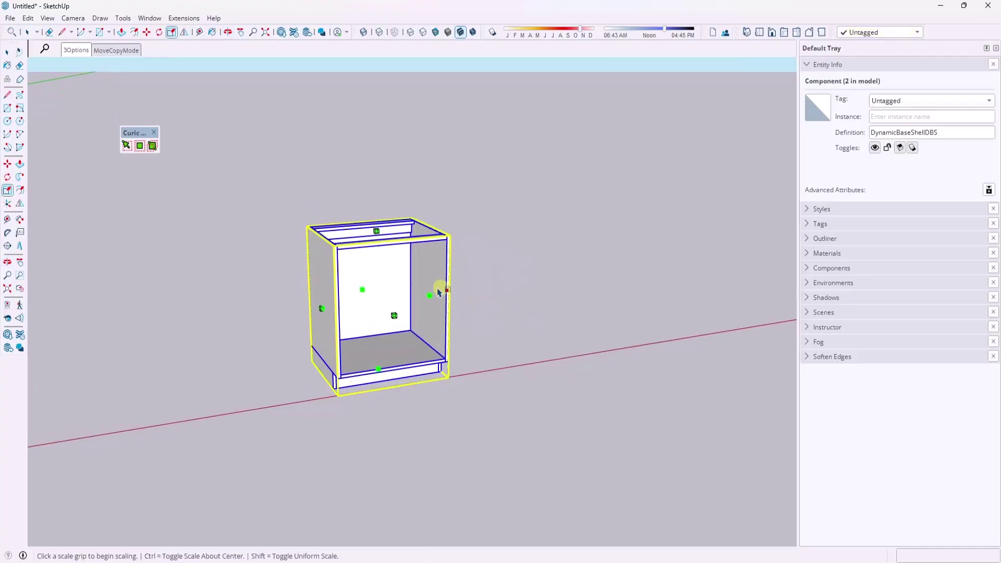
click(438, 292)
text(24)
key(Return)
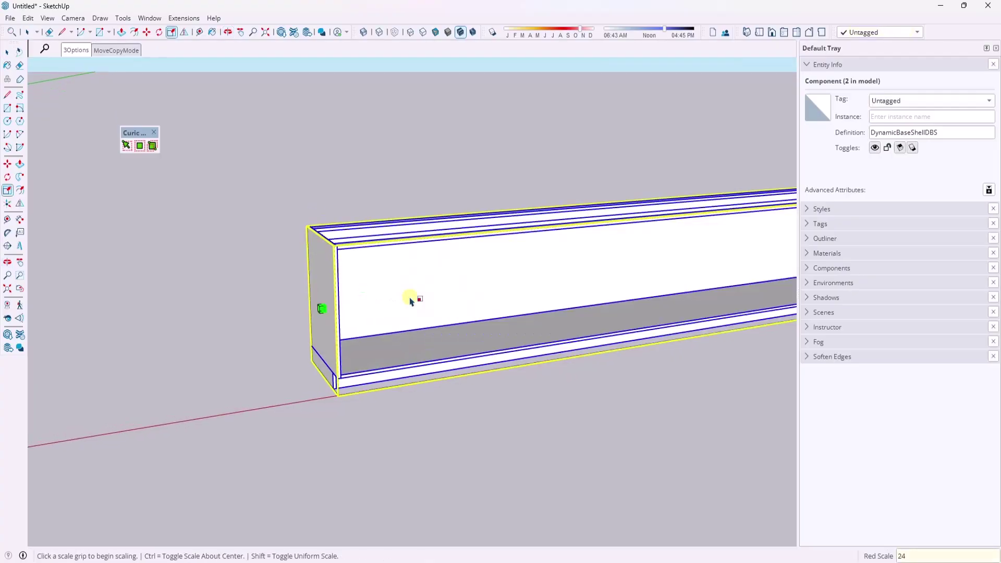
text(24")
key(Return)
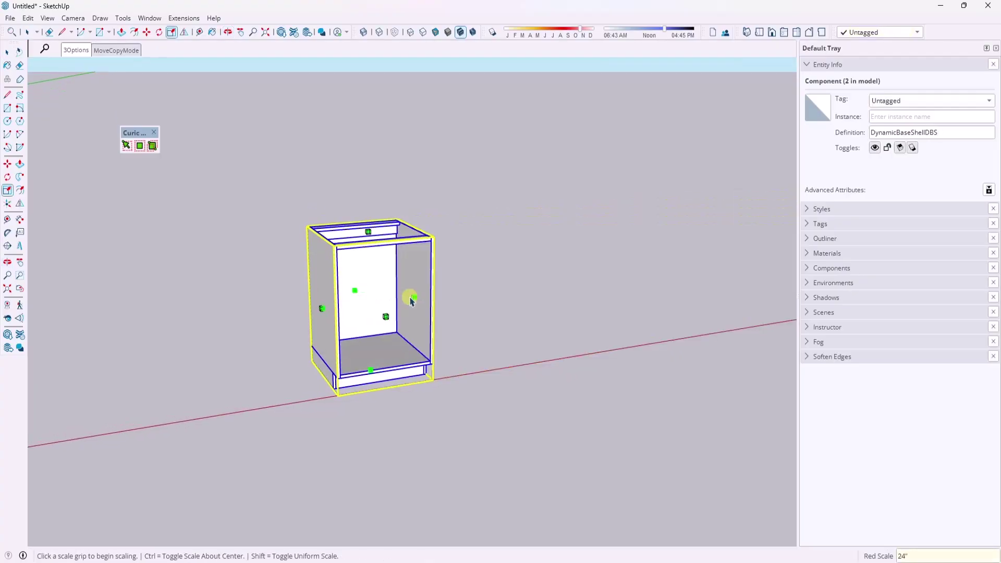
key(space)
Step: Draw a door rectangle over the left half of the cabinet front, from the side panel's lower outer corner to the top edge's midpoint
scroll(376, 291, up, 3)
scroll(324, 347, down, 2)
scroll(294, 189, up, 3)
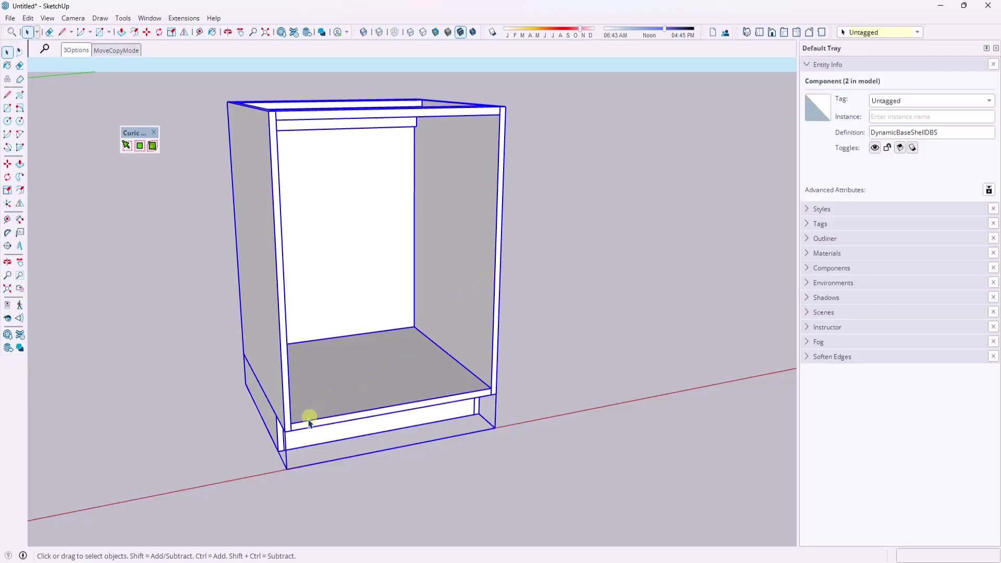
key(r)
click(286, 431)
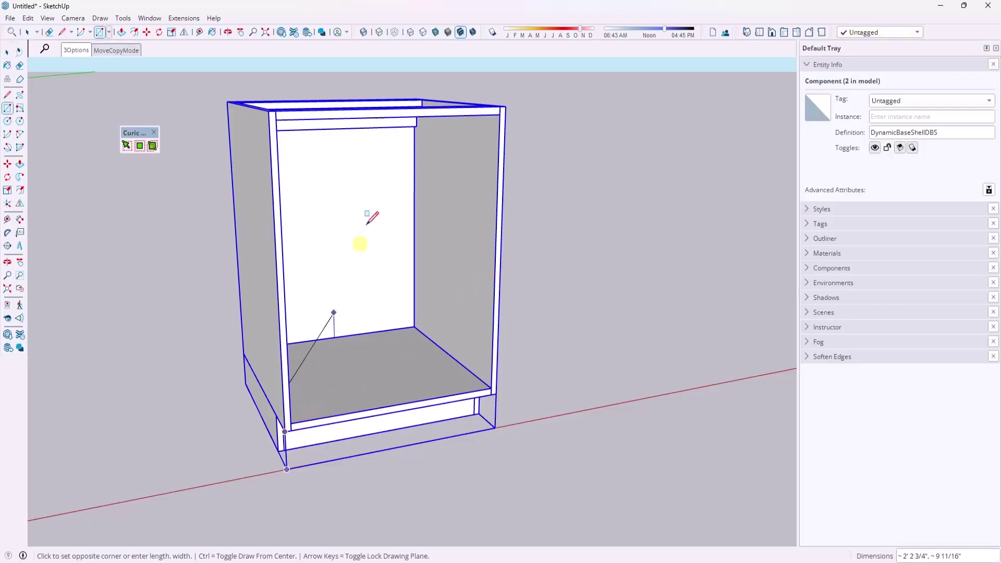
click(397, 106)
key(space)
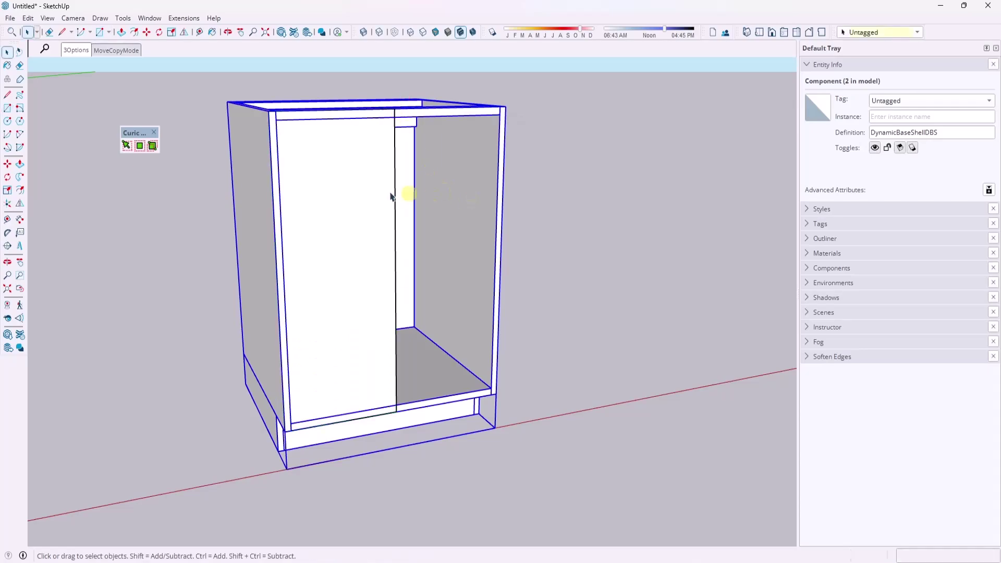
Step: Select the door face and examine where its outline meets the cabinet's outer edges and center
middle_drag(405, 197, 389, 177)
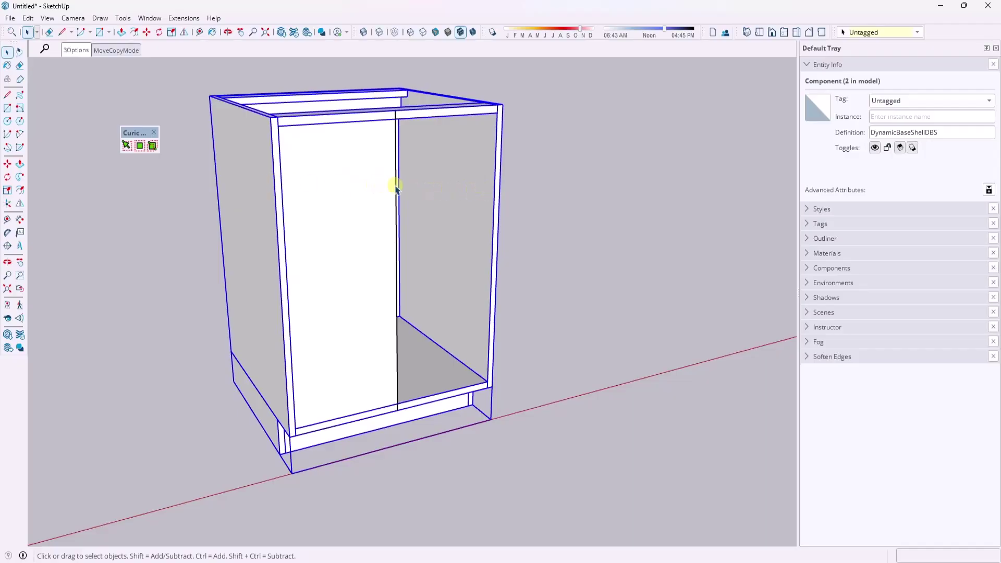
scroll(381, 184, down, 3)
scroll(380, 173, up, 1)
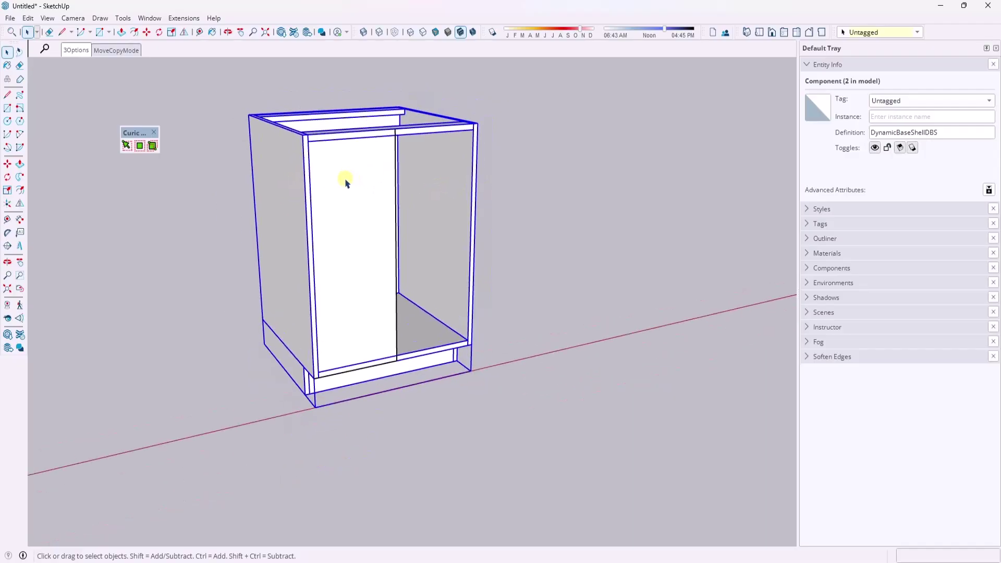
click(346, 181)
scroll(327, 197, up, 3)
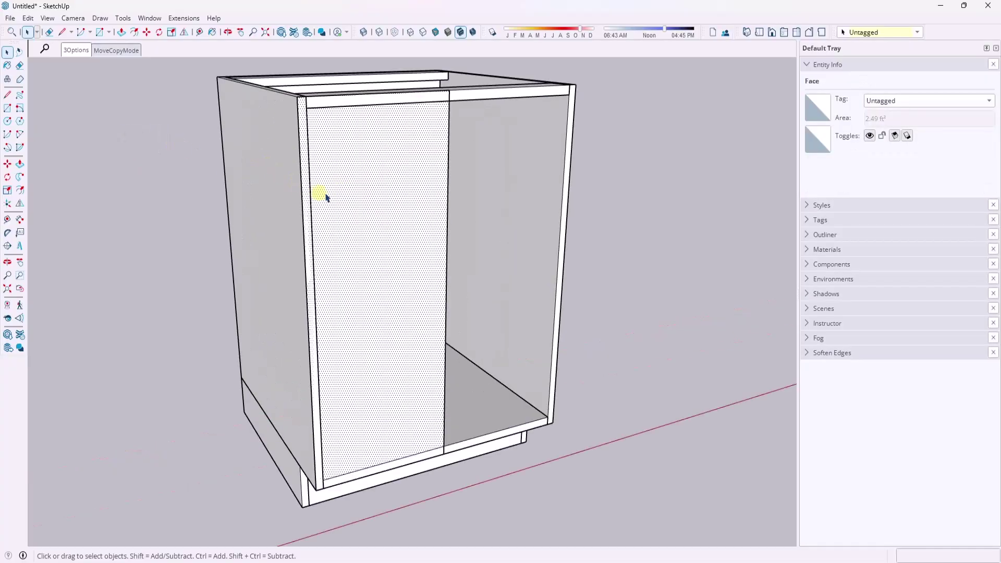
scroll(346, 193, down, 1)
scroll(411, 178, up, 1)
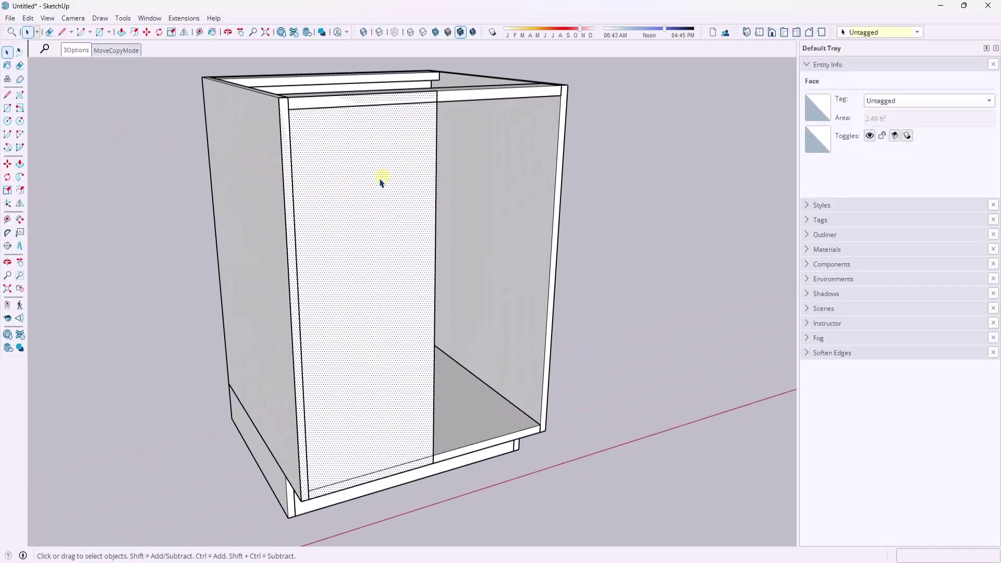
scroll(278, 108, up, 1)
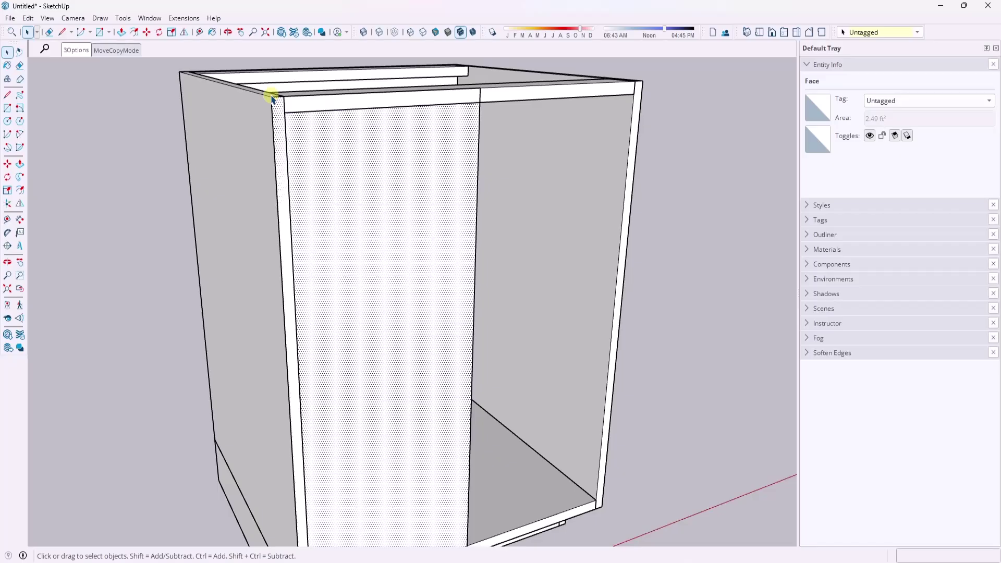
scroll(272, 100, down, 1)
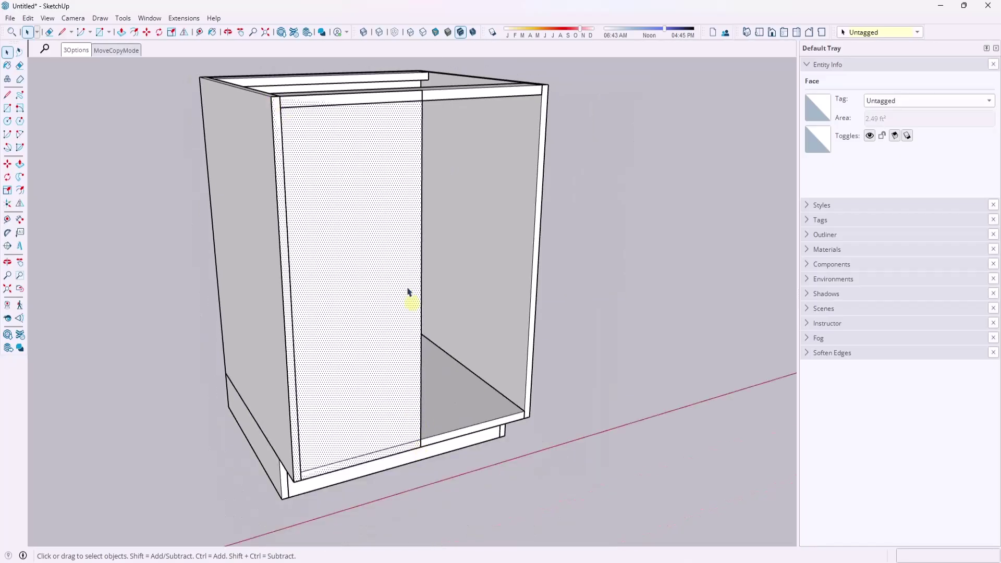
Step: Offset the door face's outline slightly inward to create a narrow reveal all around it
scroll(408, 291, up, 2)
key(f)
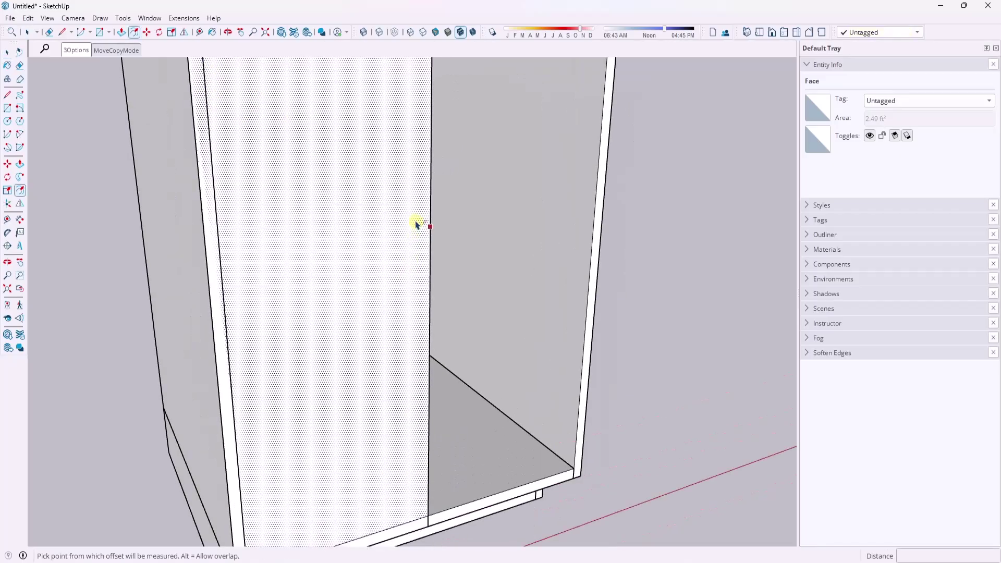
click(207, 228)
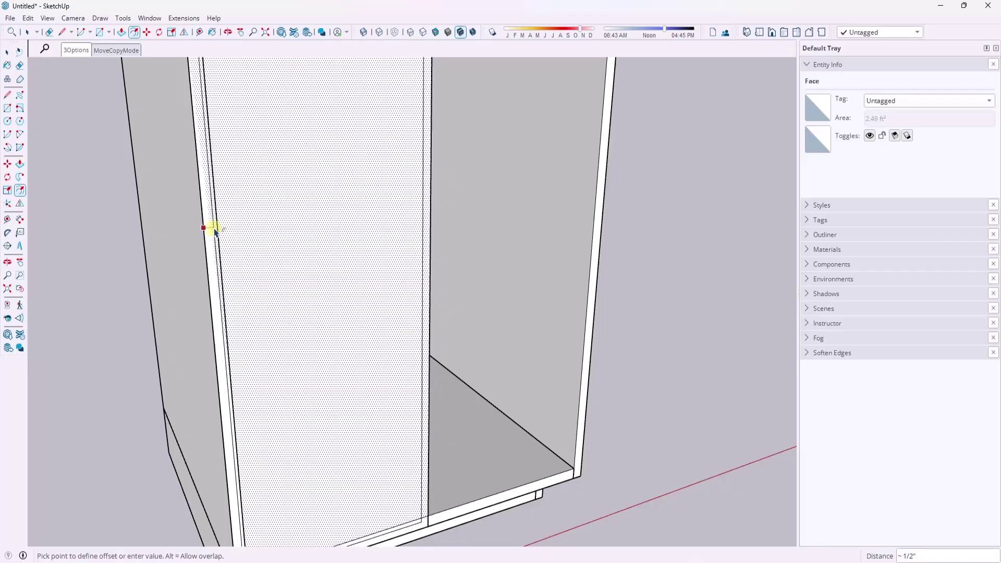
text(1/8)
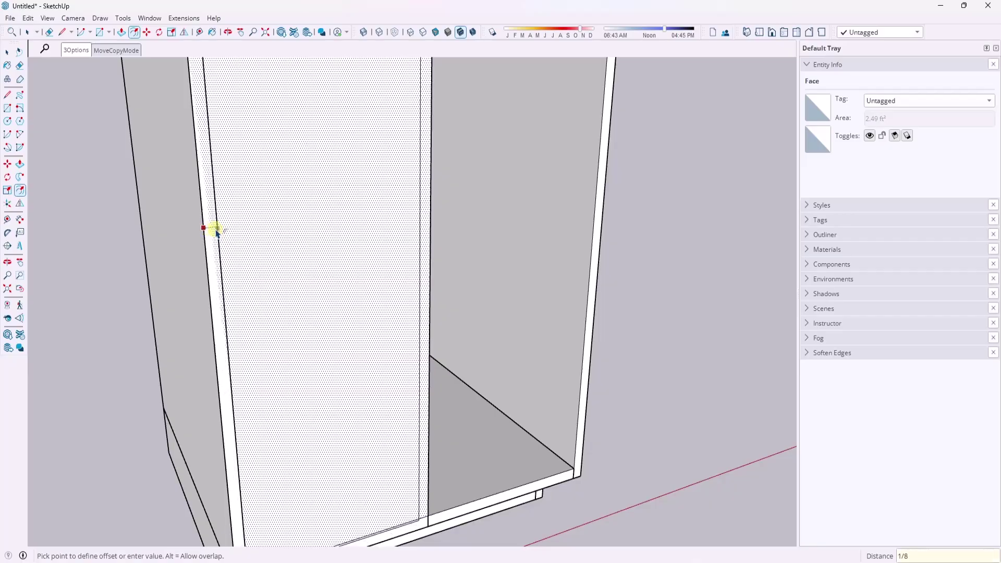
key(Return)
key(space)
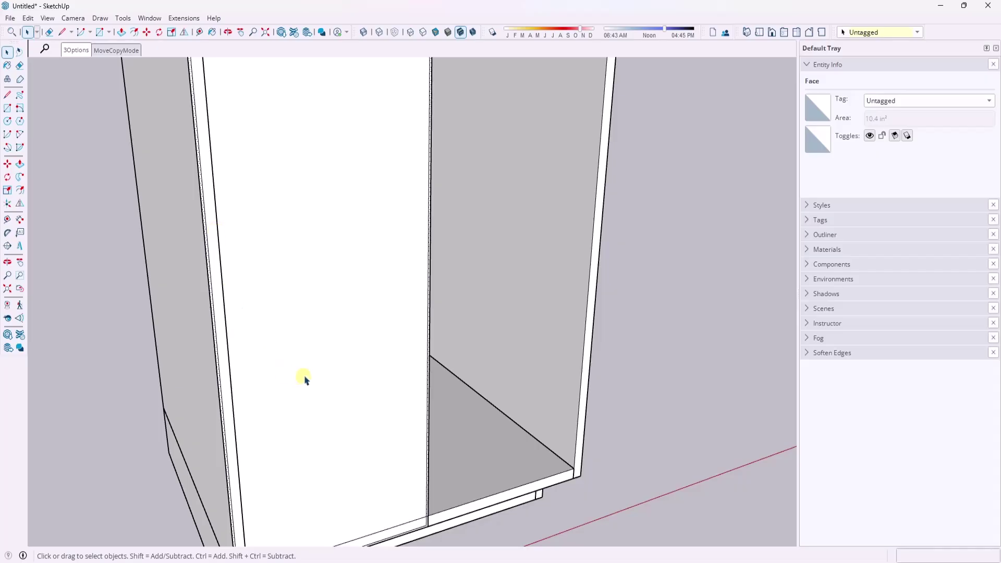
scroll(423, 303, down, 5)
mouse_move(361, 210)
middle_down()
mouse_move(353, 202)
mouse_move(373, 206)
middle_up()
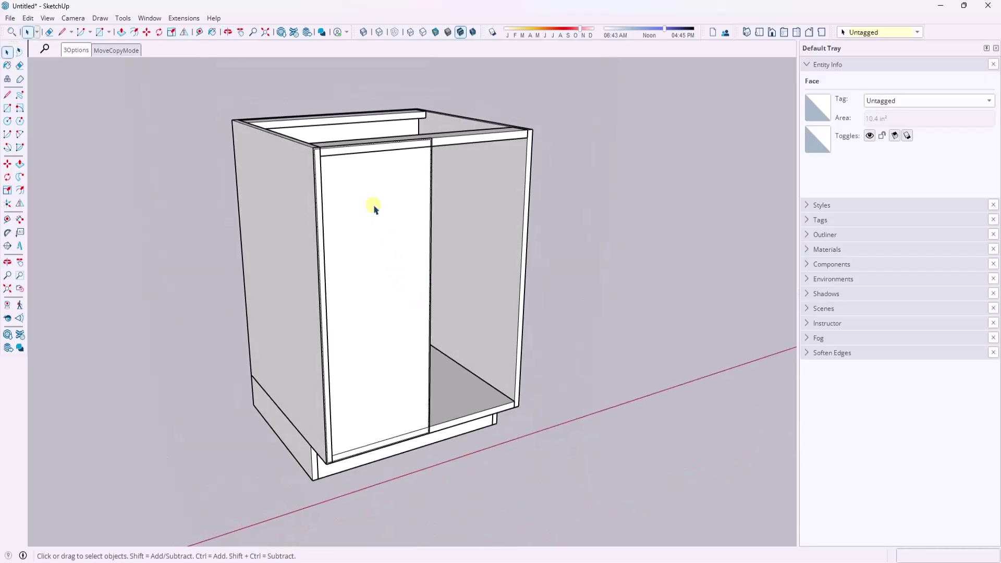
Step: Try to Push/Pull the door face inside the reveal outline outward about 13/16" from the cabinet front
click(369, 205)
key(p)
click(372, 205)
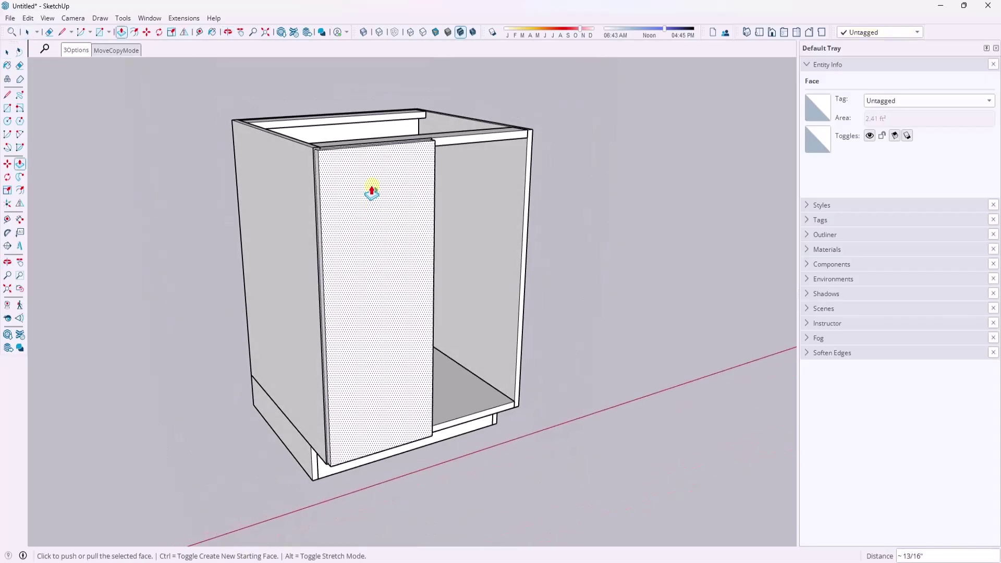
scroll(308, 144, up, 6)
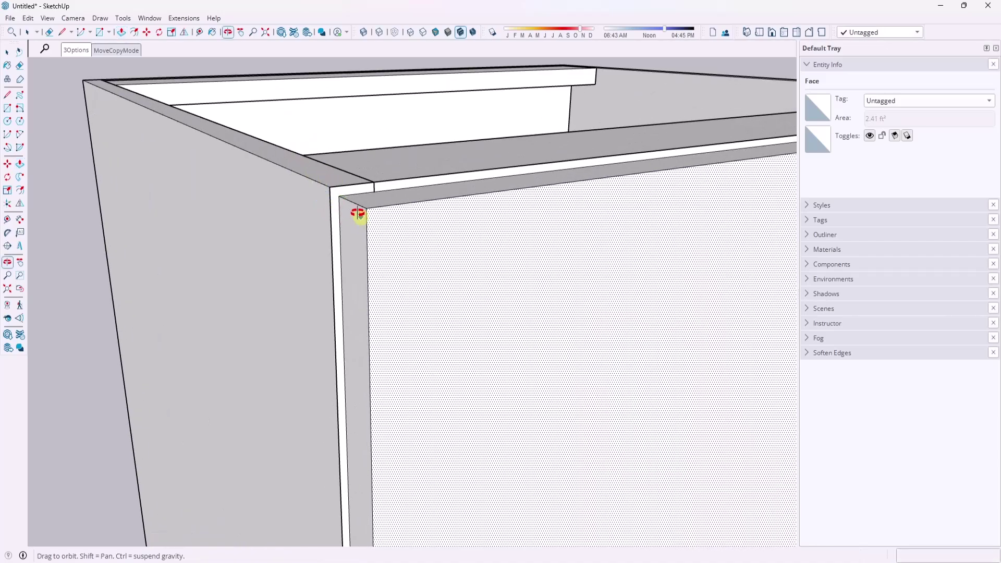
middle_drag(358, 212, 380, 228)
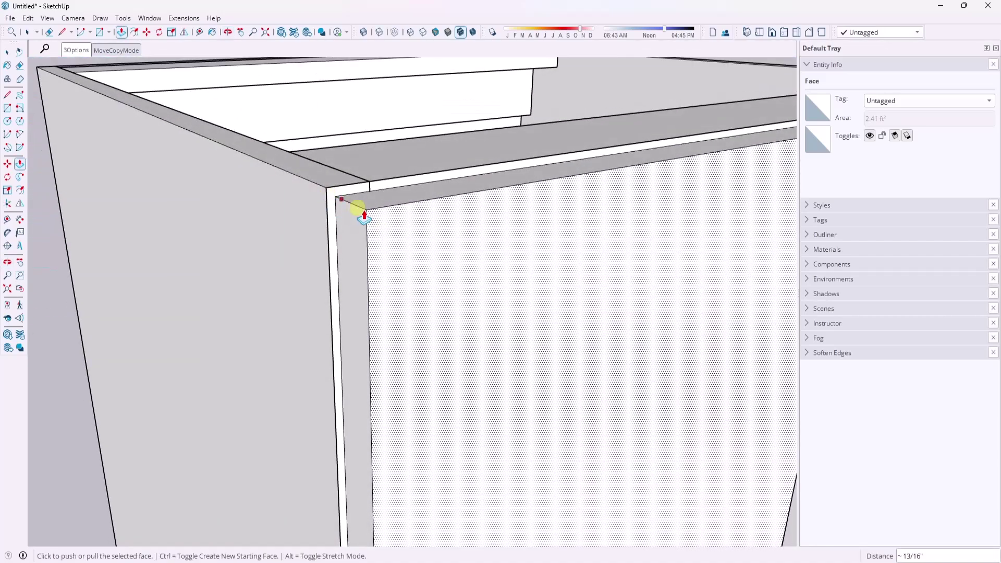
scroll(353, 211, down, 3)
scroll(366, 229, down, 3)
key(space)
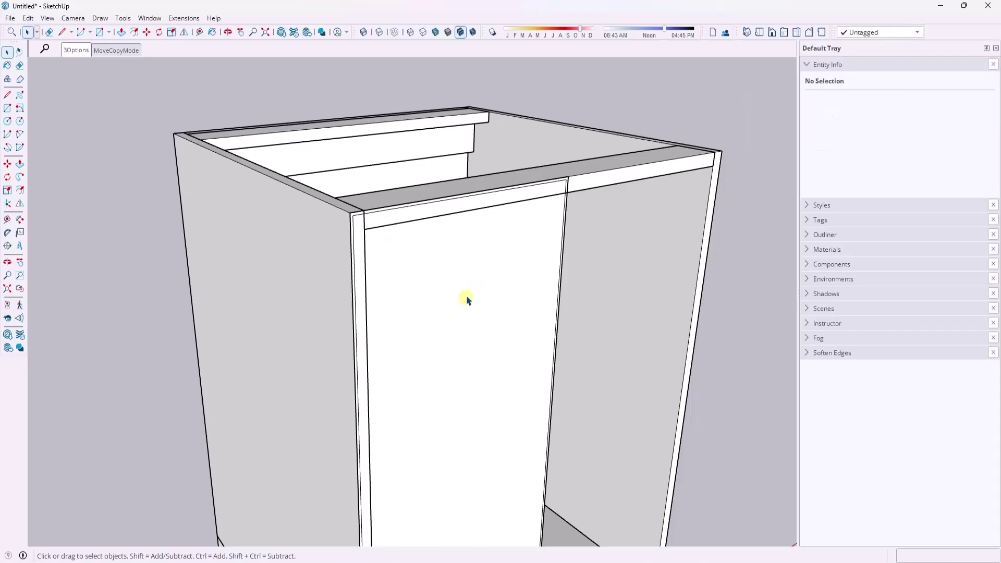
Step: Select the narrow reveal border face and examine it at the door's upper outer corner
scroll(463, 295, up, 4)
scroll(270, 175, up, 3)
click(285, 155)
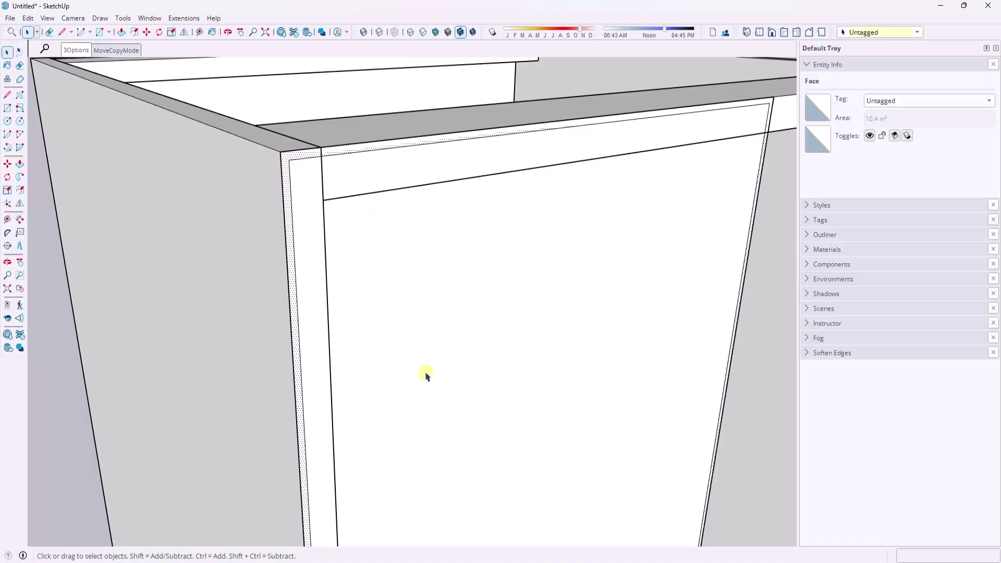
scroll(354, 264, down, 2)
scroll(364, 263, up, 2)
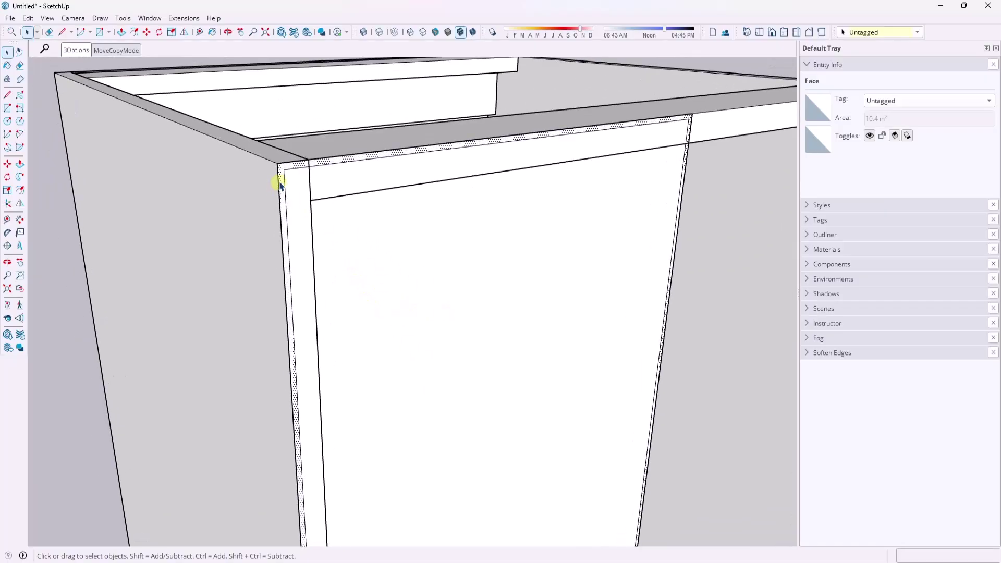
scroll(282, 178, up, 3)
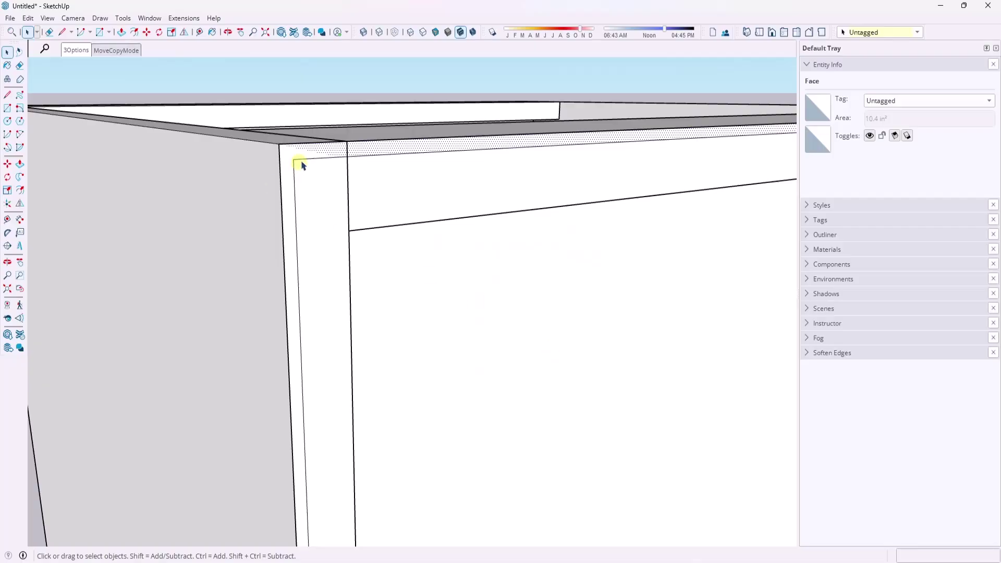
scroll(329, 174, down, 1)
scroll(329, 177, down, 3)
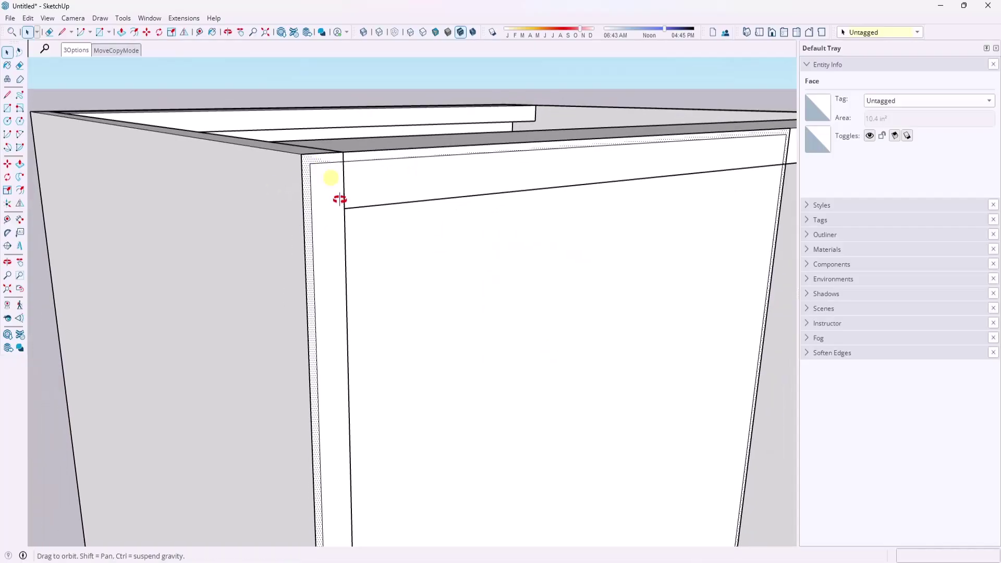
Step: Move the cabinet shell component back, away from the door faces, so the door geometry stands free in front
click(273, 211)
key(m)
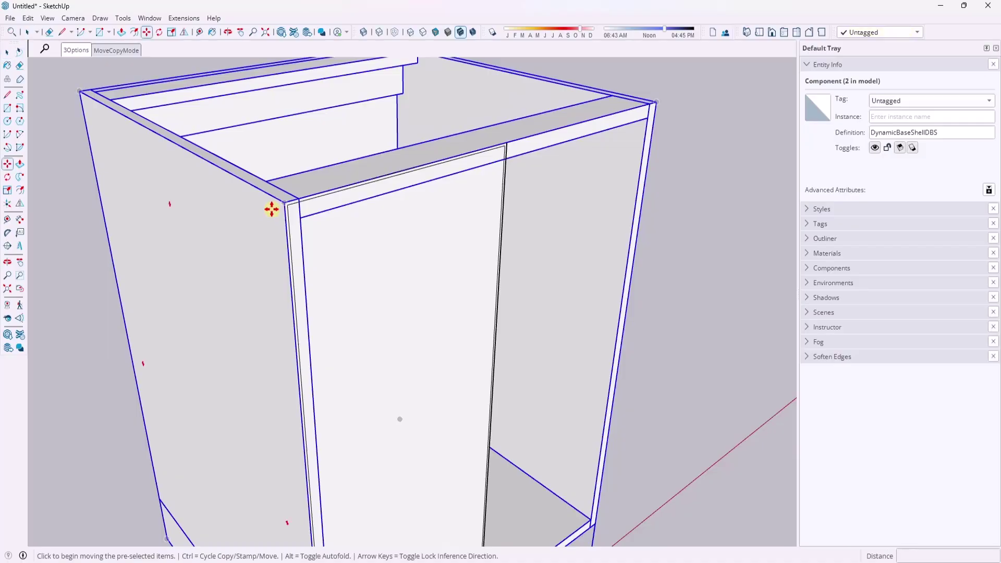
drag(270, 207, 189, 157)
key(space)
scroll(308, 223, up, 3)
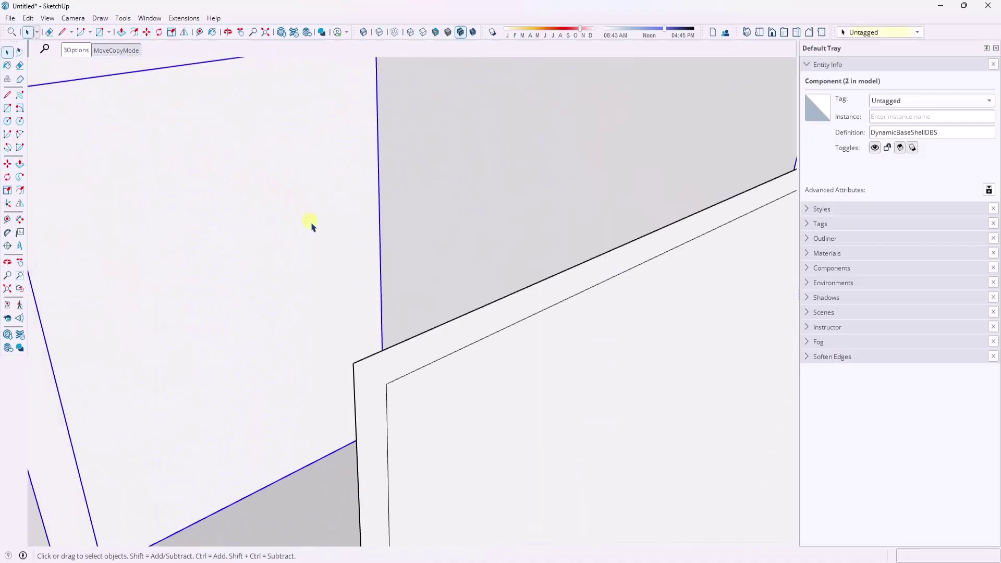
scroll(298, 225, down, 2)
key(e)
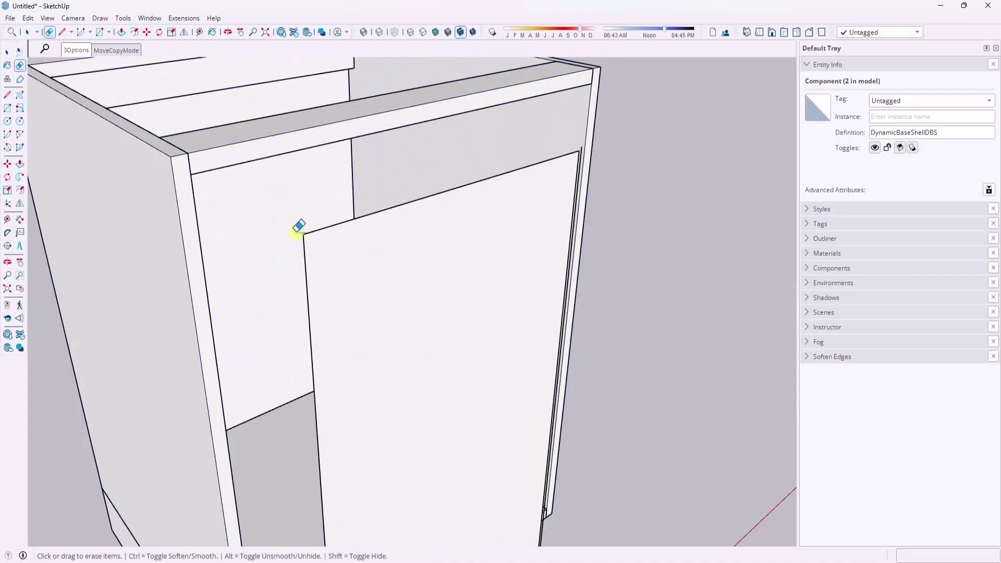
scroll(523, 263, down, 3)
scroll(557, 524, up, 4)
scroll(509, 392, down, 2)
key(space)
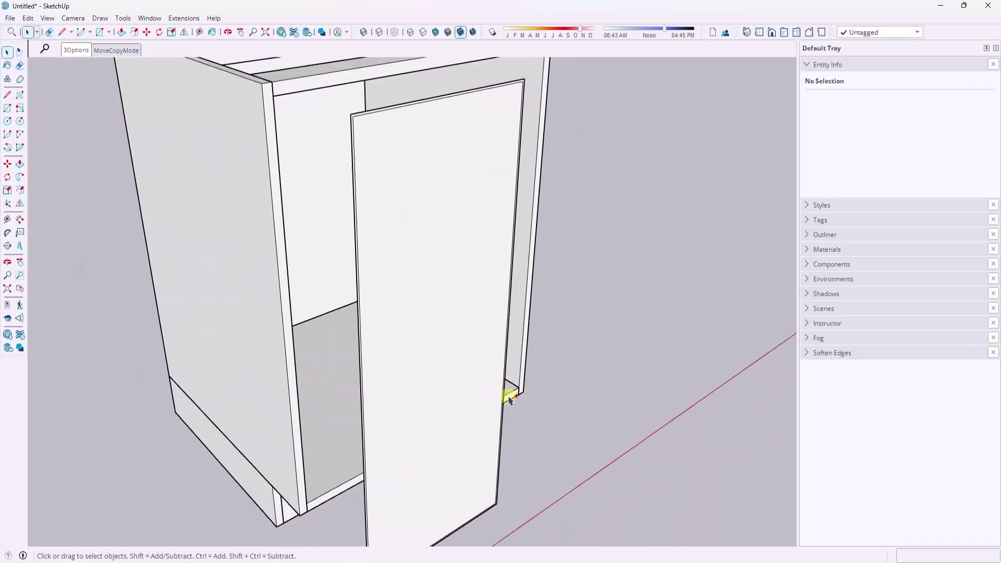
Step: Delete the reveal border face together with its outer edges, leaving the inner door face and its edges in place
scroll(360, 117, up, 4)
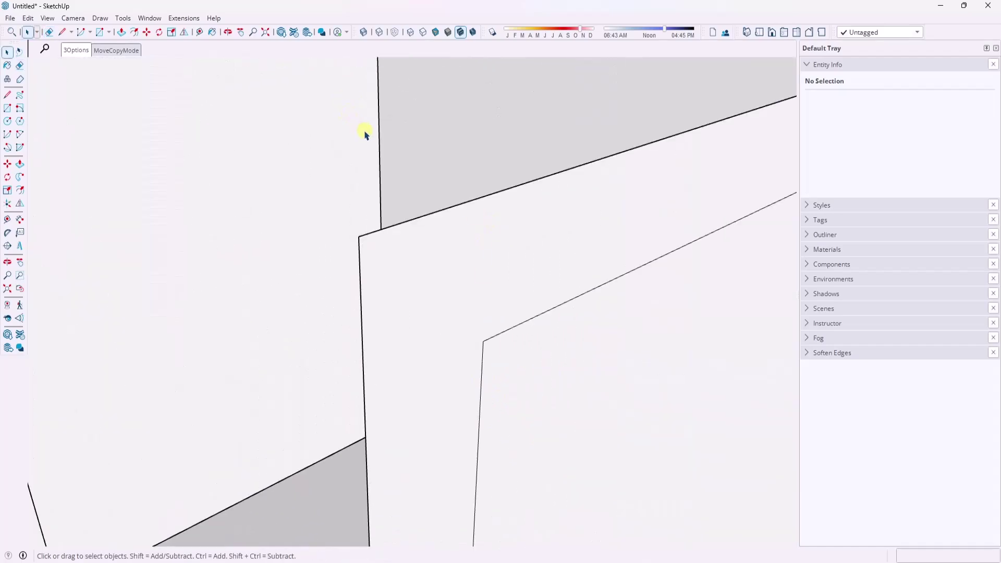
scroll(384, 162, down, 2)
scroll(432, 164, up, 2)
scroll(345, 130, up, 3)
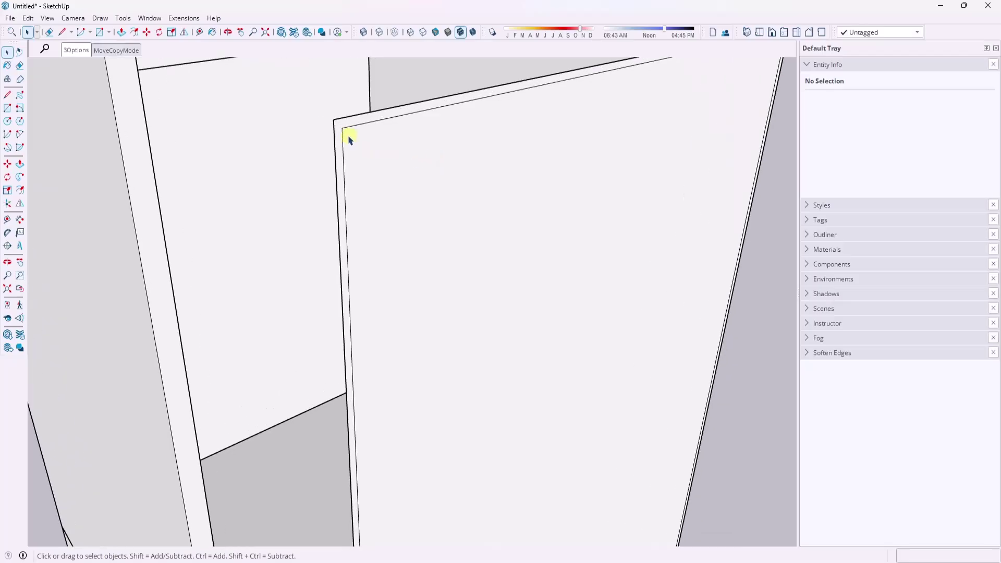
double_click(342, 129)
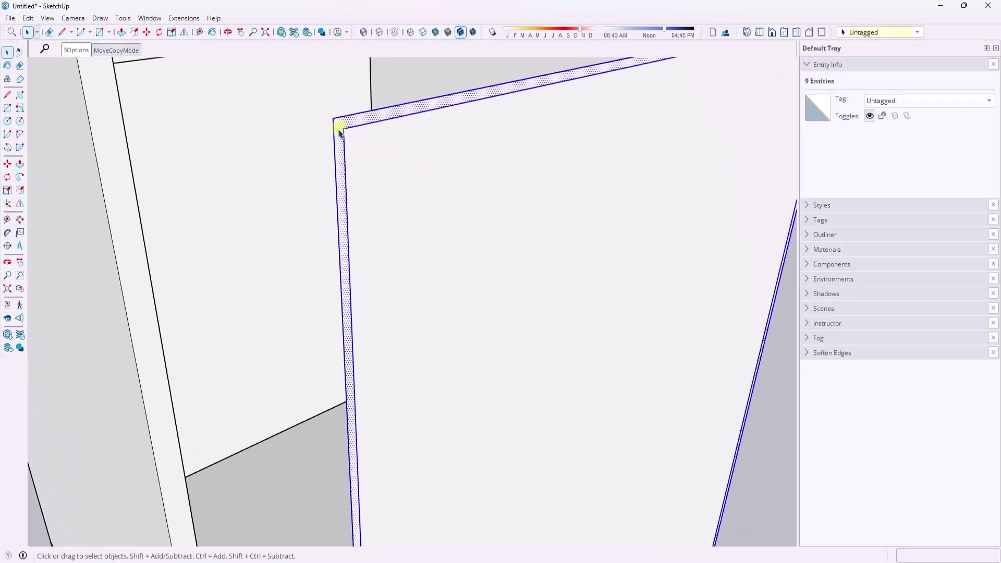
shift+click(469, 180)
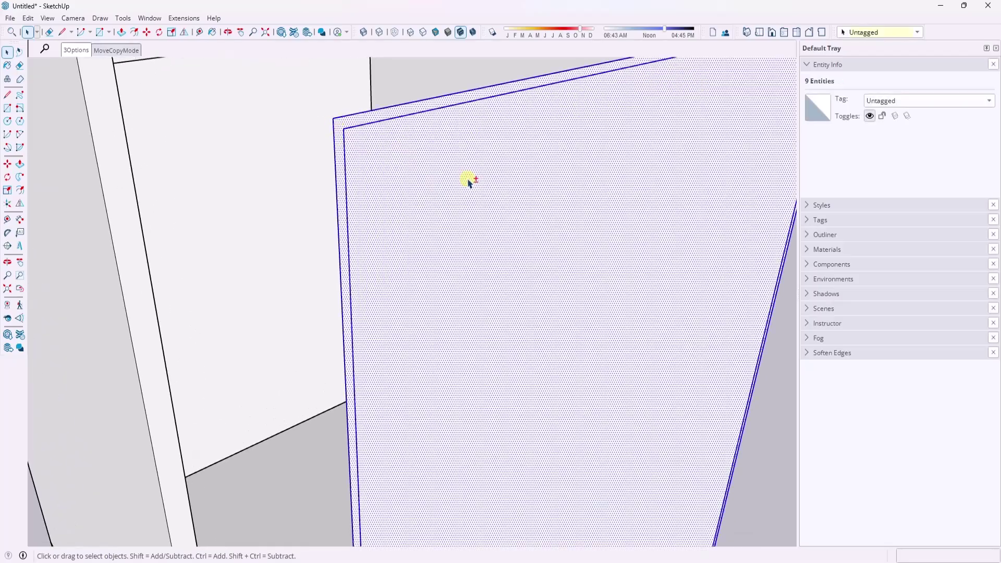
shift+click(469, 180)
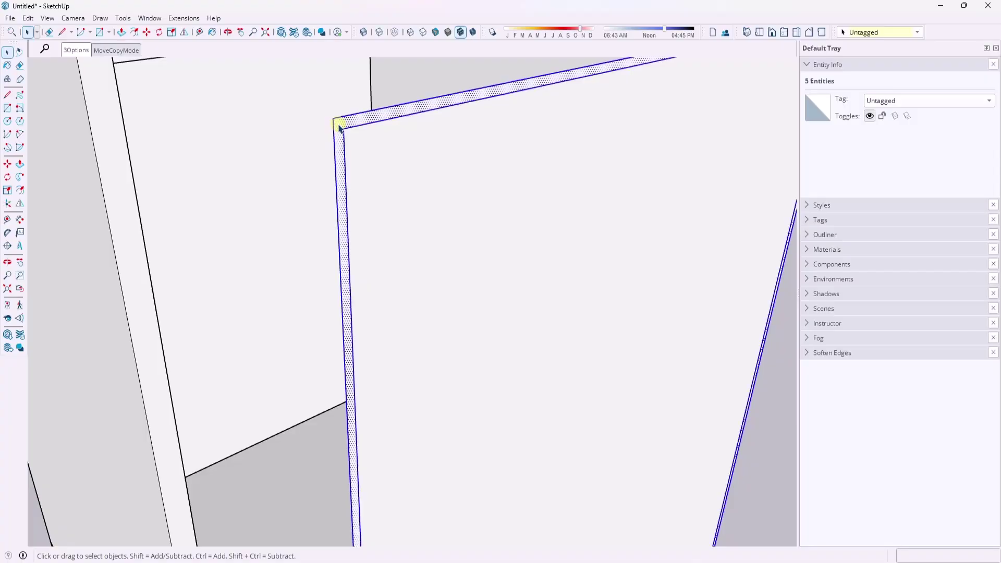
shift+click(514, 189)
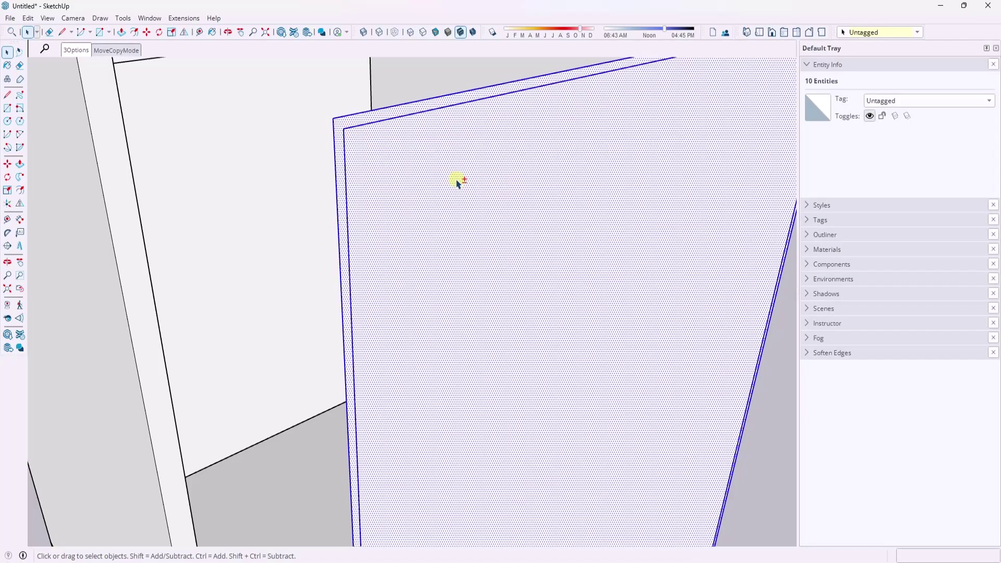
shift+click(523, 189)
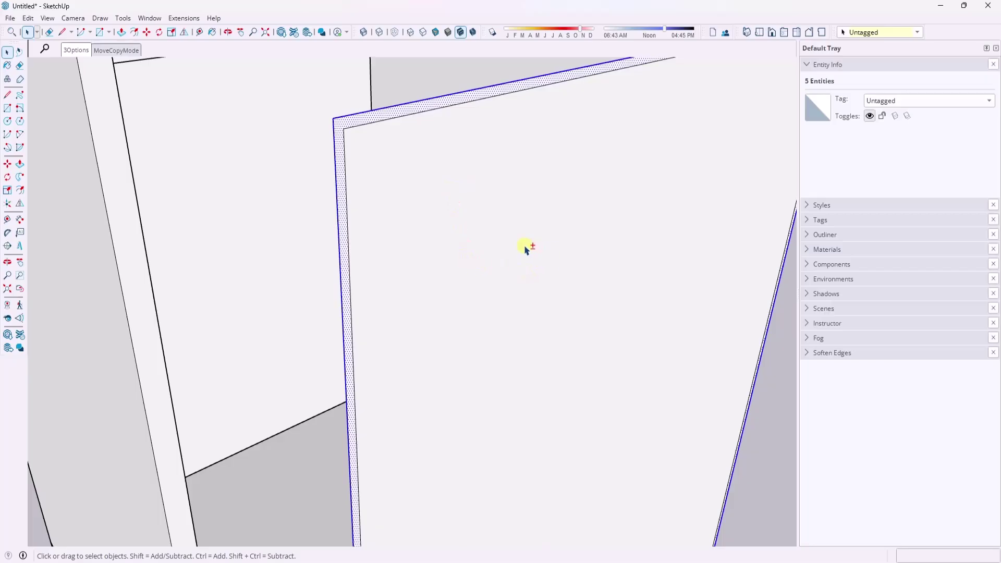
key(Delete)
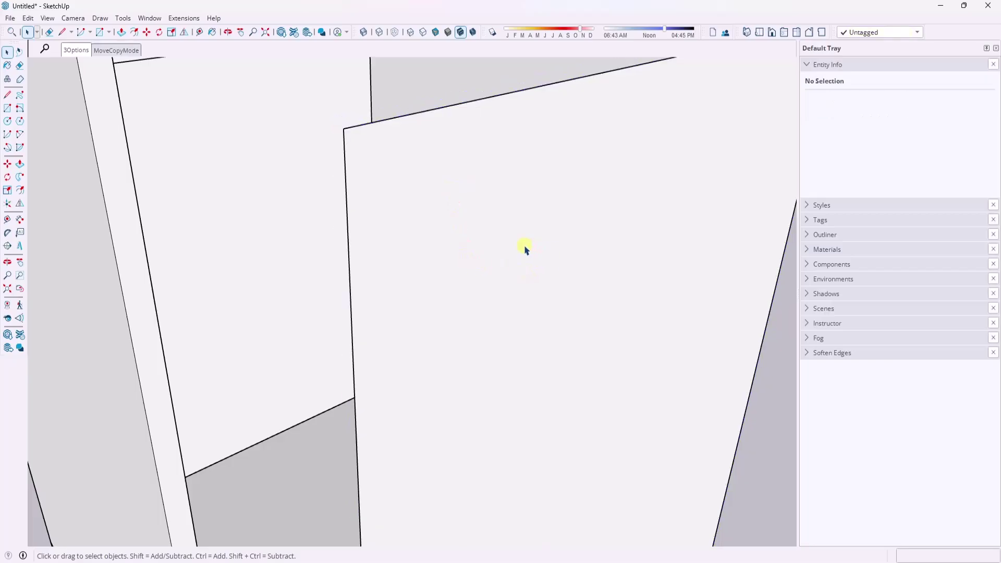
Step: Move the door face with its edges by its upper corner along the green axis onto the cabinet's front
scroll(524, 246, down, 5)
scroll(574, 245, down, 5)
middle_drag(603, 246, 579, 233)
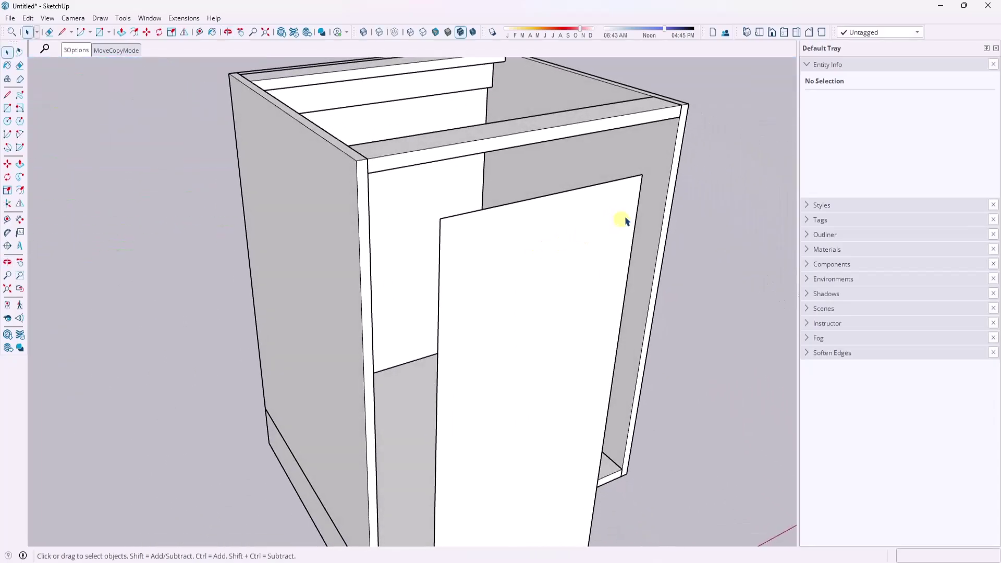
scroll(641, 198, up, 5)
scroll(484, 233, down, 3)
double_click(394, 275)
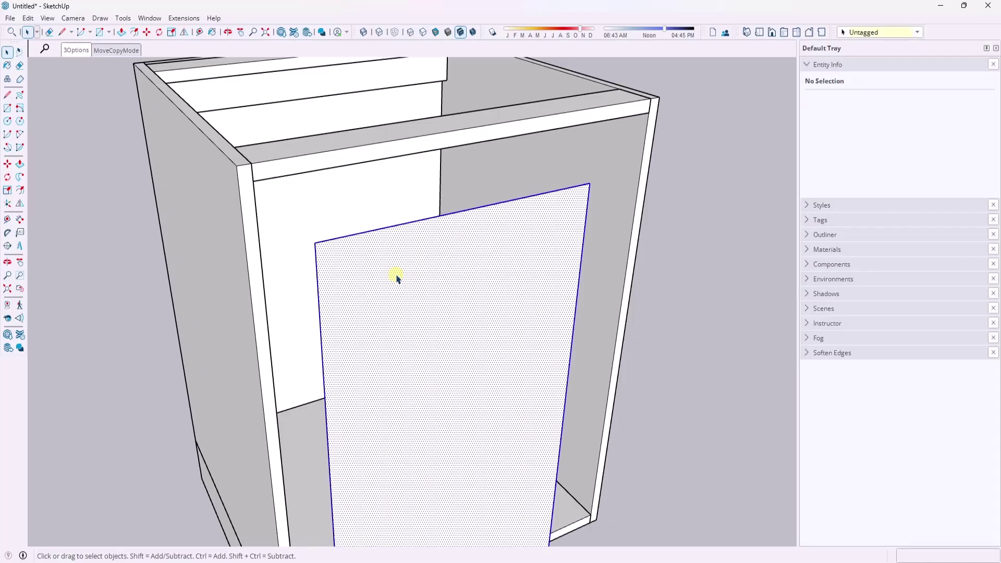
key(m)
click(313, 243)
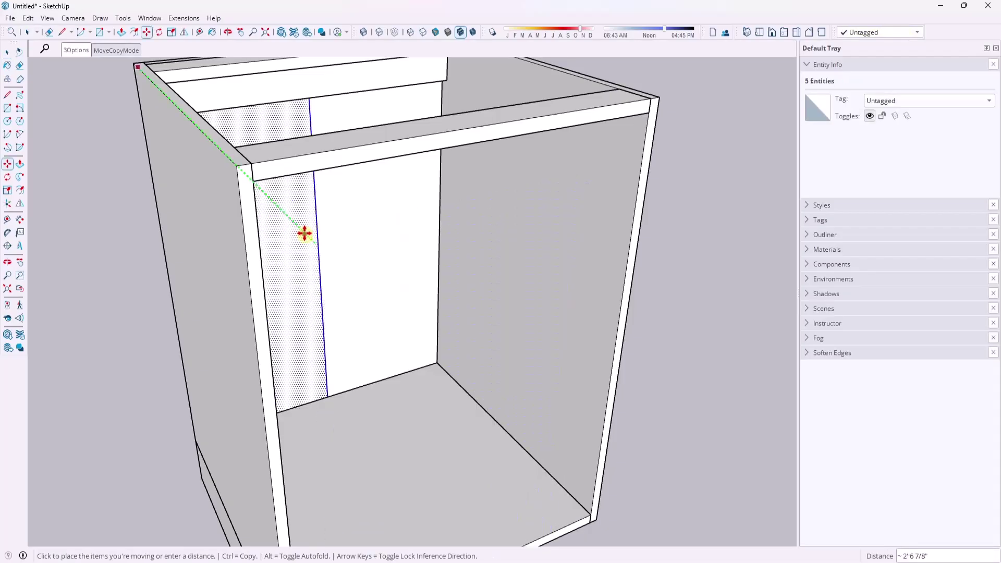
click(238, 172)
key(space)
Step: Check the door face's position against the cabinet's center, and make the face and its edges a group
mouse_move(480, 151)
middle_down()
mouse_move(353, 101)
mouse_move(474, 134)
middle_up()
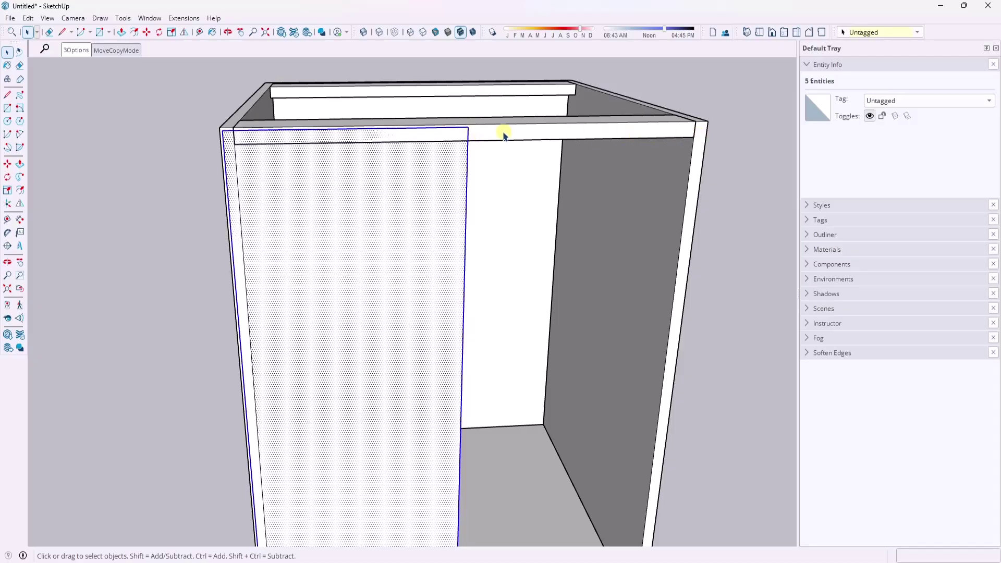
scroll(464, 137, up, 4)
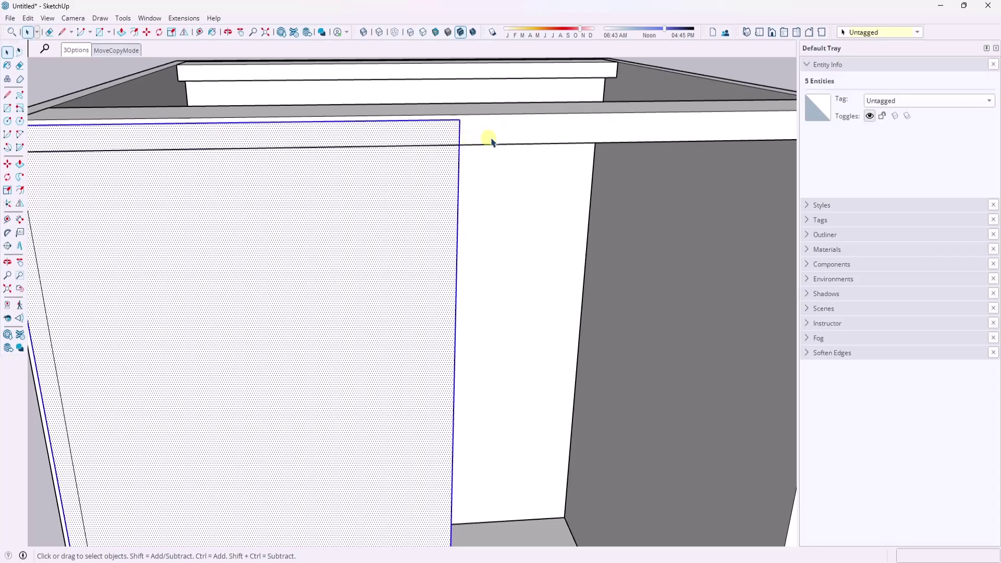
scroll(447, 134, down, 4)
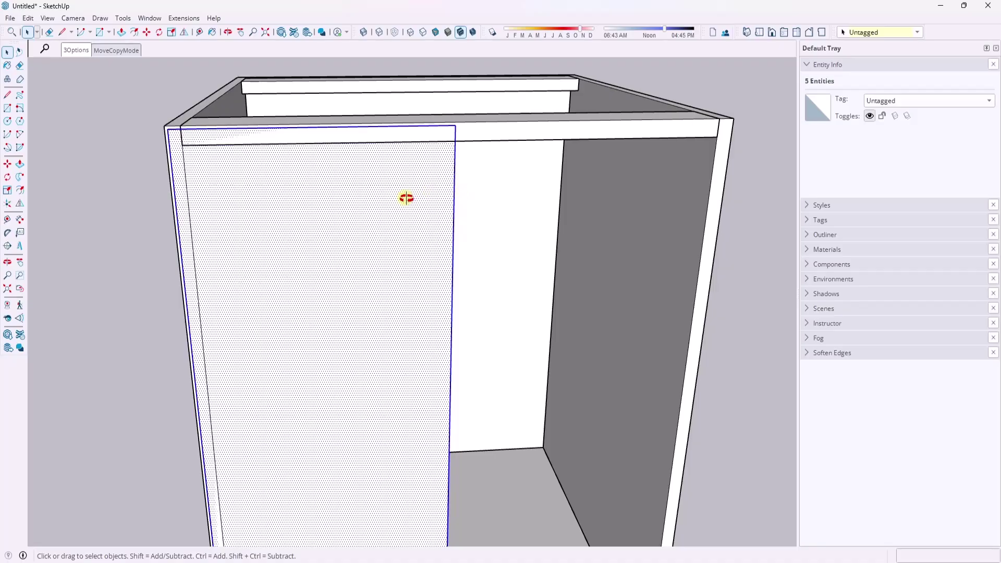
middle_drag(406, 198, 400, 219)
right_click(396, 223)
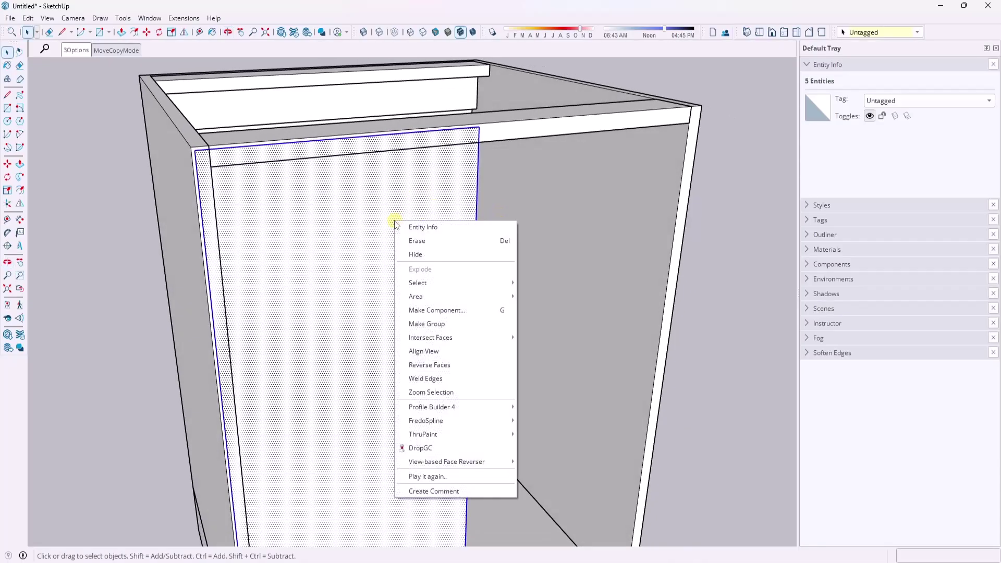
click(425, 324)
Step: Push/Pull the face inside the door group outward into a solid door panel and leave the group
key(p)
click(417, 257)
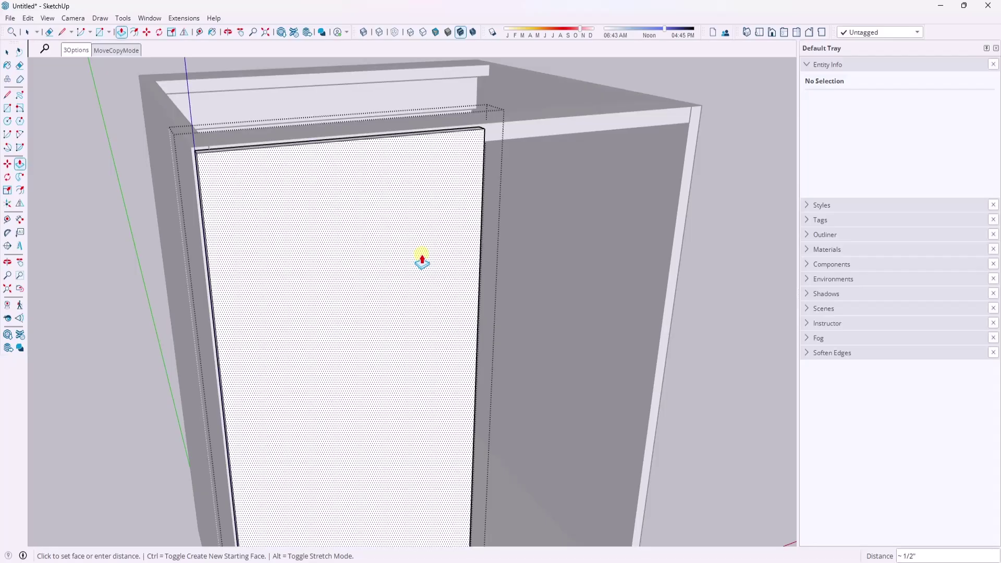
text(3)
key(Return)
key(space)
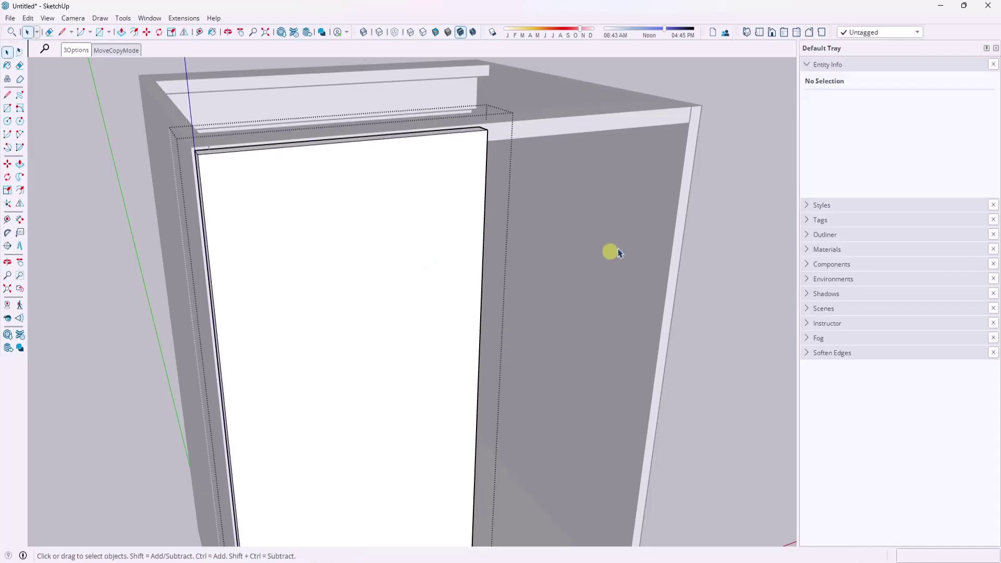
middle_drag(610, 250, 313, 219)
Step: Create a mirrored copy of the door group over the other half of the cabinet front with the Flip tool
click(412, 236)
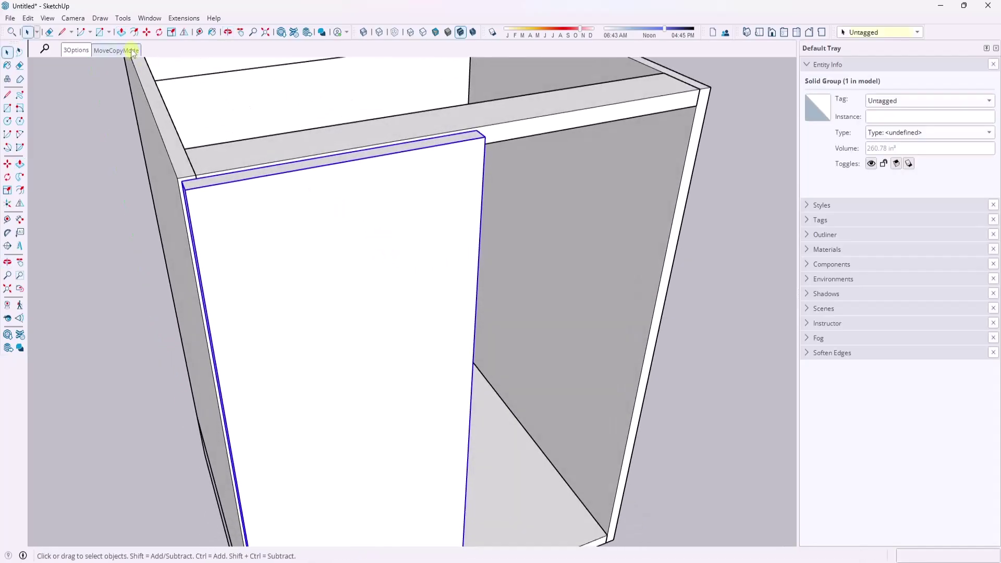
click(184, 32)
key(ctrl)
drag(349, 161, 448, 111)
middle_drag(458, 118, 599, 140)
Step: Compare the reveal at the cabinet's outer upper corner with the gap between the two doors
scroll(193, 152, up, 4)
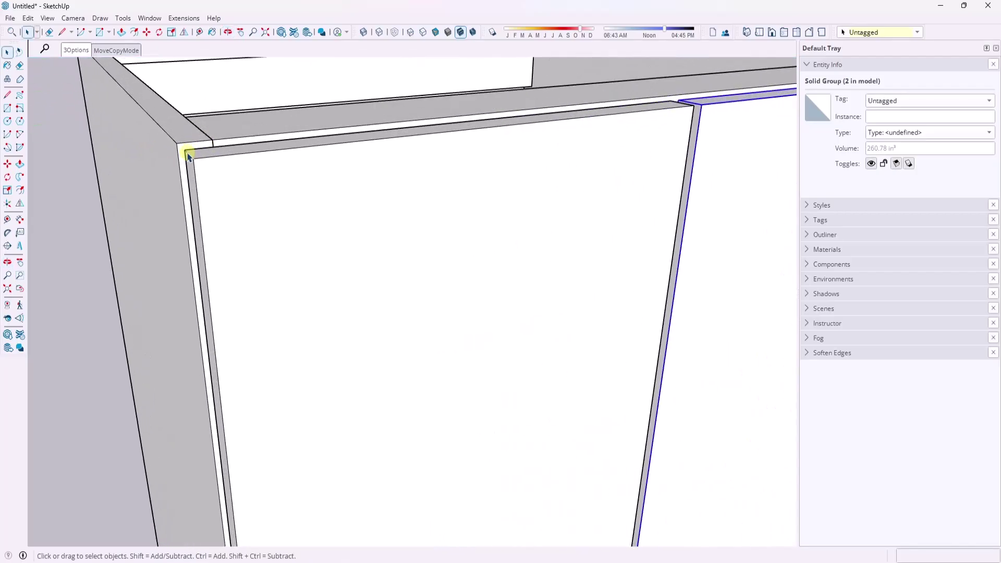
scroll(176, 147, down, 3)
scroll(512, 124, up, 5)
middle_drag(512, 123, 376, 108)
middle_drag(449, 111, 592, 122)
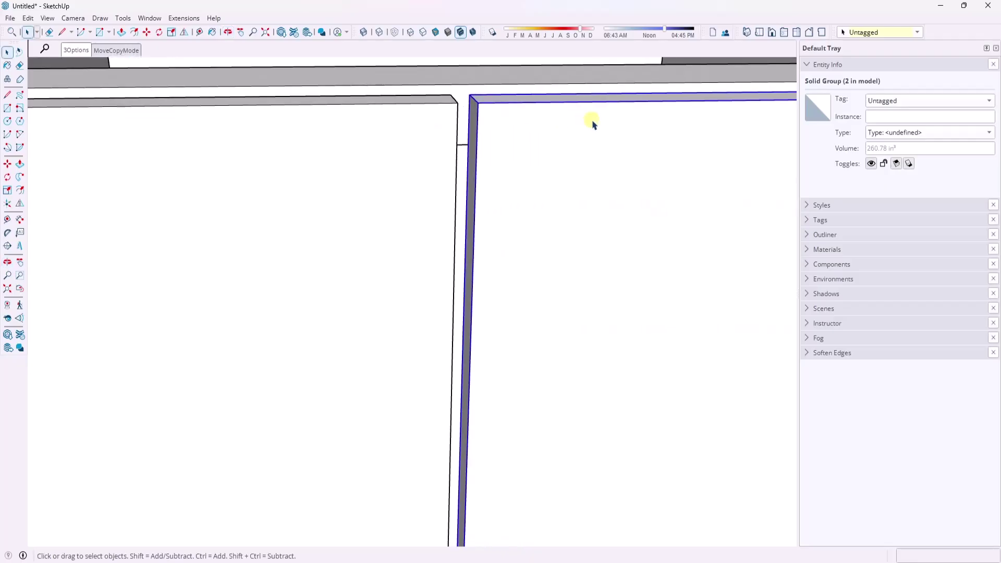
scroll(468, 105, up, 2)
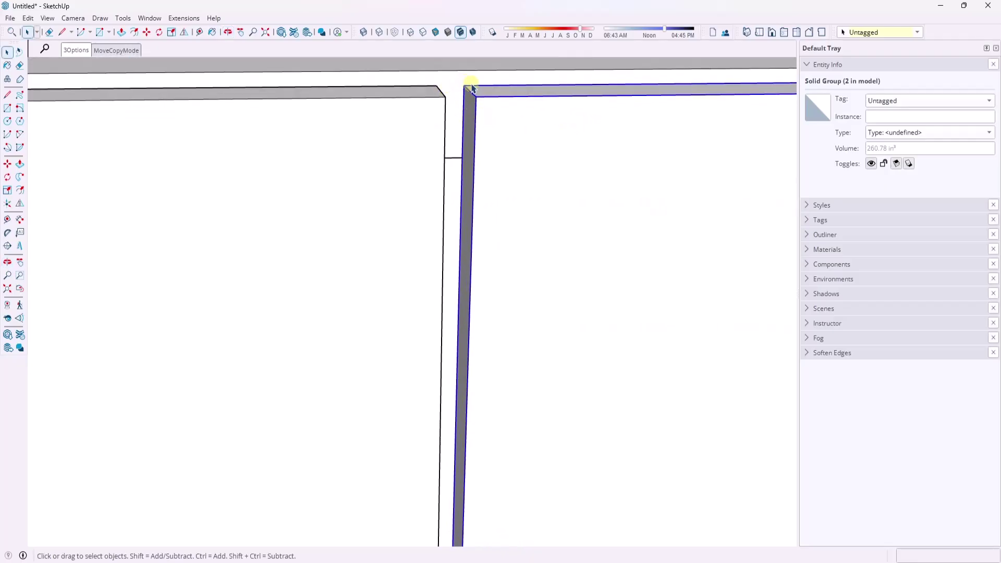
Step: Undo the mirrored door copy and the Push/Pull of the door face
key(ctrl+z)
key(ctrl+z)
key(ctrl+z)
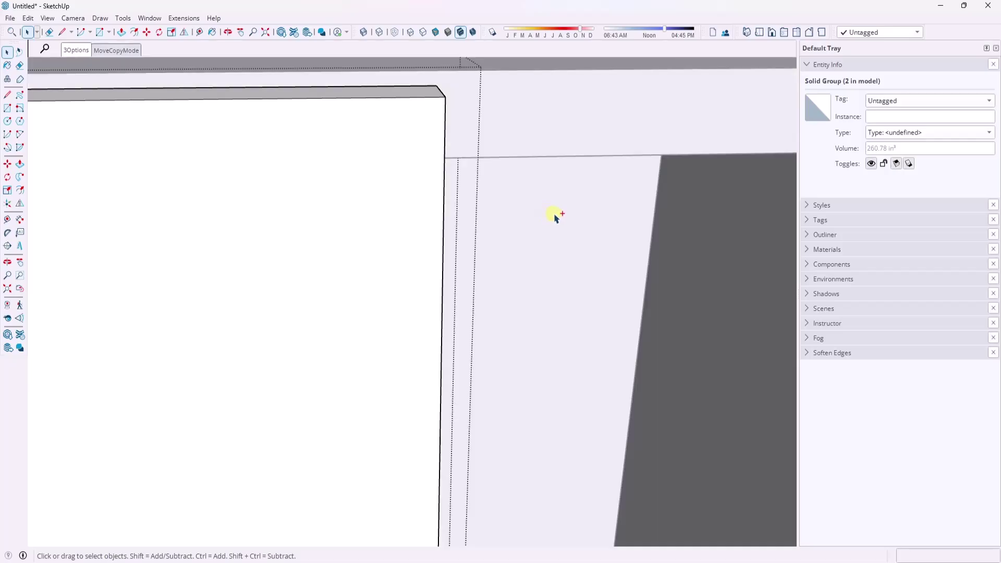
scroll(574, 219, down, 5)
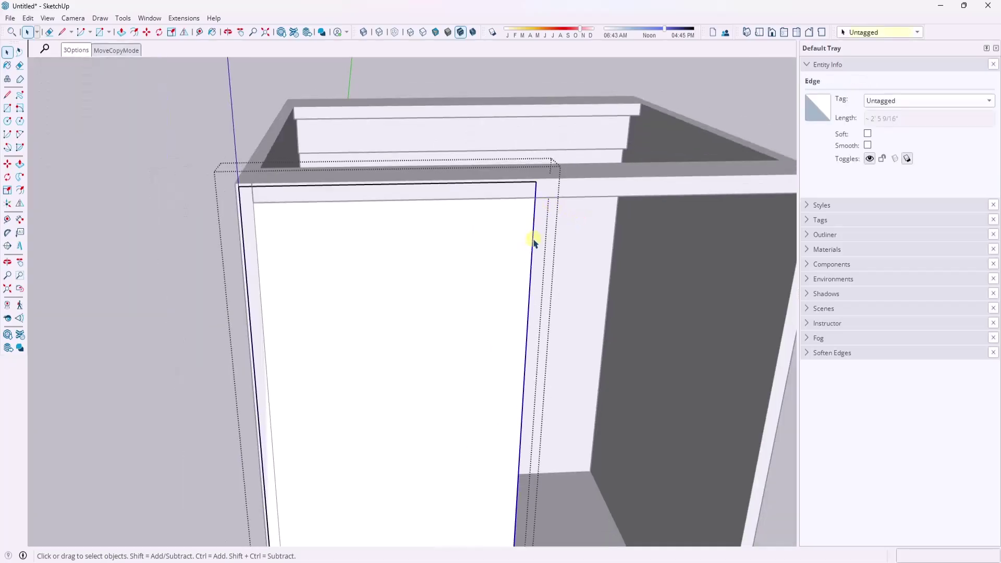
Step: Move the door face's inner vertical edge 1/16" toward the cabinet's centre line
key(m)
scroll(536, 174, up, 5)
click(539, 163)
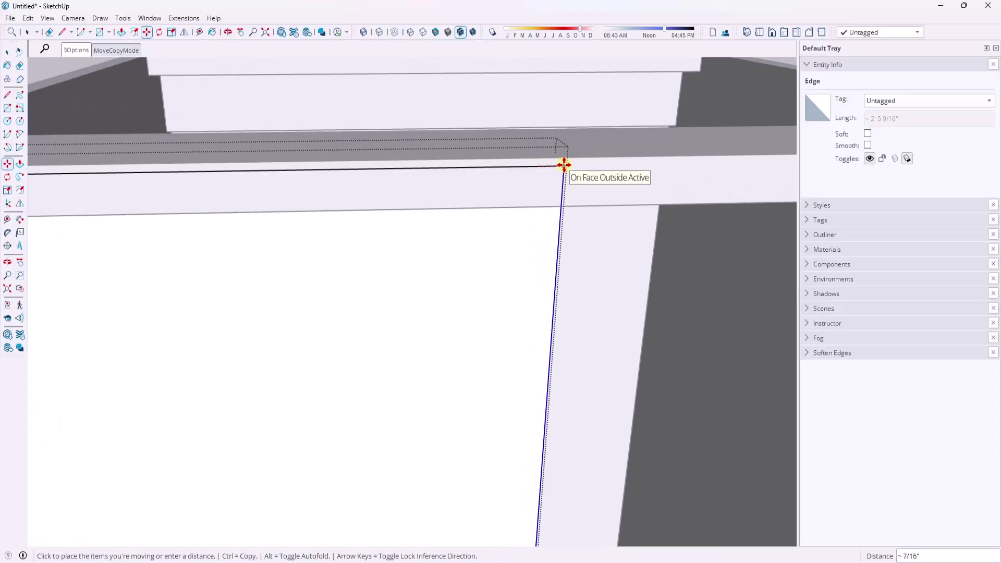
text(1/16)
key(Return)
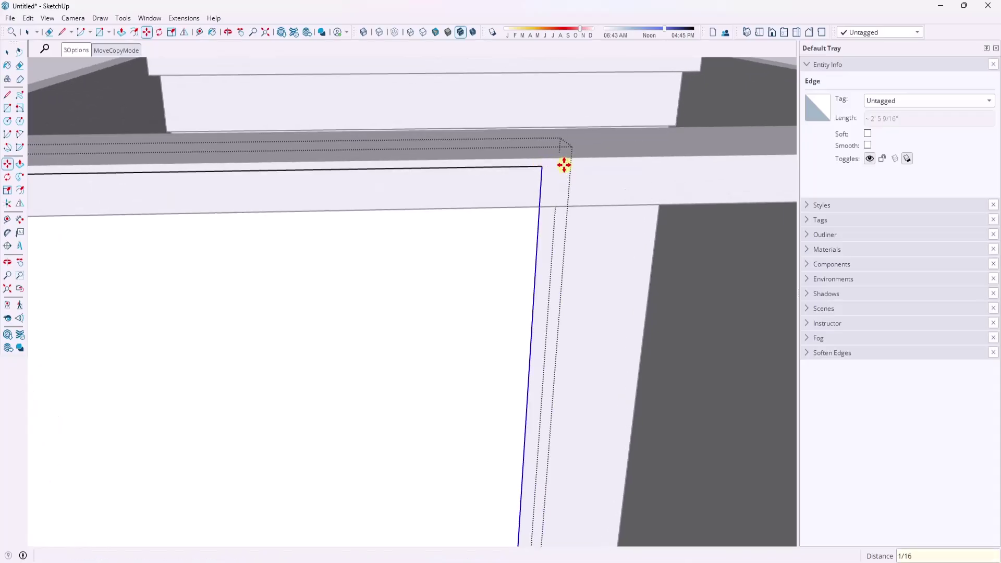
key(space)
scroll(631, 194, down, 6)
scroll(550, 212, down, 5)
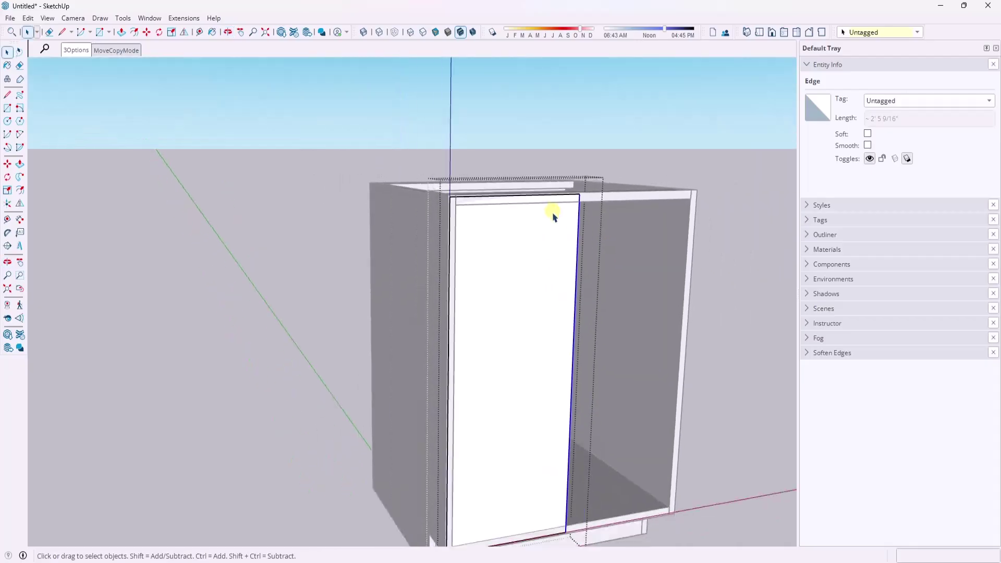
Step: Push/Pull the door face outward 3/4" into a solid panel and leave the door group
key(p)
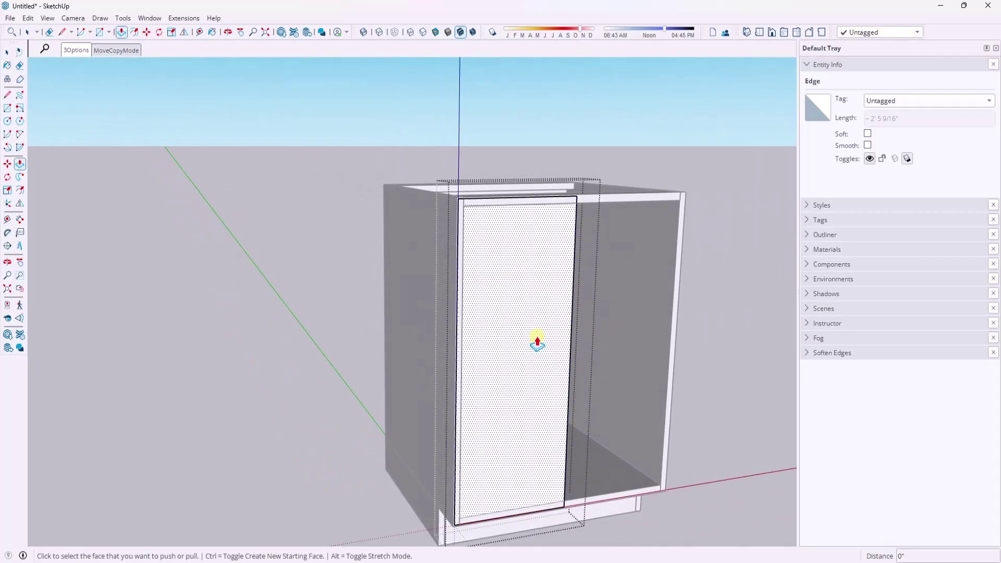
click(538, 342)
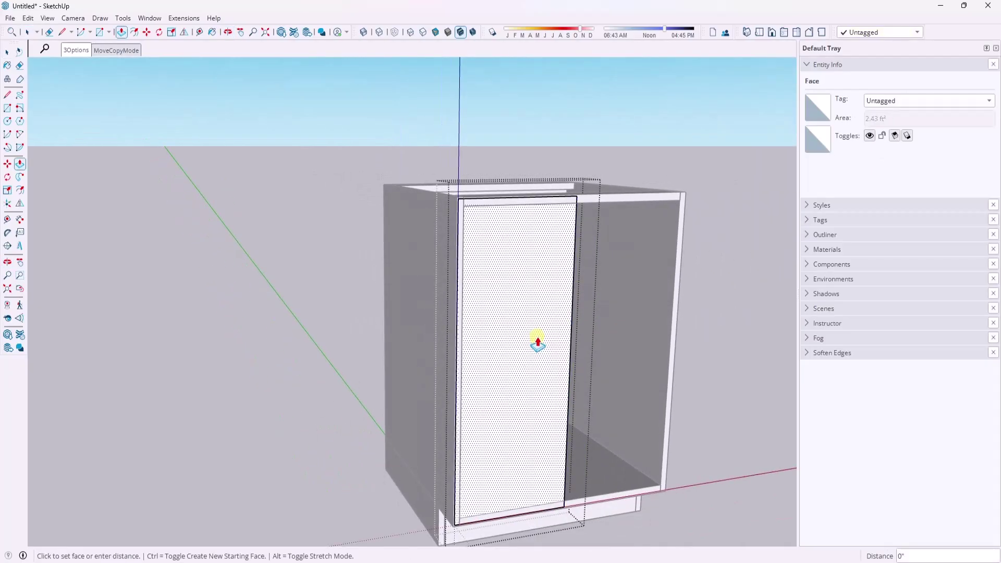
text(3/4)
key(Return)
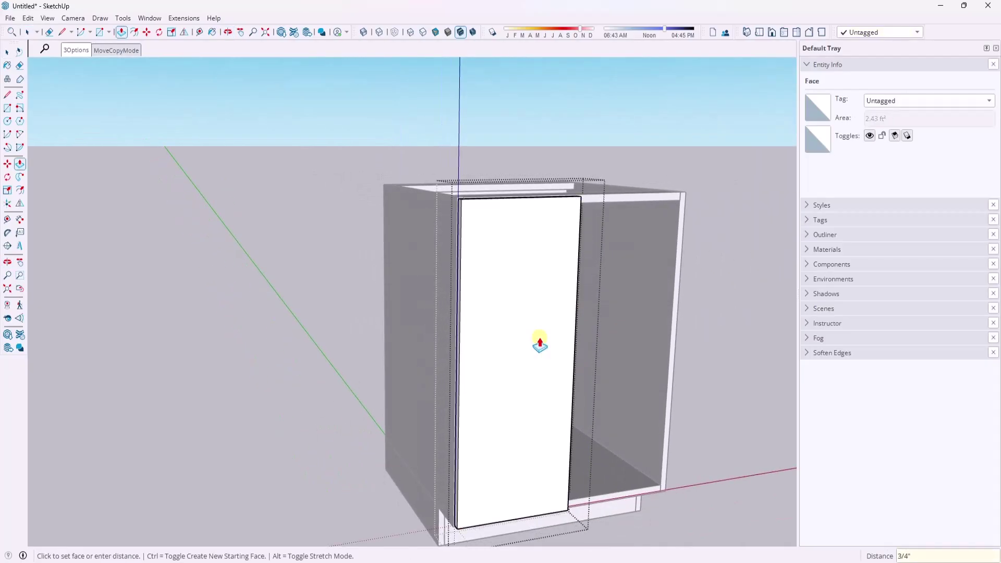
middle_drag(552, 260, 501, 325)
key(space)
scroll(559, 257, up, 5)
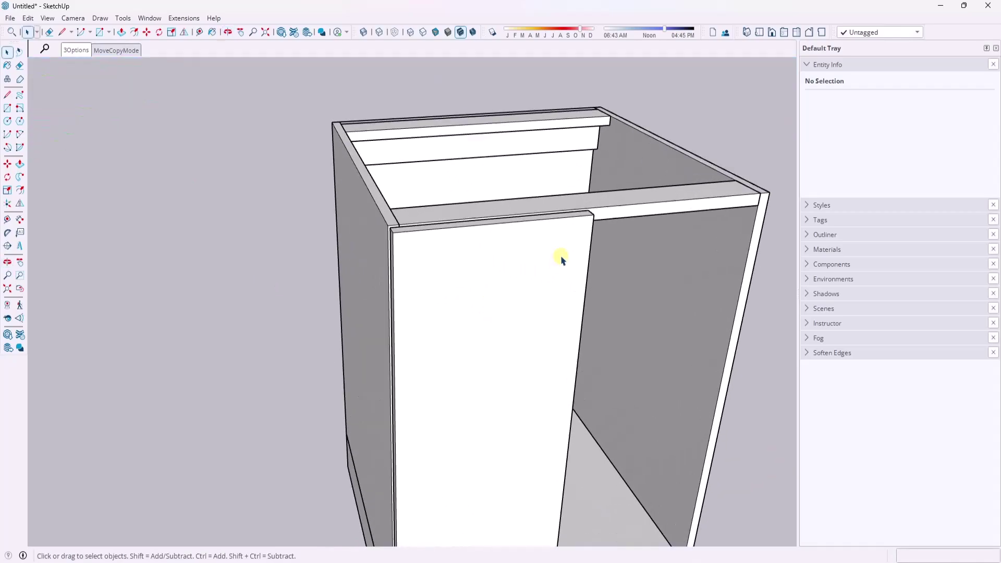
Step: Create a mirrored copy of the door about the midpoint of the cabinet's front top stretcher with the Flip tool
click(577, 230)
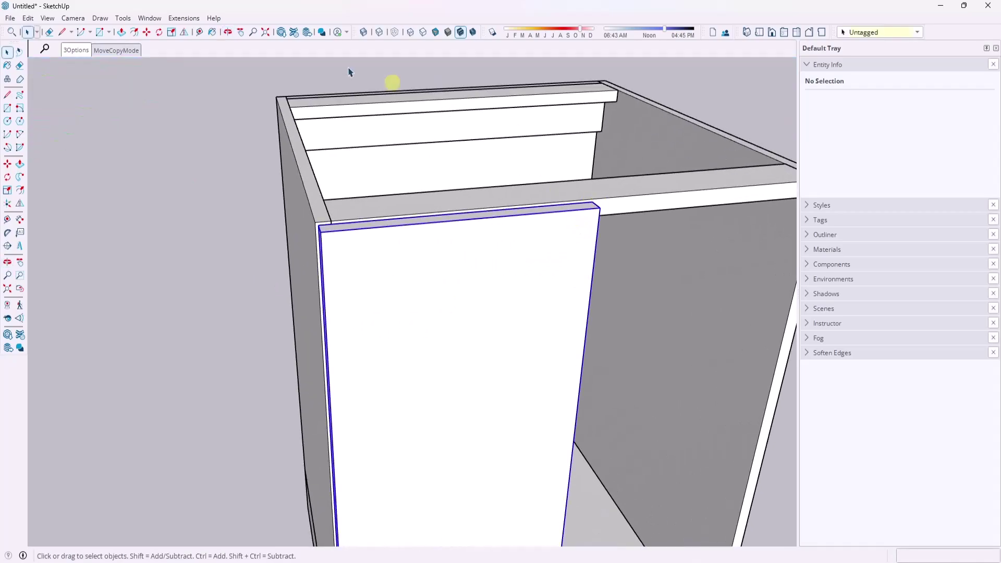
click(184, 32)
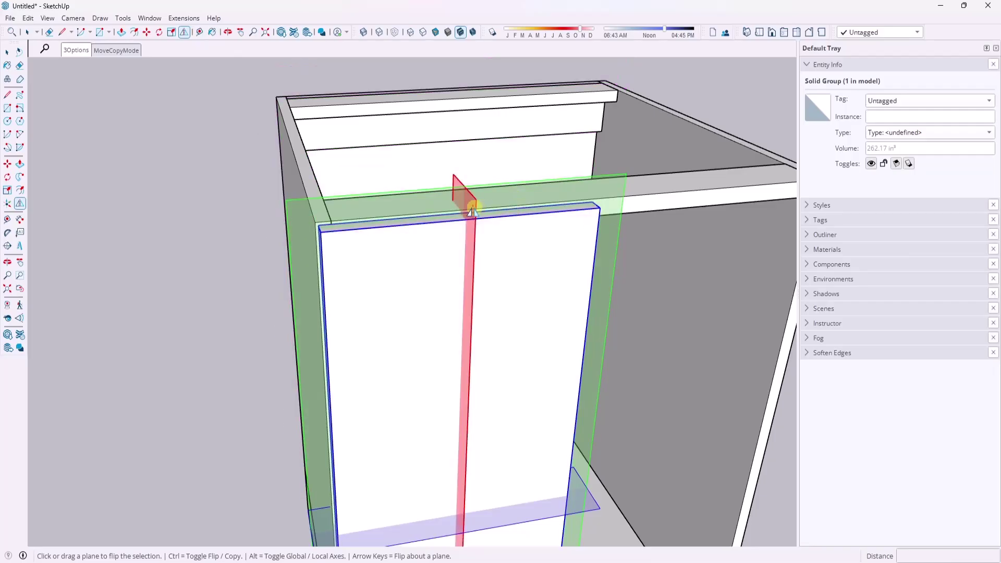
drag(472, 204, 460, 98)
key(ctrl)
middle_drag(633, 264, 565, 228)
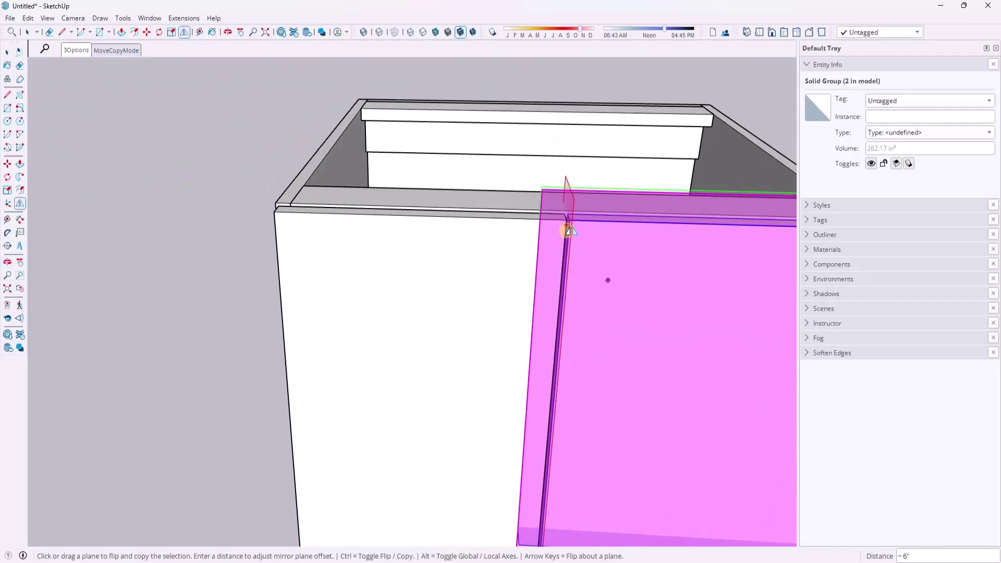
Step: Measure the side reveal between the door and the cabinet's outer upper corner with the Line tool
scroll(561, 209, up, 6)
key(space)
key(l)
scroll(620, 204, down, 2)
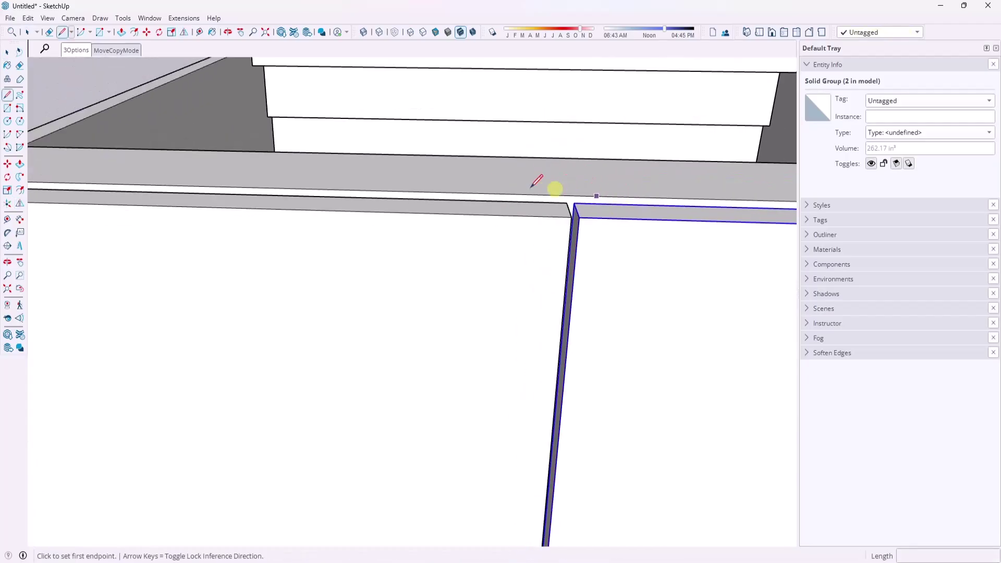
scroll(77, 183, up, 8)
scroll(439, 263, down, 6)
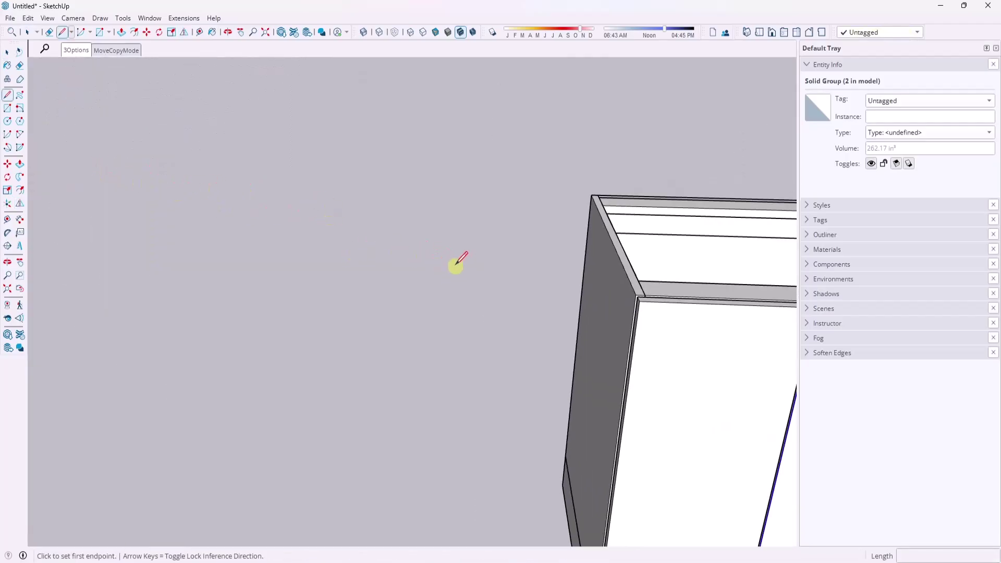
scroll(586, 290, up, 3)
scroll(498, 270, up, 8)
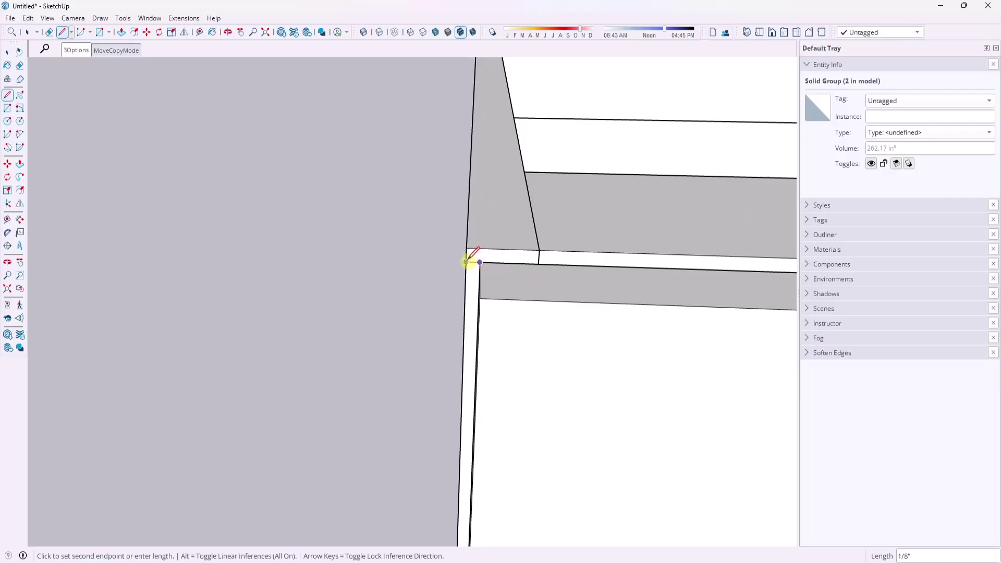
key(space)
scroll(340, 261, down, 5)
scroll(339, 260, down, 4)
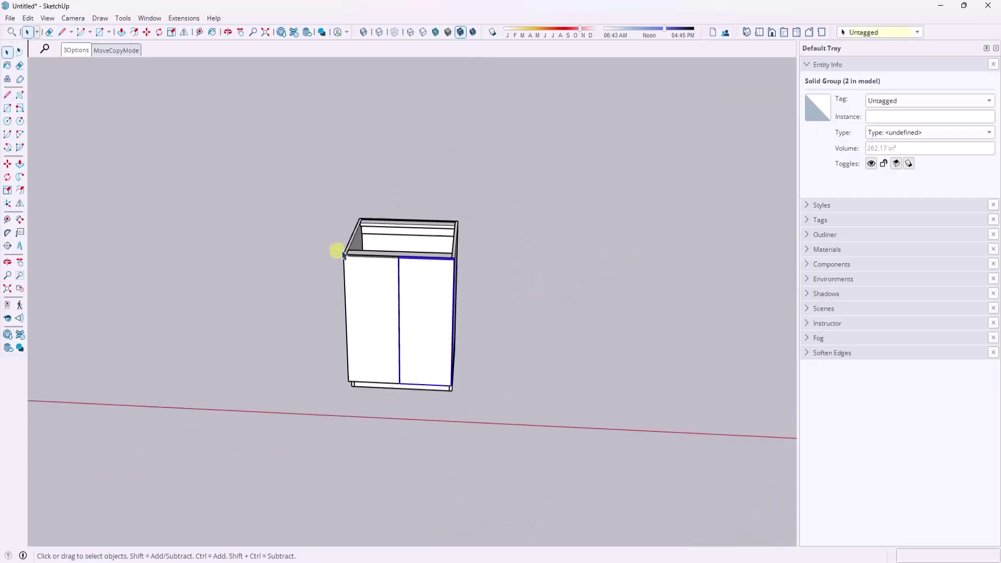
Step: Measure the gap between the upper corners of the two doors with the Line tool
key(l)
scroll(342, 240, up, 8)
scroll(338, 255, up, 3)
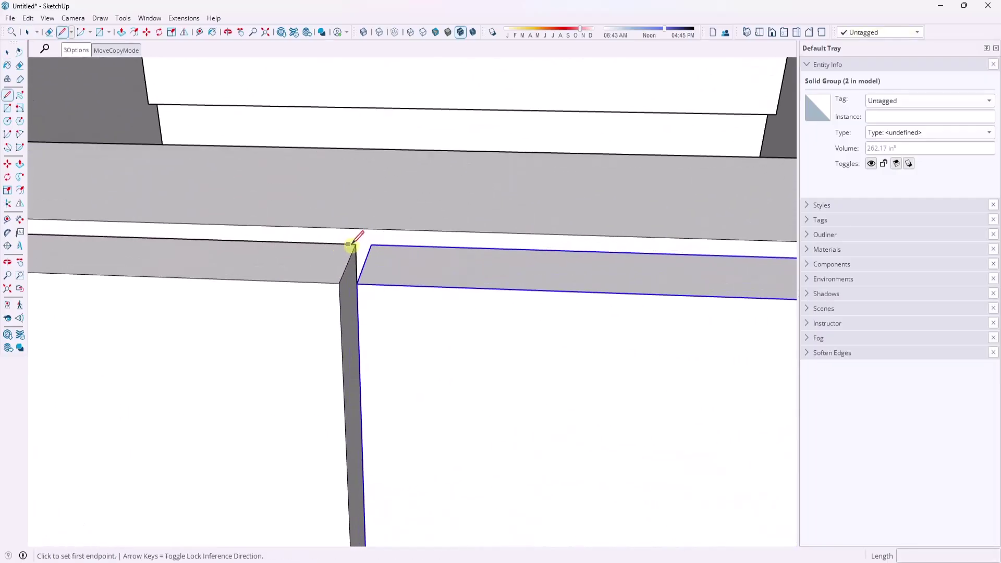
click(356, 244)
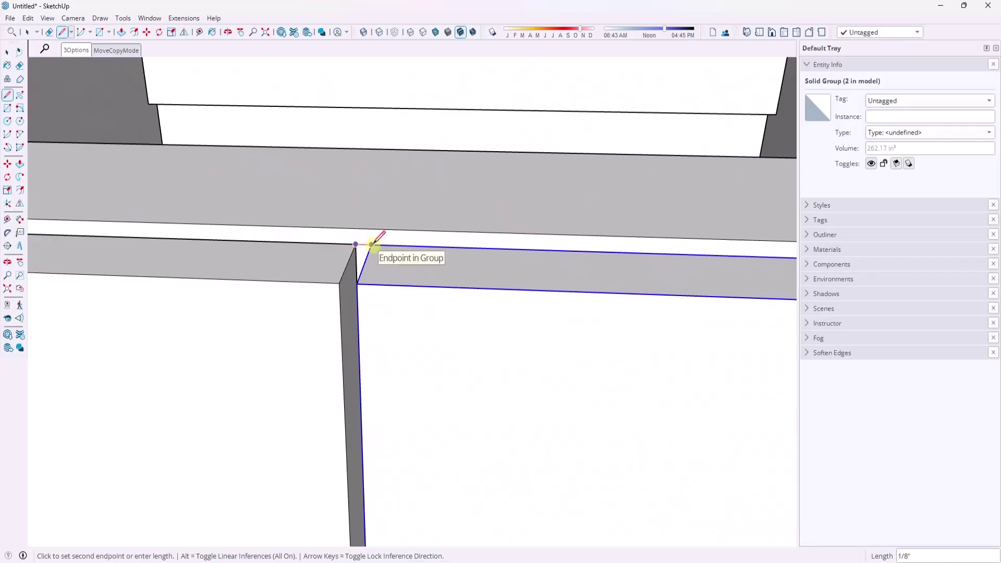
key(space)
scroll(600, 271, down, 8)
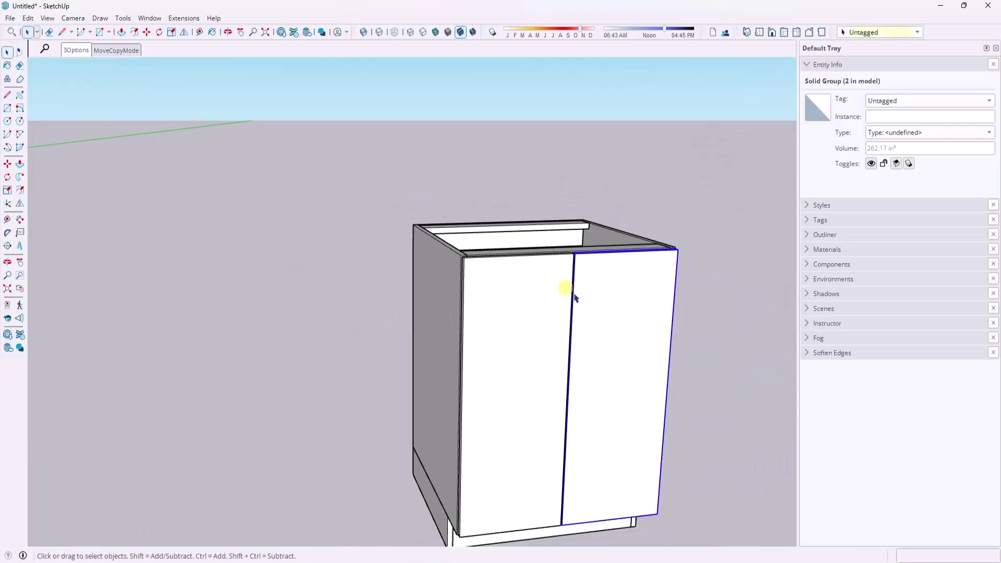
Step: Delete the mirrored door and offset the remaining door's front outline inward by about 1 11/16" inside its group
key(Delete)
scroll(506, 307, down, 4)
middle_drag(611, 332, 630, 333)
scroll(518, 336, up, 3)
double_click(506, 326)
key(f)
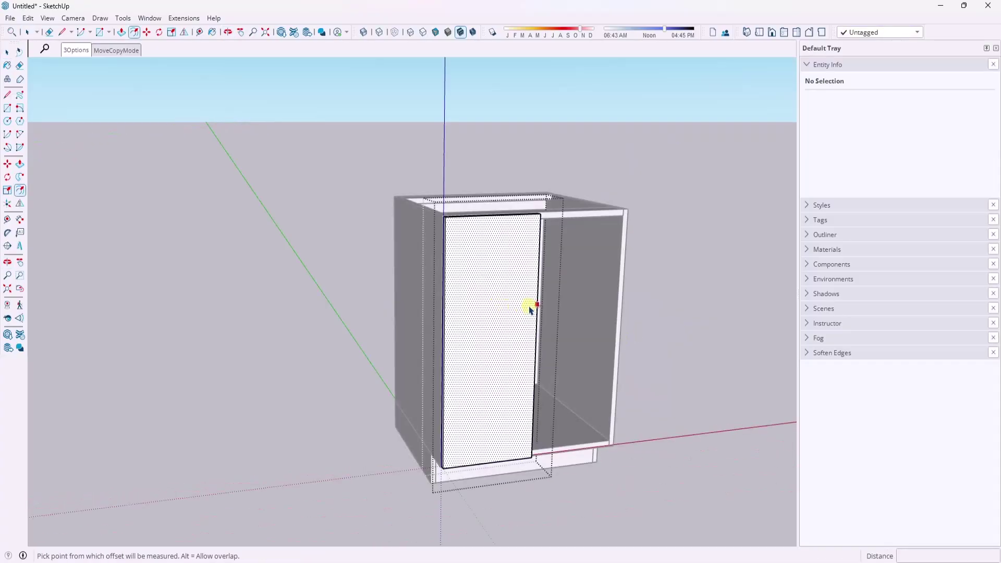
click(529, 309)
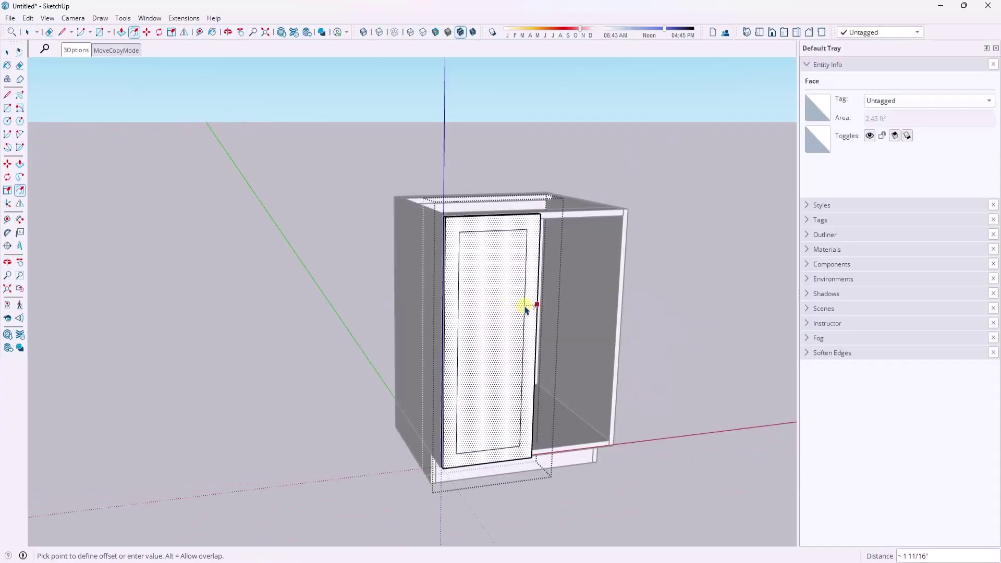
click(530, 306)
Step: Push the door's inner panel face back about 9/16" to form a shaker recess and leave the group
key(p)
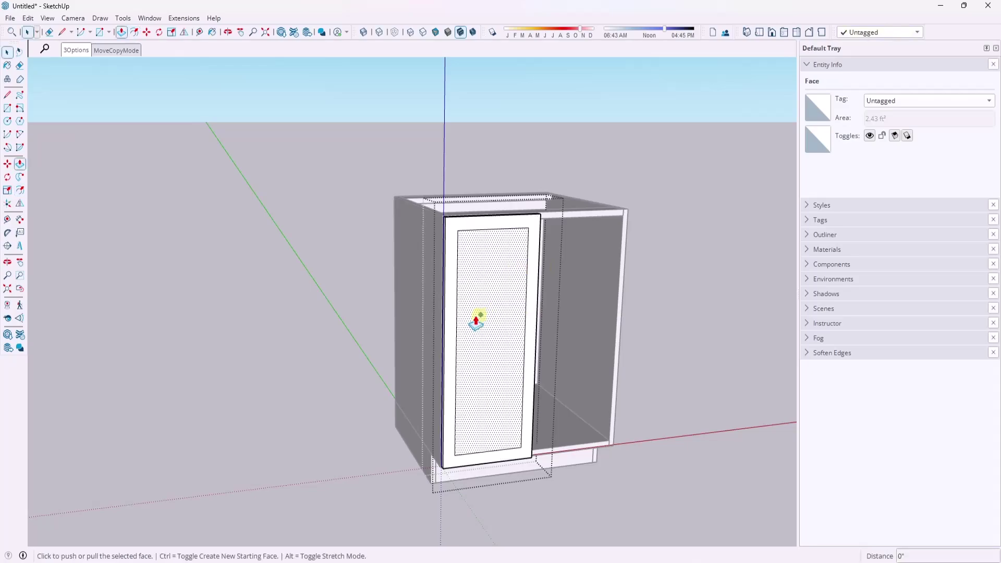
click(490, 343)
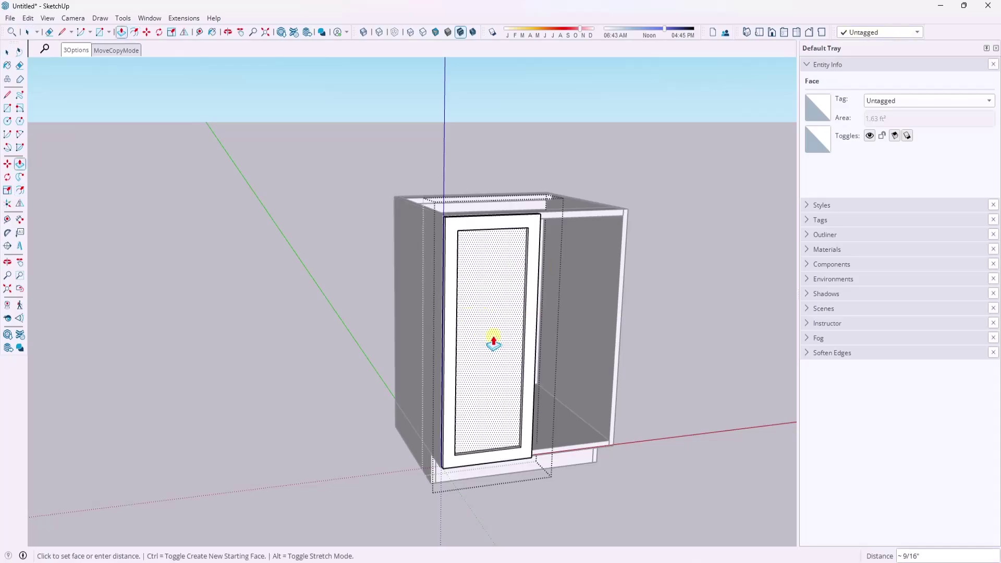
click(494, 341)
key(space)
click(706, 337)
middle_drag(703, 315, 683, 290)
Step: Copy the cabinet shell along its back edge so the copy sits side by side with the original
click(565, 321)
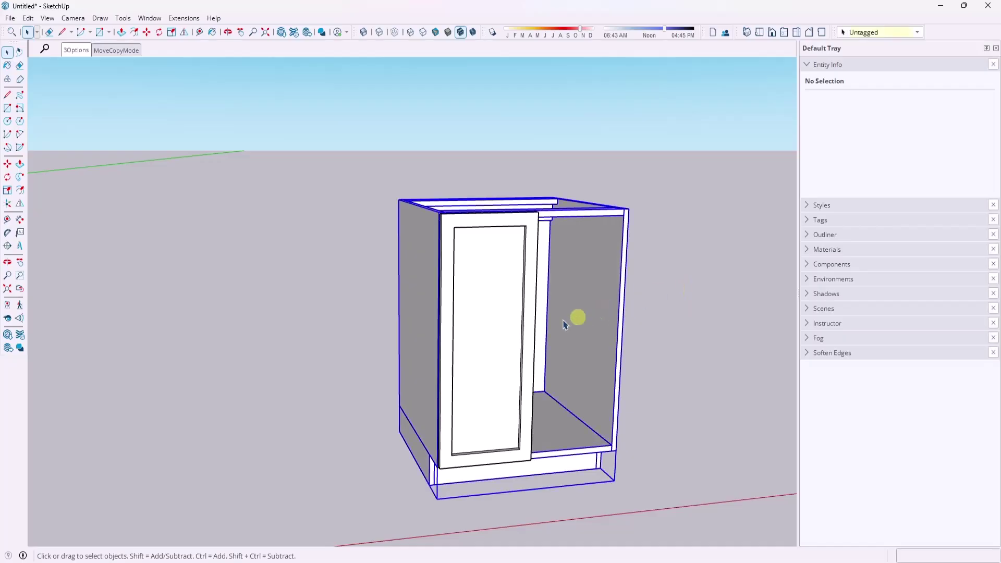
scroll(498, 313, down, 3)
middle_drag(499, 304, 512, 347)
key(m)
scroll(453, 240, up, 3)
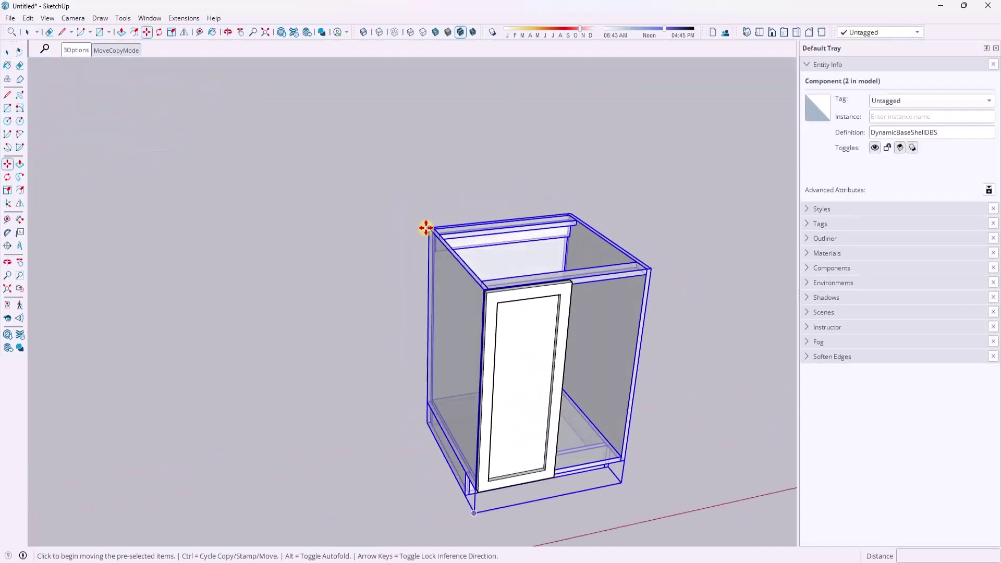
click(425, 228)
key(ctrl)
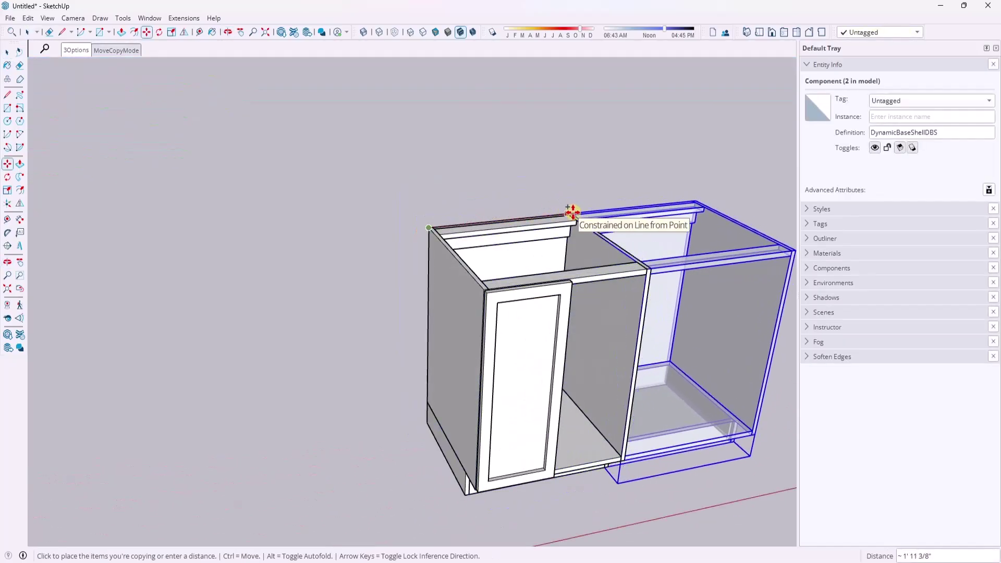
click(572, 213)
key(space)
shift+middle_drag(496, 228, 344, 200)
middle_drag(609, 269, 631, 215)
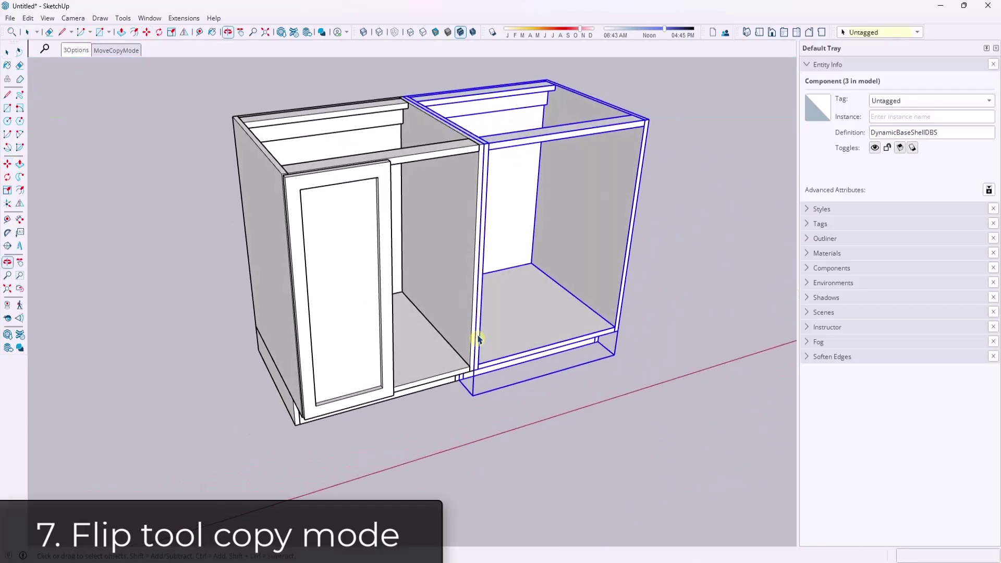
Step: Select the door and examine its corner reveal and its inner edge's position relative to the front stretcher's midpoint
key(space)
click(381, 224)
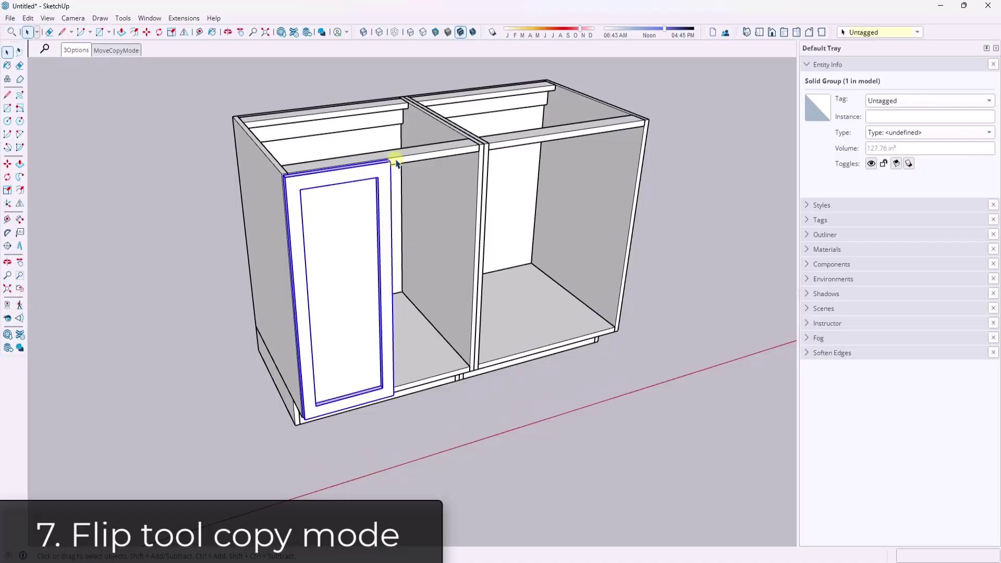
scroll(297, 181, up, 5)
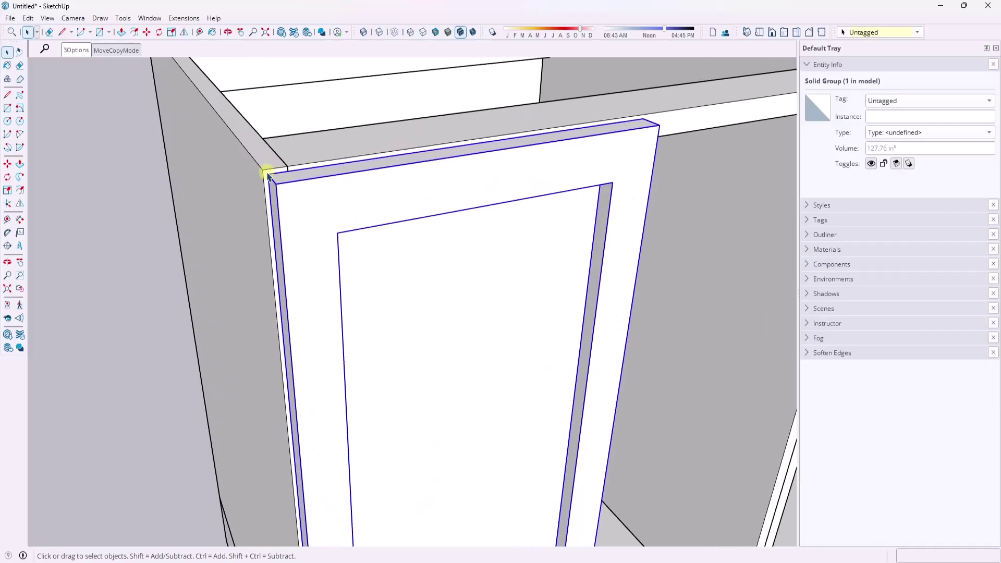
scroll(267, 176, down, 2)
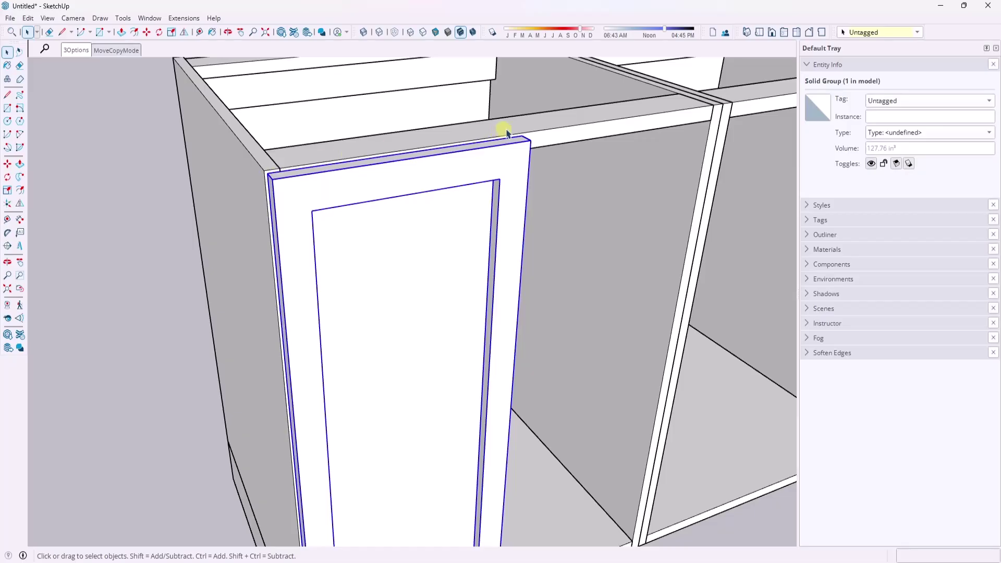
scroll(532, 135, up, 2)
key(m)
scroll(523, 130, up, 3)
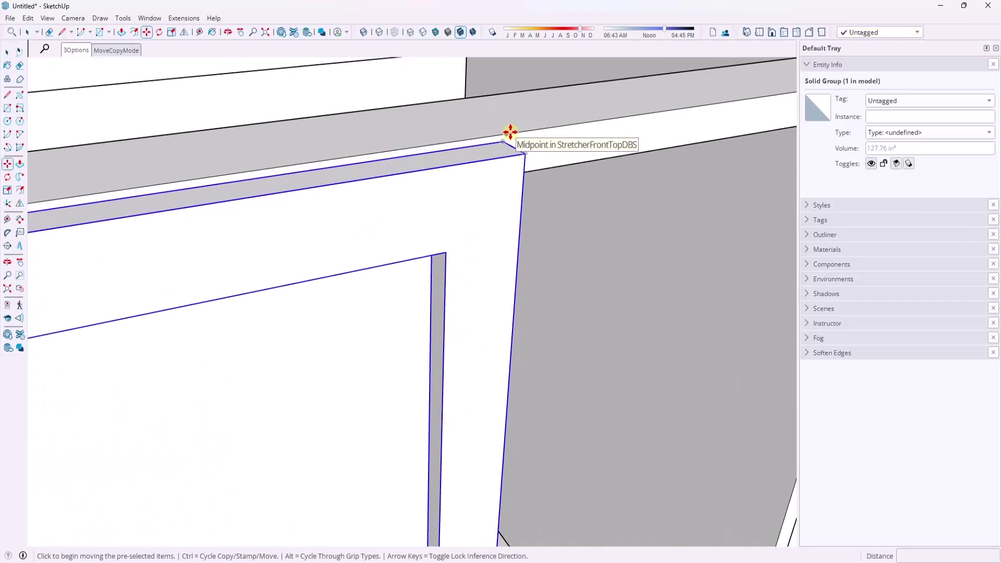
click(510, 132)
scroll(511, 132, down, 3)
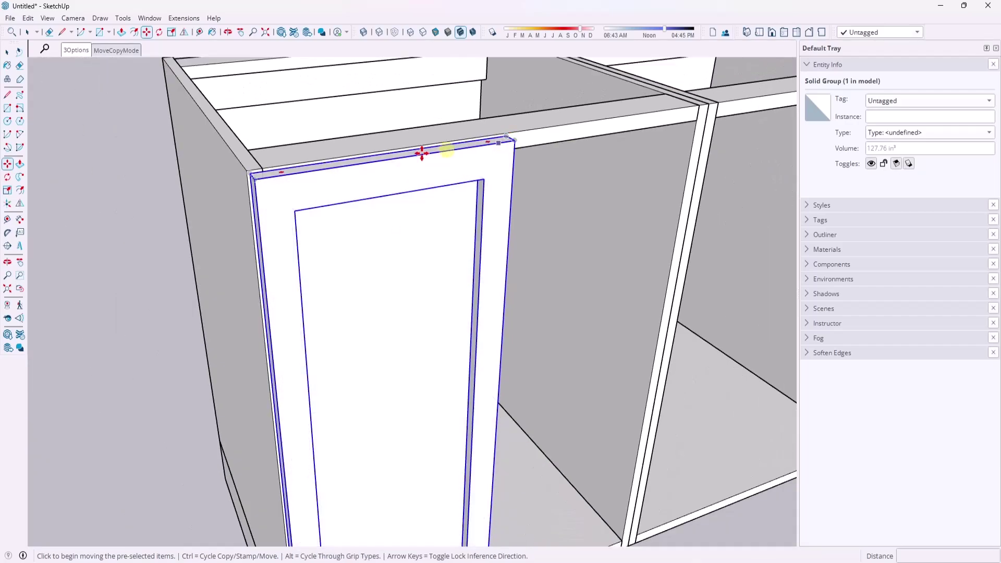
middle_drag(530, 190, 537, 180)
scroll(536, 180, down, 4)
key(space)
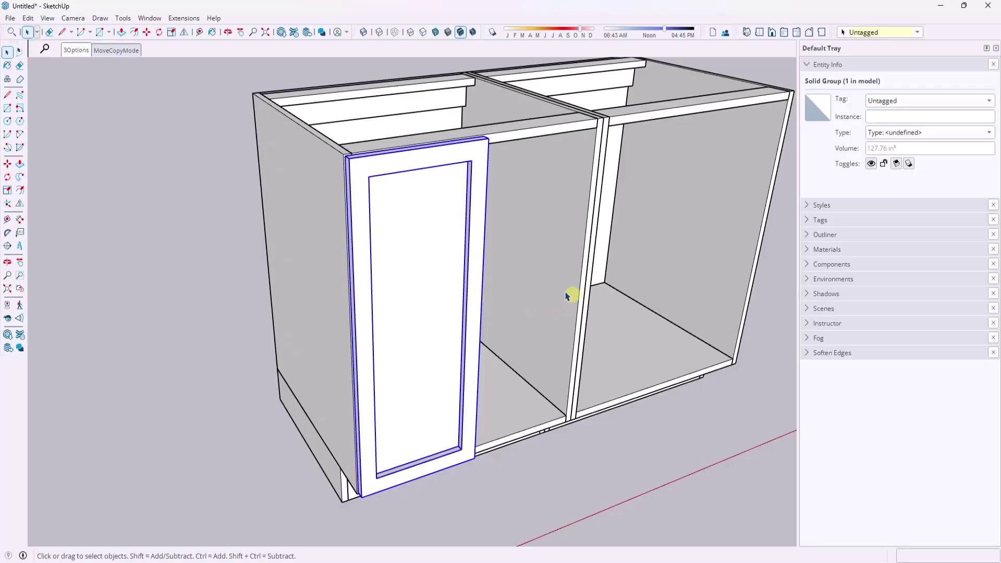
middle_drag(425, 222, 433, 231)
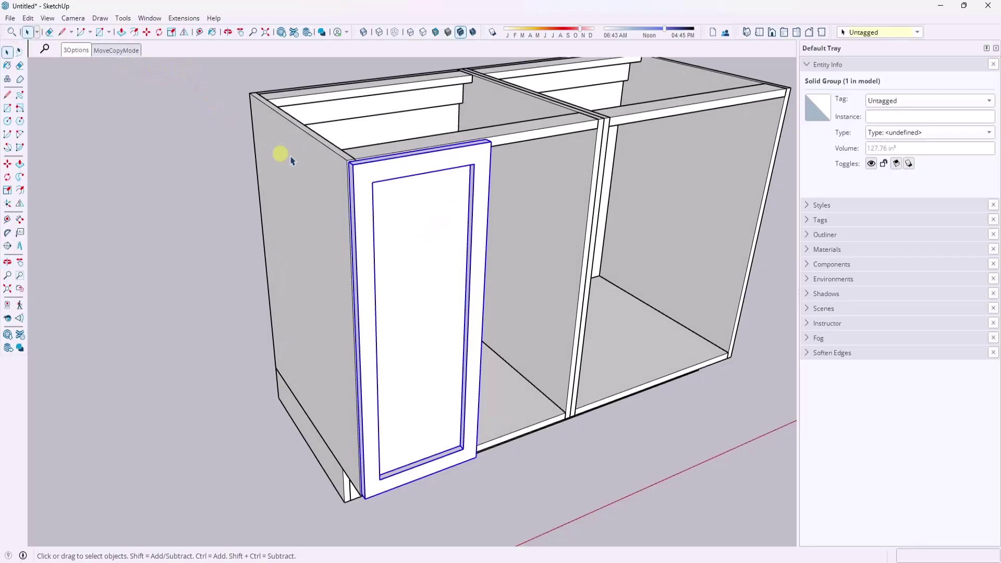
Step: Flip the door across the cabinet about the midpoint of the front top stretcher
click(184, 33)
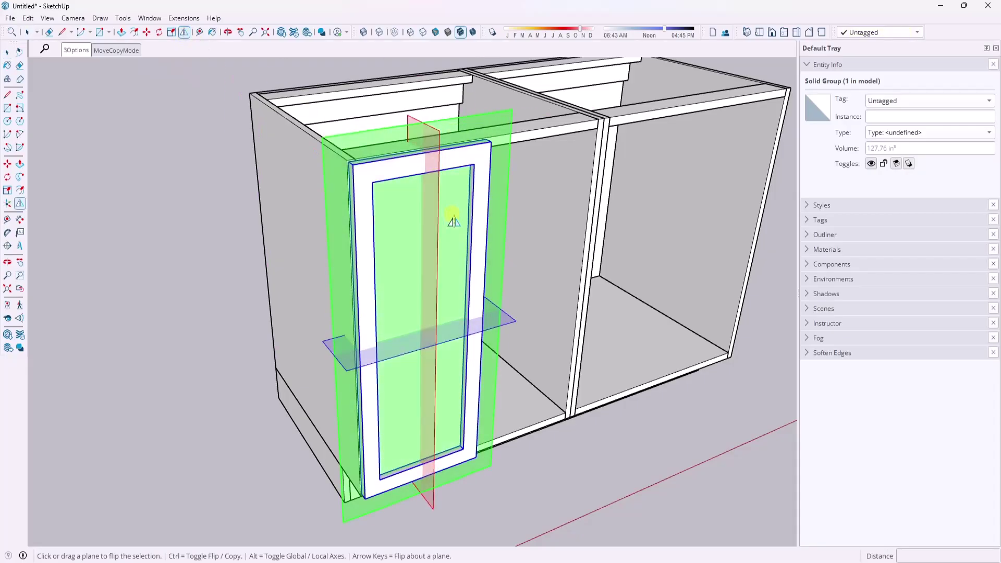
click(501, 267)
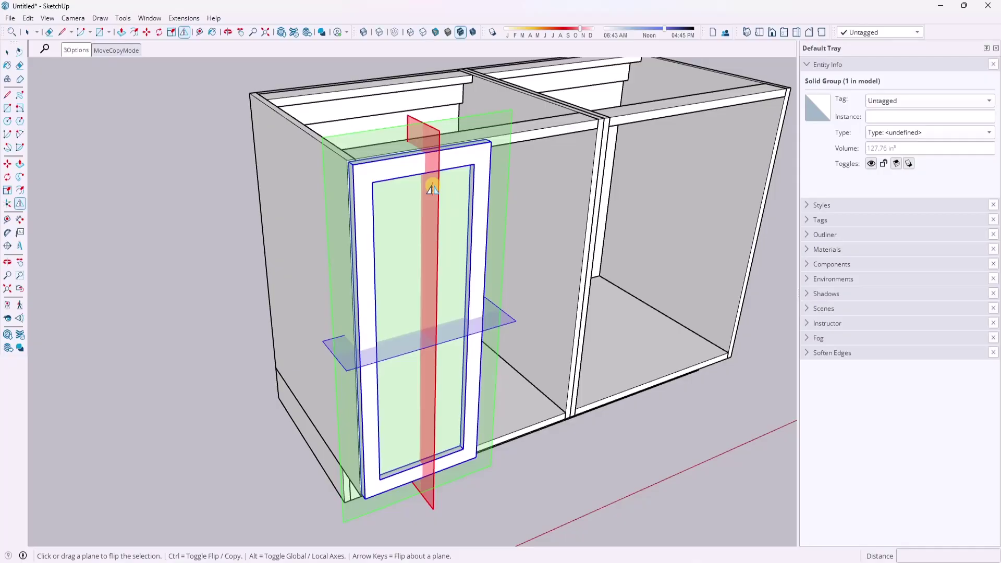
drag(432, 187, 455, 132)
scroll(479, 130, up, 2)
scroll(479, 130, up, 2)
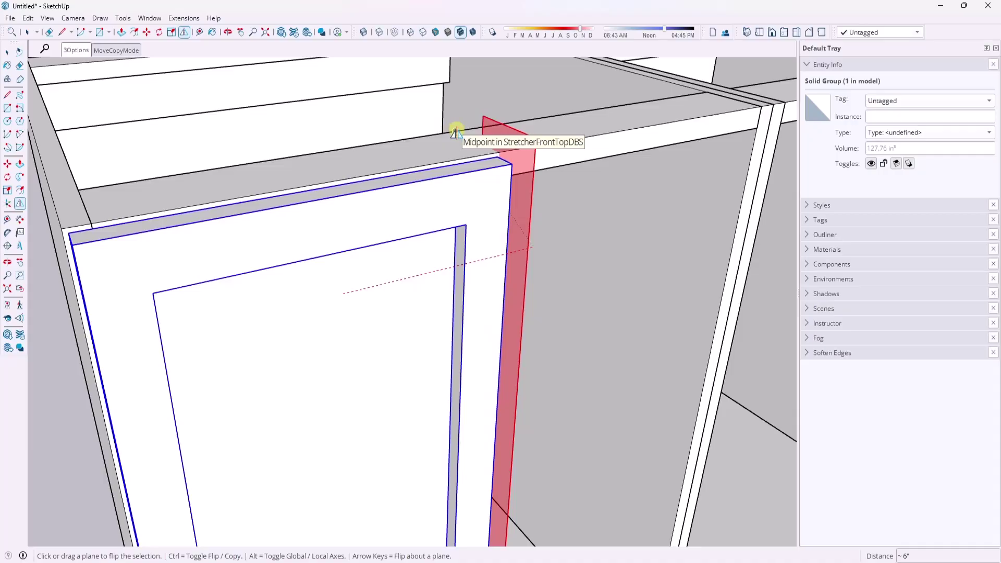
drag(455, 132, 457, 133)
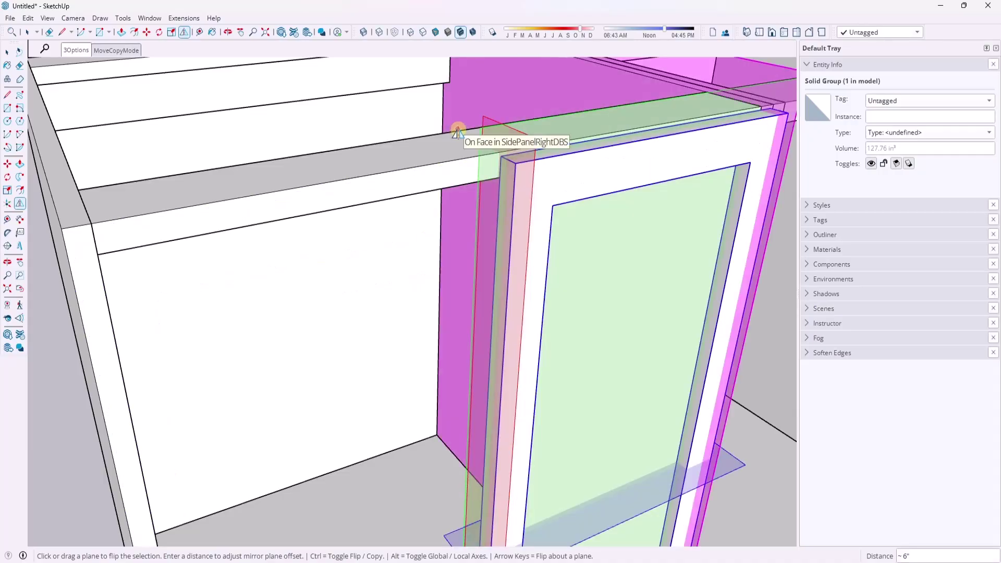
Step: Switch the door flip to copy mode, keeping the original door beside its mirrored copy on the cabinet
key(ctrl)
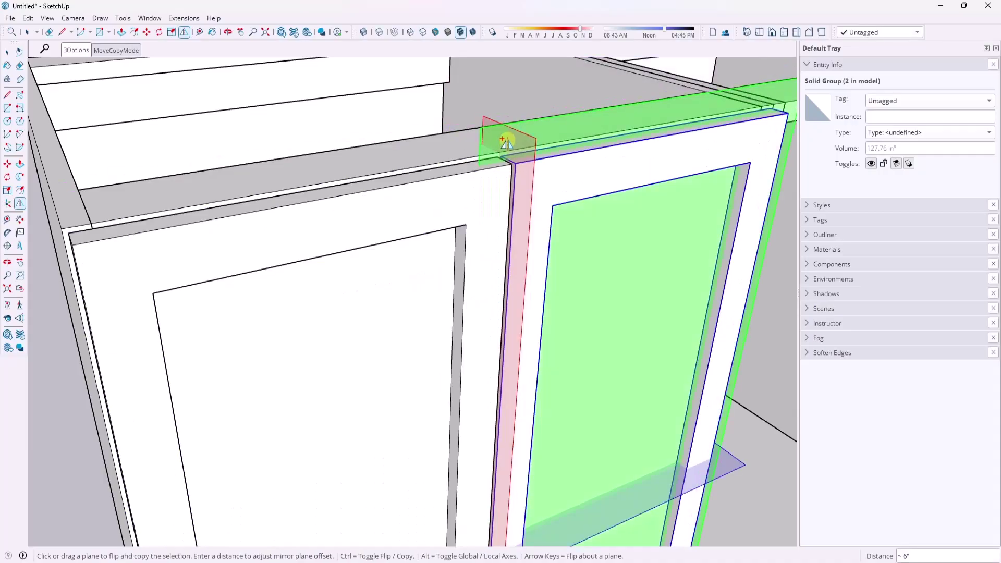
scroll(506, 142, down, 5)
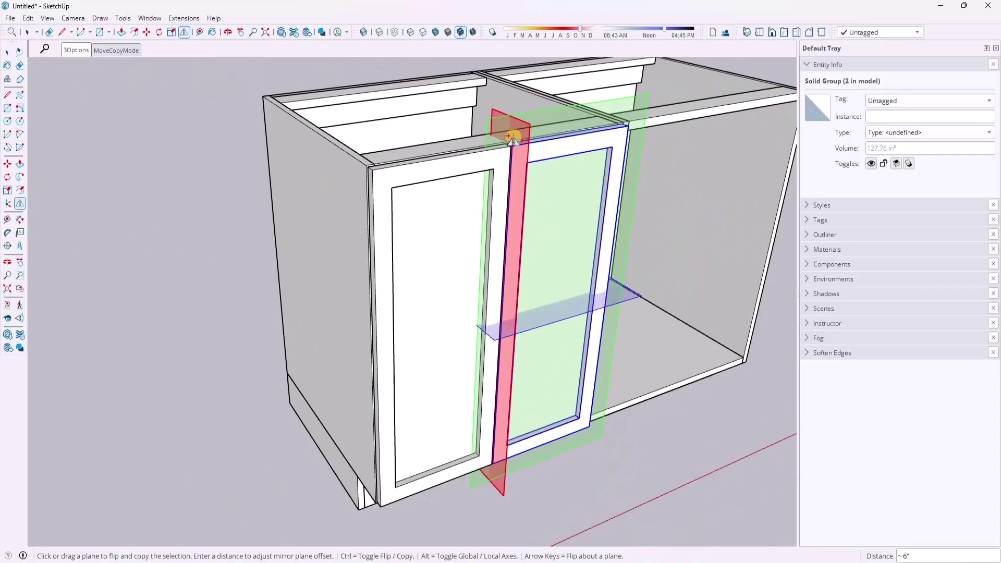
key(space)
middle_drag(411, 234, 365, 148)
scroll(365, 149, down, 5)
middle_drag(612, 197, 478, 208)
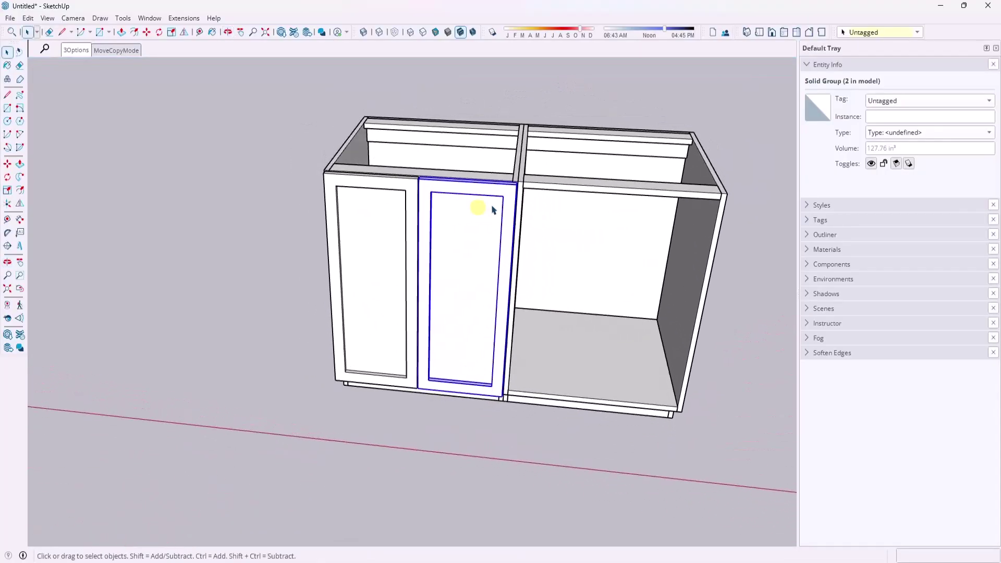
Step: Examine the mirrored door's reveal along the seam between the two base cabinets
scroll(514, 183, up, 5)
scroll(513, 182, down, 8)
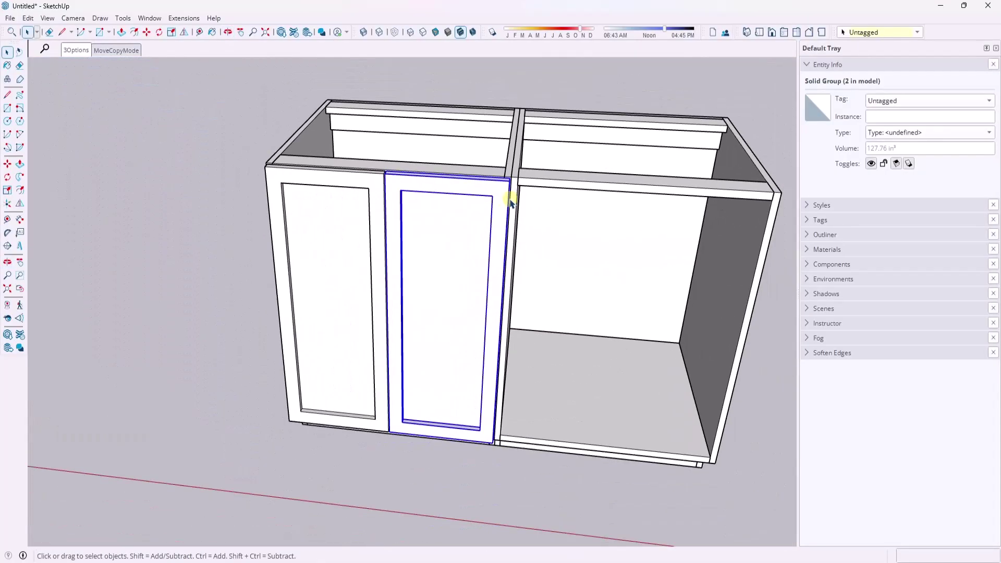
scroll(509, 201, up, 2)
scroll(502, 208, up, 3)
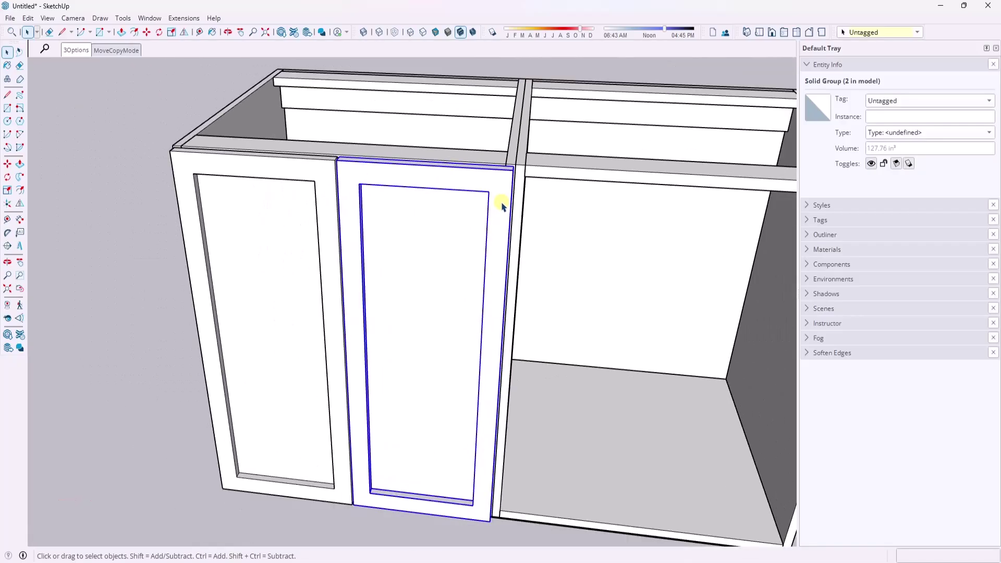
scroll(498, 203, down, 3)
scroll(510, 185, up, 6)
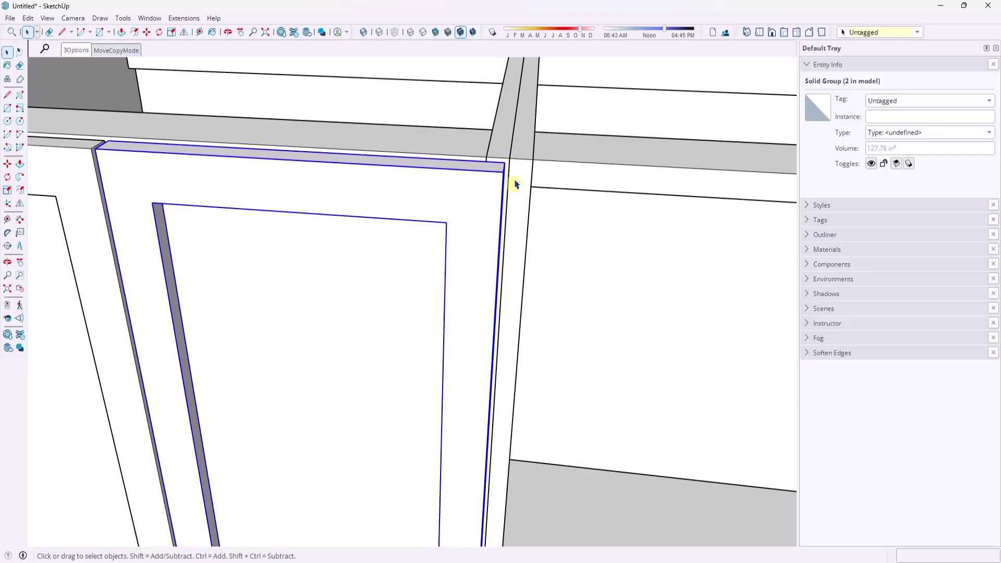
scroll(511, 193, down, 4)
scroll(514, 224, up, 3)
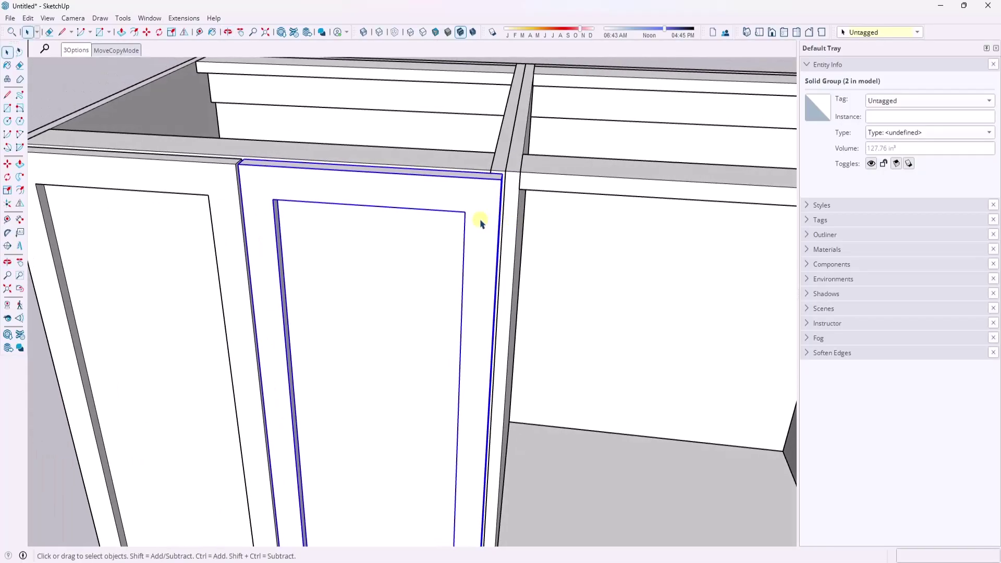
scroll(481, 223, down, 4)
Step: Inside the mirrored door, move the geometry of its outer edge 1/16" toward the seam between the cabinets and leave the group
double_click(481, 217)
scroll(469, 218, down, 3)
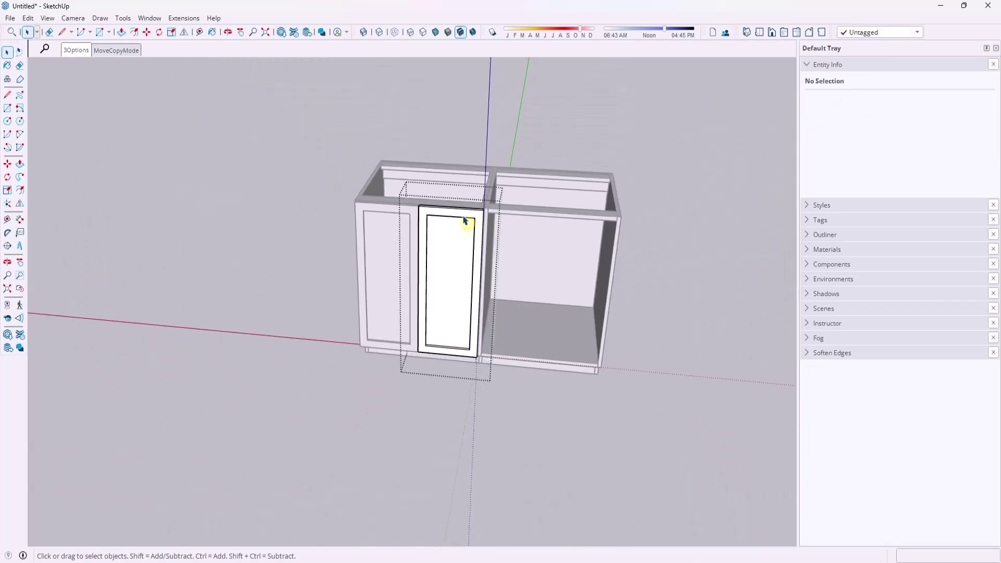
drag(448, 163, 523, 438)
scroll(501, 163, up, 10)
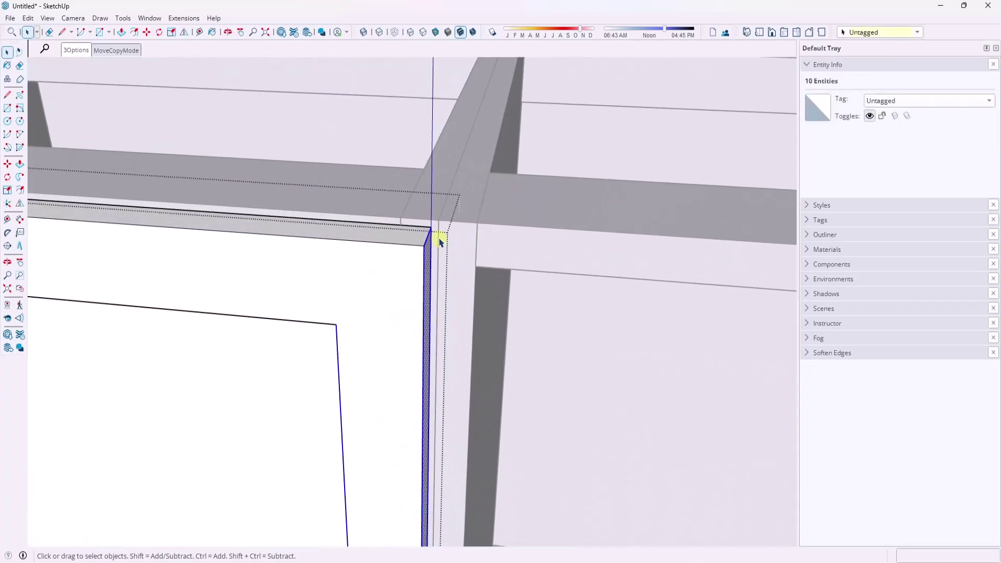
scroll(424, 250, up, 2)
key(m)
click(437, 206)
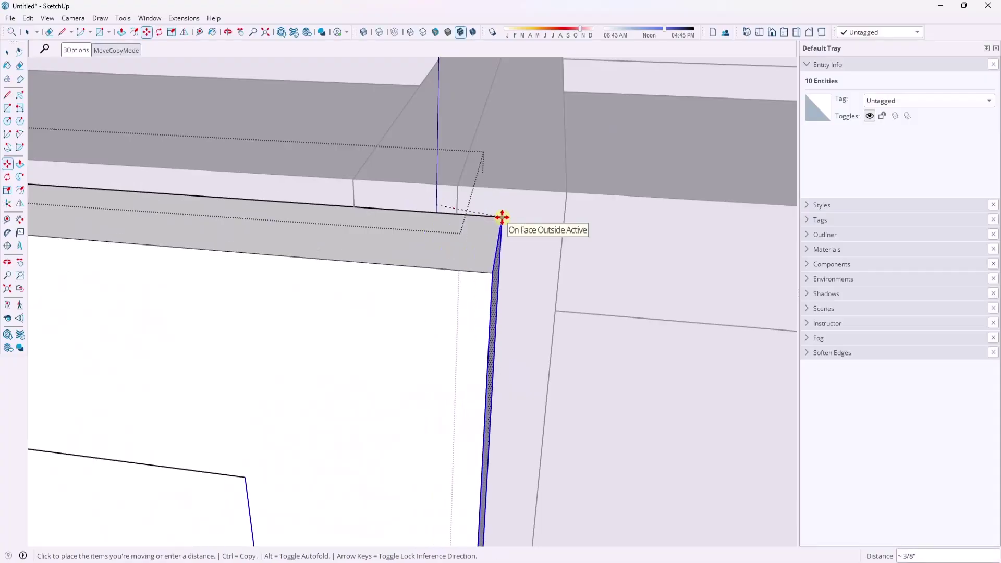
text(1/16)
key(Return)
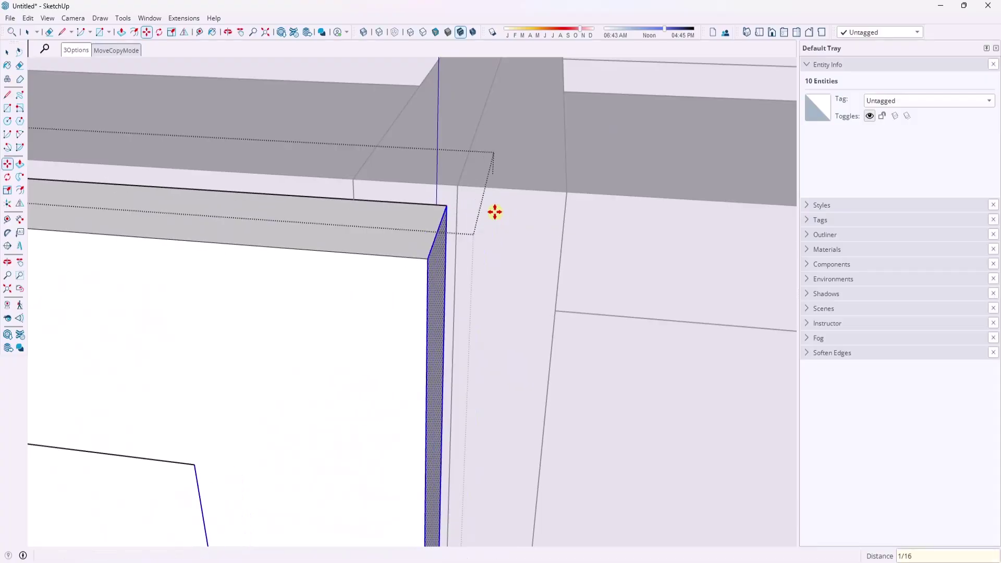
key(space)
click(537, 286)
scroll(410, 240, down, 8)
scroll(444, 276, down, 1)
Step: Select both doors and flip a mirrored copy of the pair onto the adjacent cabinet about the seam between the cabinets
click(351, 269)
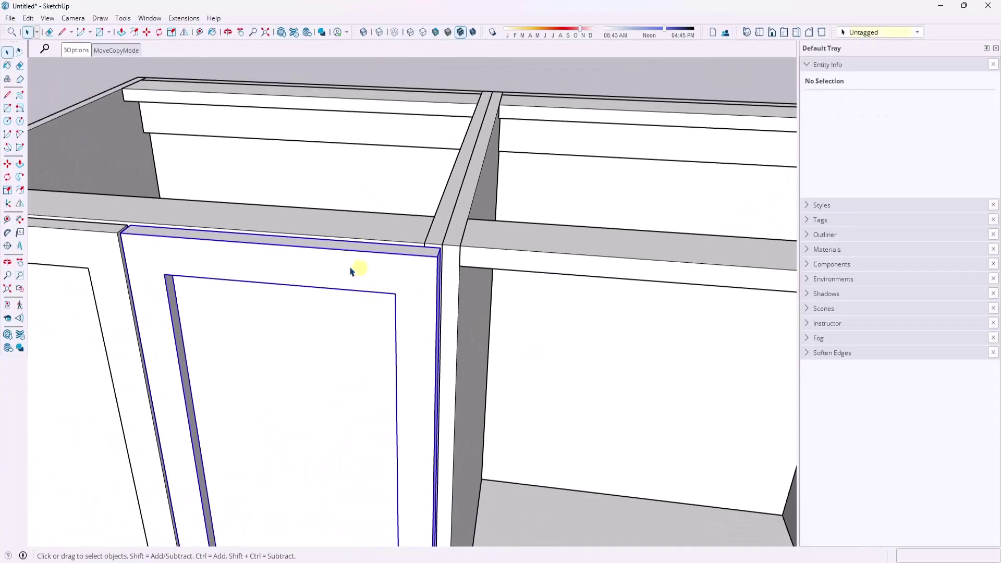
shift+click(106, 246)
scroll(465, 276, down, 4)
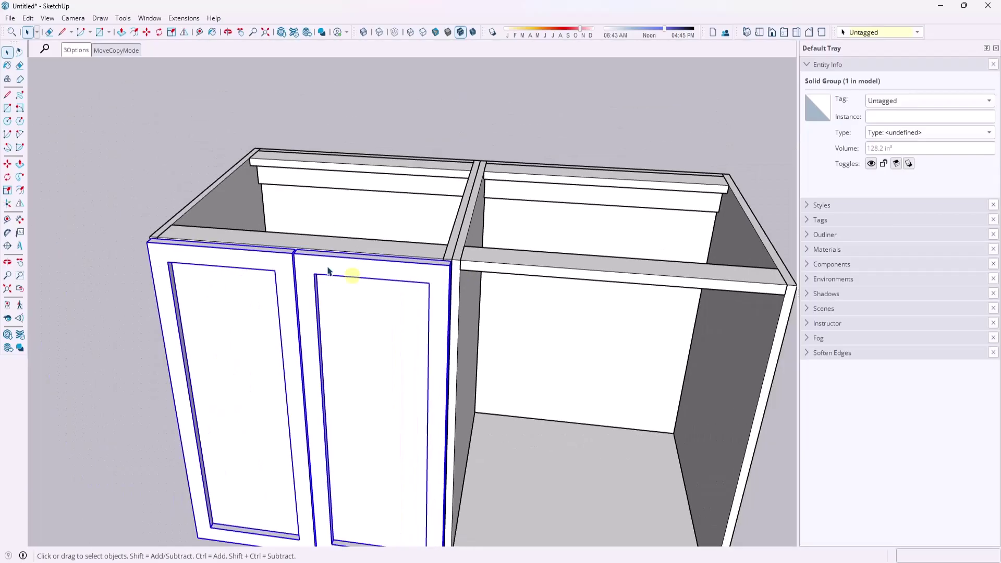
click(184, 33)
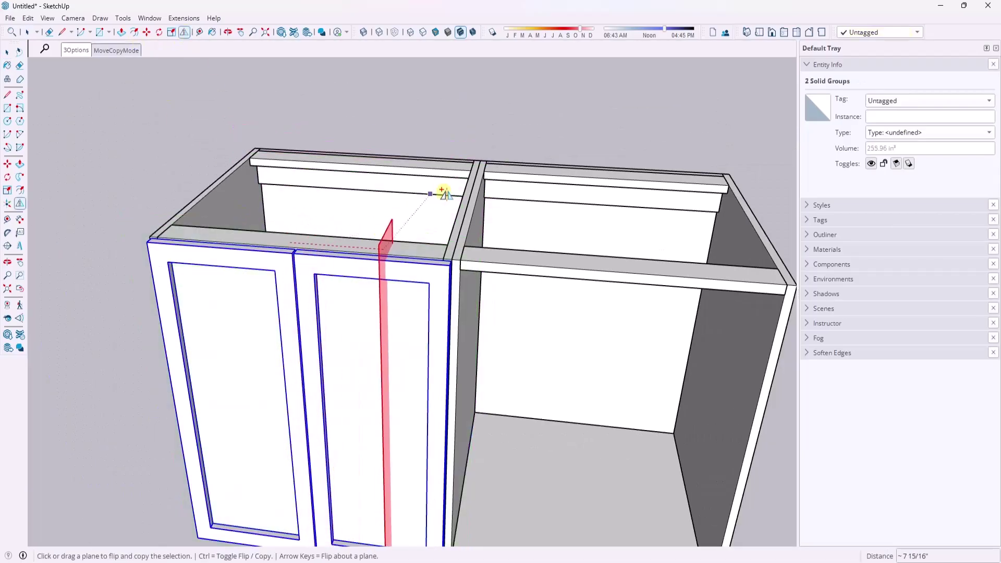
scroll(444, 193, up, 3)
scroll(475, 166, down, 8)
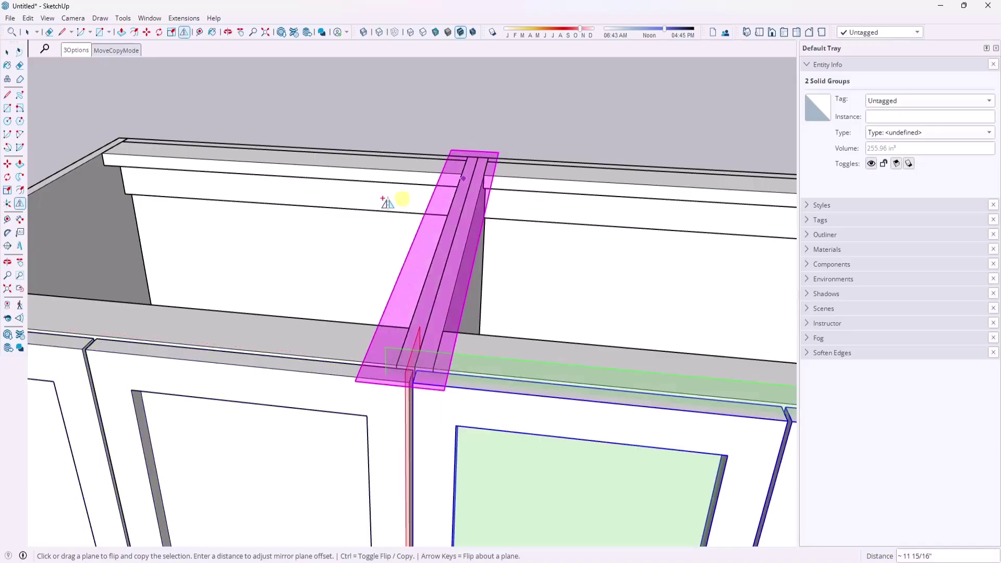
middle_drag(540, 215, 404, 316)
key(space)
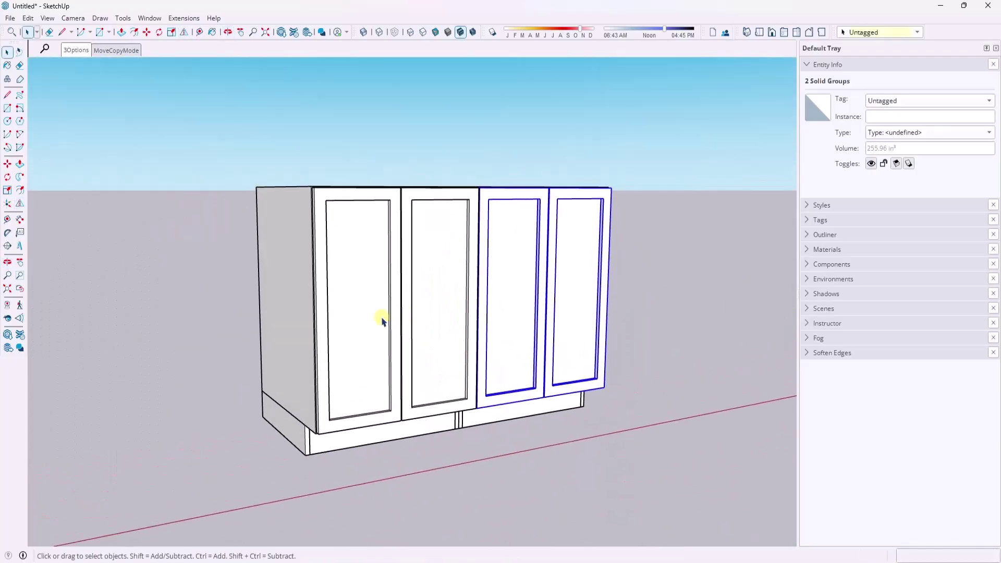
click(382, 320)
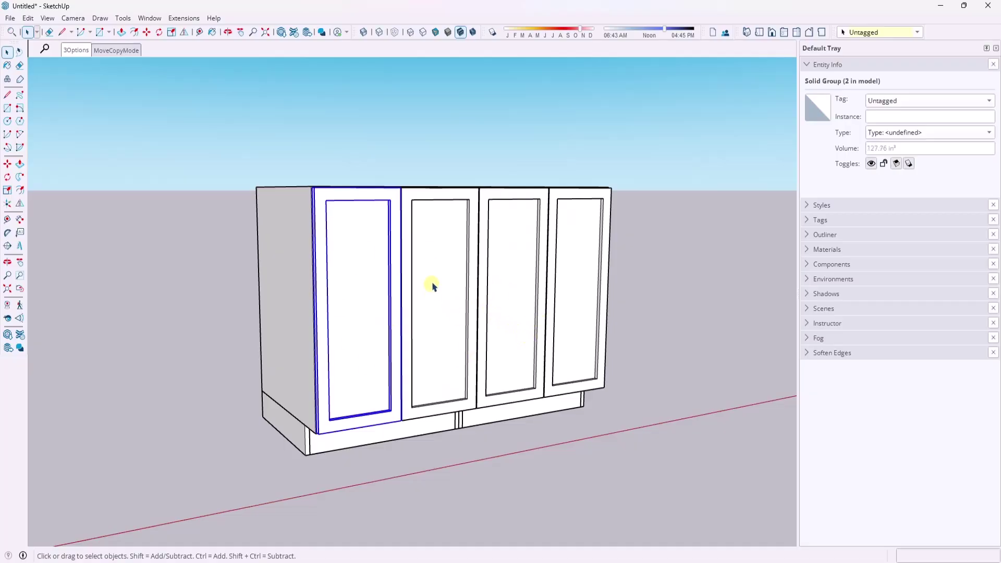
middle_drag(473, 233, 501, 372)
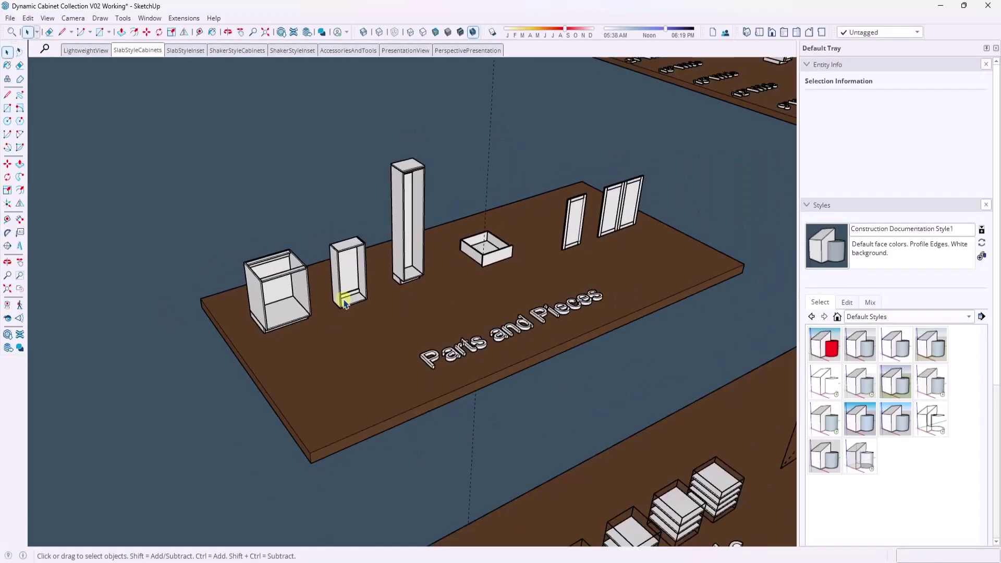
Step: Look over the dynamic cabinet collection, from the Parts and Pieces board to the 9" wide shaker inset cabinets
scroll(346, 298, down, 4)
scroll(651, 165, up, 6)
scroll(427, 262, up, 3)
middle_drag(412, 251, 368, 232)
scroll(367, 229, down, 4)
scroll(367, 230, down, 3)
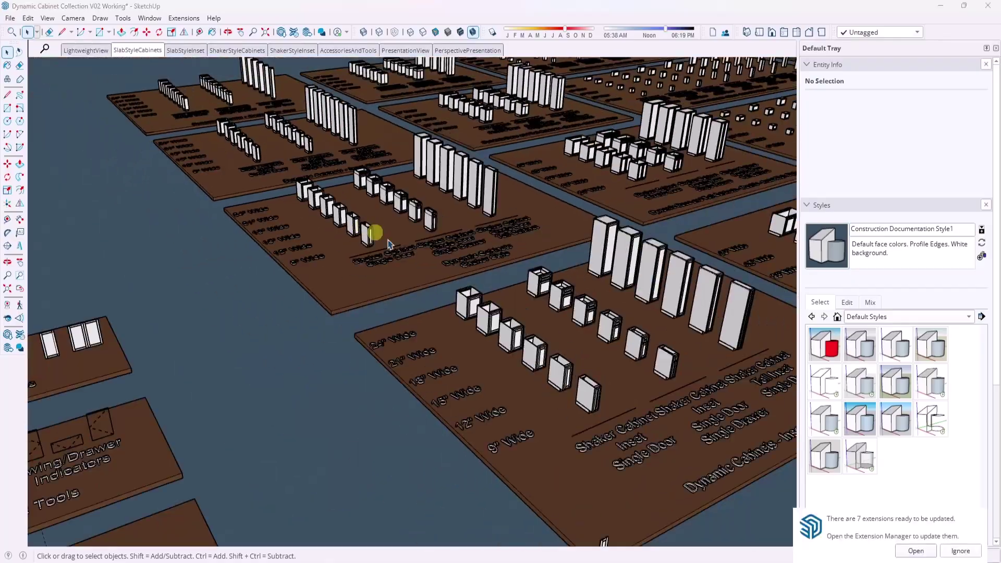
scroll(647, 441, up, 3)
scroll(550, 402, up, 2)
scroll(502, 342, down, 2)
scroll(502, 342, up, 5)
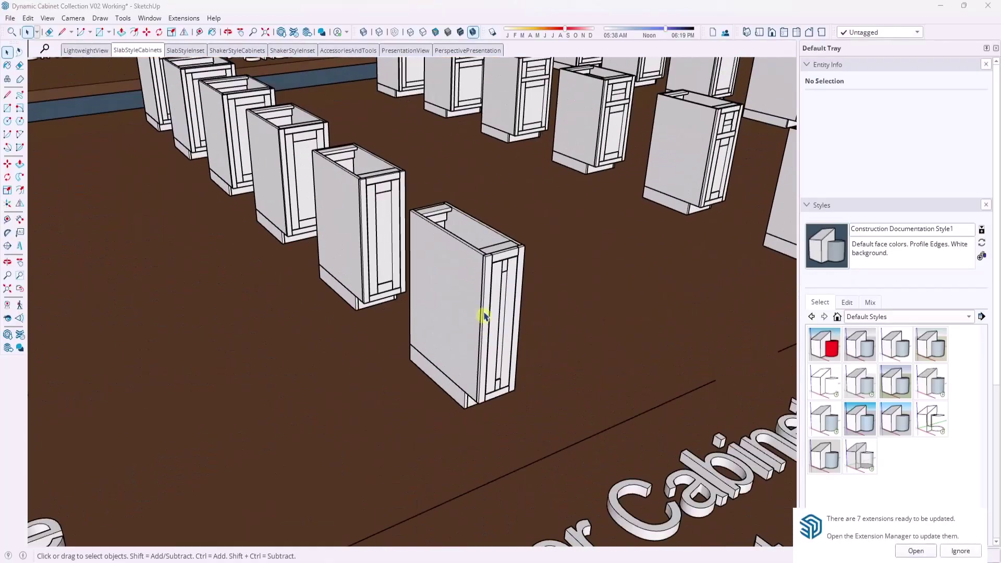
Step: Select the 9" wide shaker inset single-door base cabinet and show its scale grips
click(464, 300)
key(s)
drag(425, 340, 323, 368)
scroll(642, 320, down, 10)
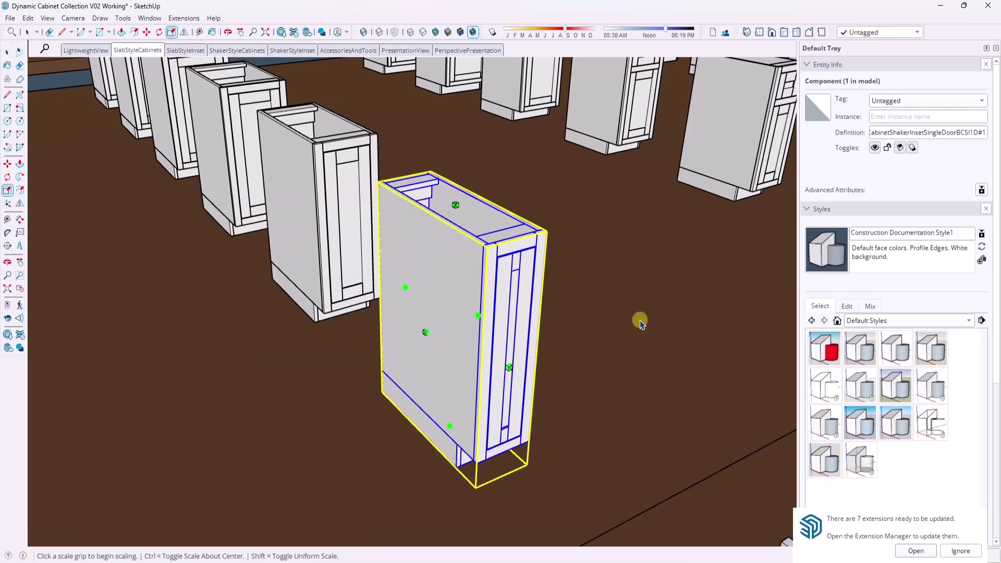
key(space)
Step: Select the base cabinet shell on the Parts and Pieces board and inspect it beside the other shells
scroll(230, 269, up, 5)
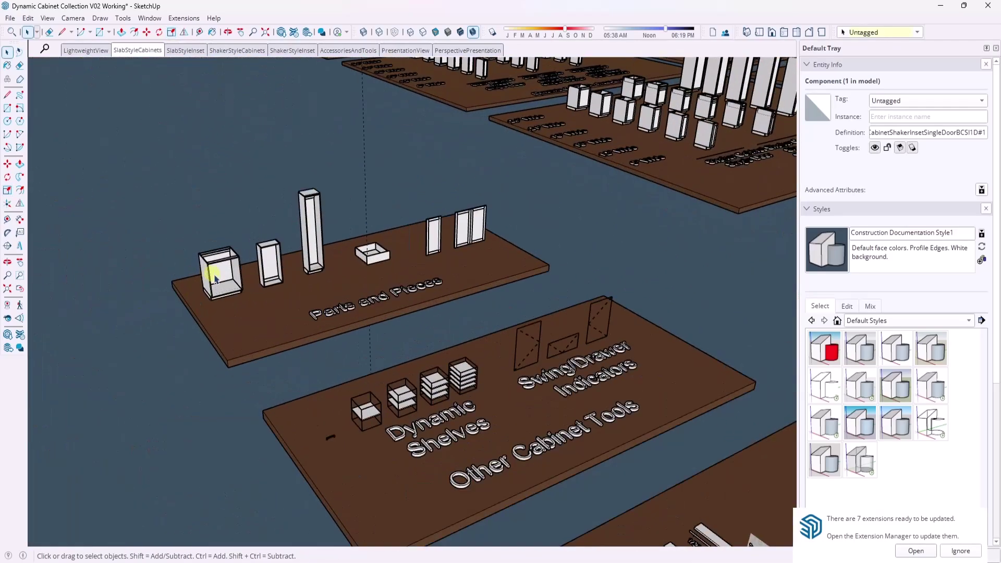
click(237, 267)
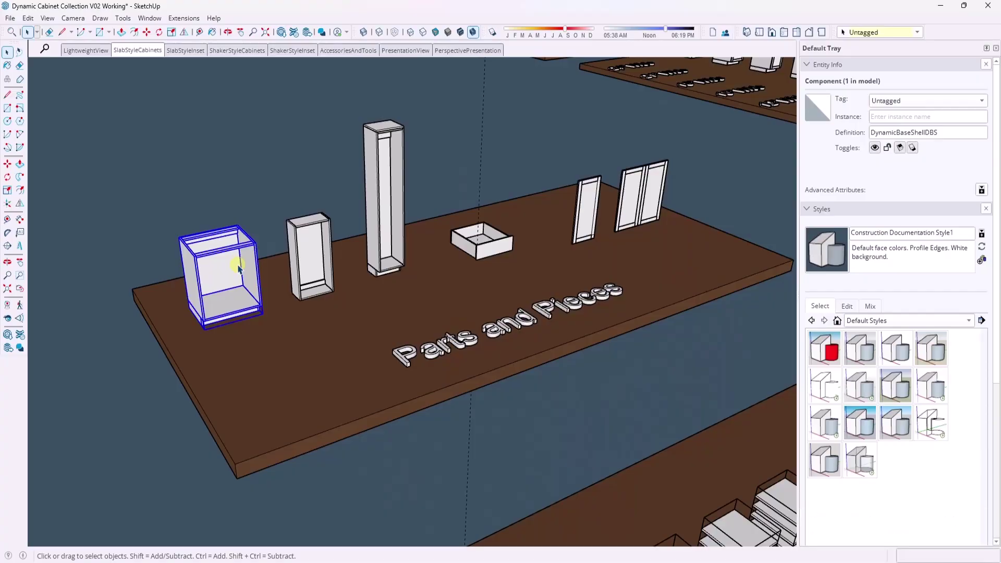
scroll(260, 250, down, 3)
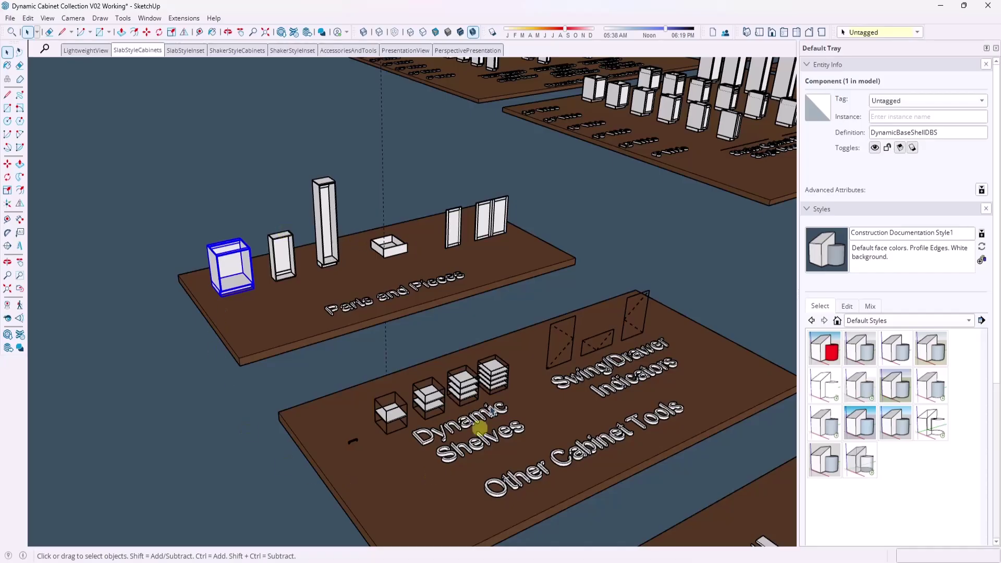
scroll(223, 257, up, 6)
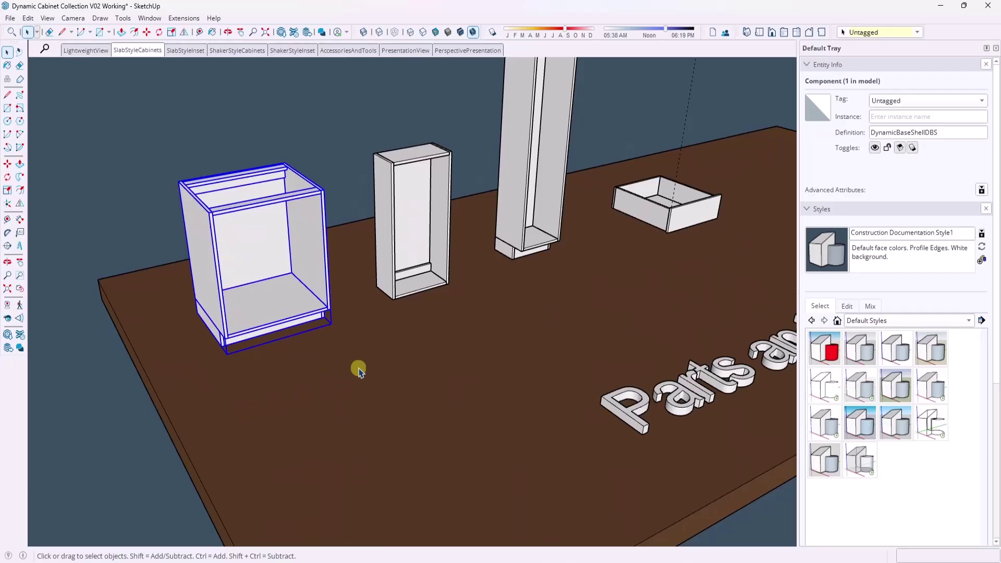
scroll(357, 372, down, 6)
Step: Copy the DynamicWallCabinetShellDWCS component from the collection into the untitled model, placing it at the base cabinet's back corner
click(371, 267)
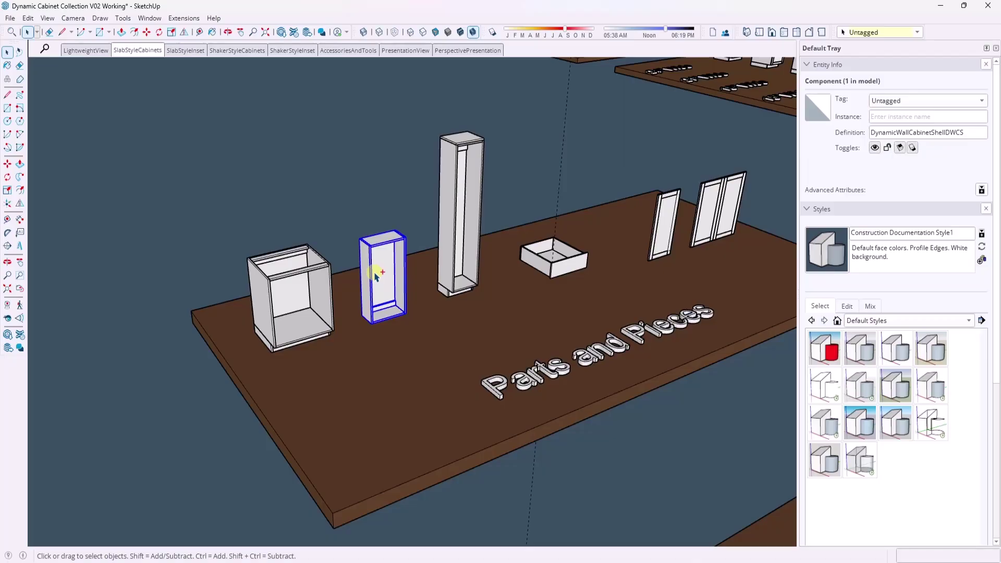
click(940, 6)
scroll(290, 275, down, 4)
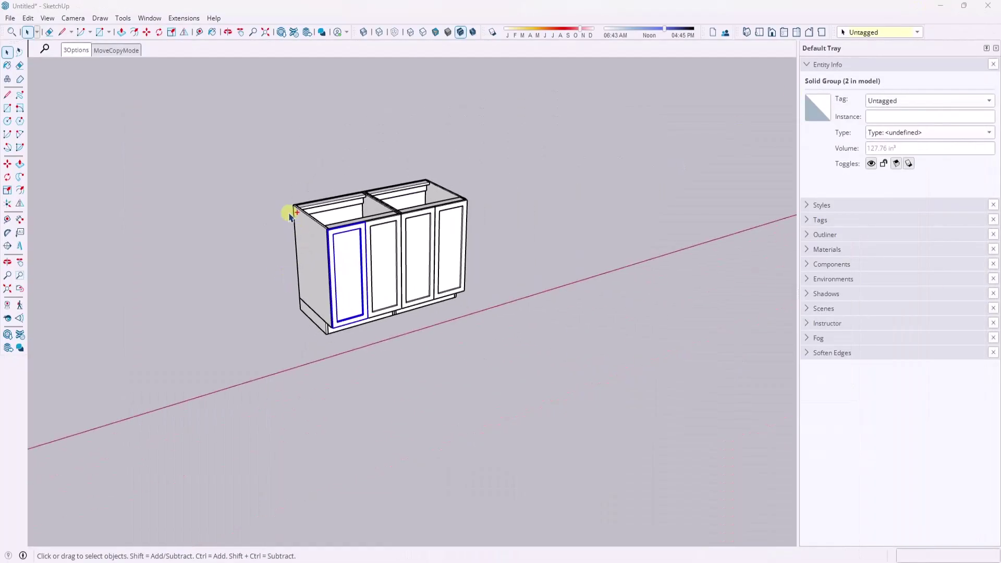
scroll(331, 313, down, 8)
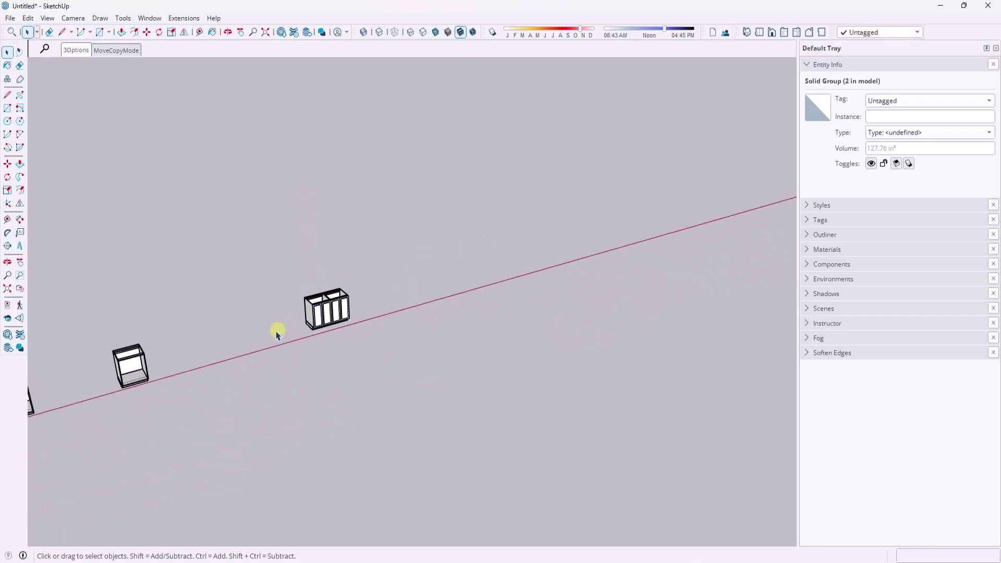
key(ctrl+v)
scroll(308, 295, up, 6)
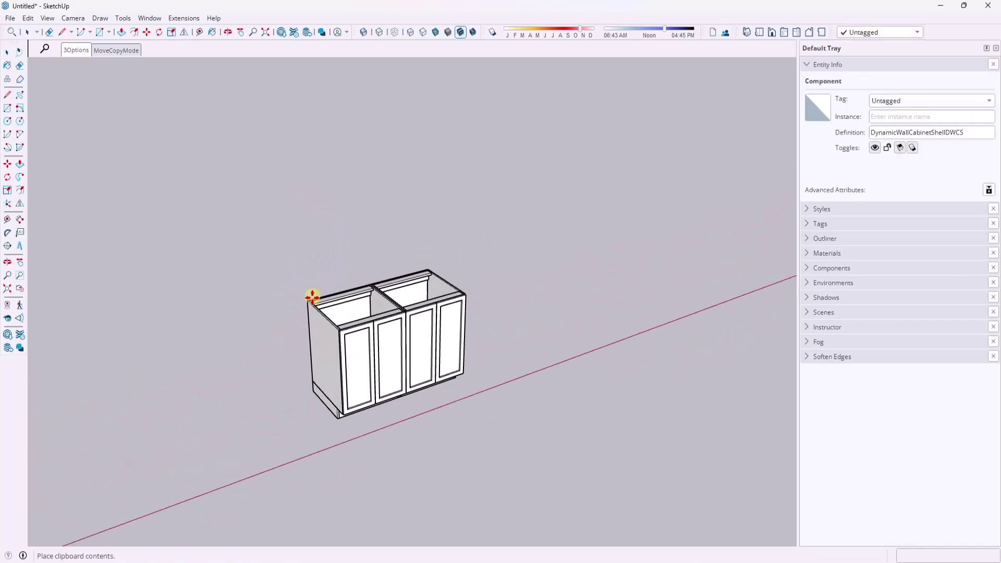
click(305, 295)
scroll(292, 288, up, 4)
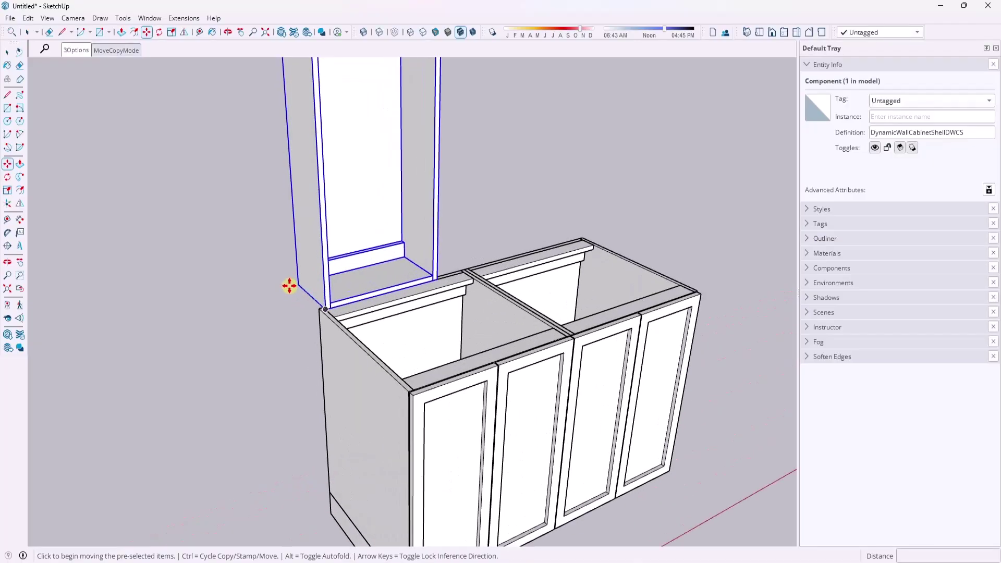
Step: Align the wall cabinet shell's back lower corner with the base cabinet's back corner and raise it 18"
click(292, 284)
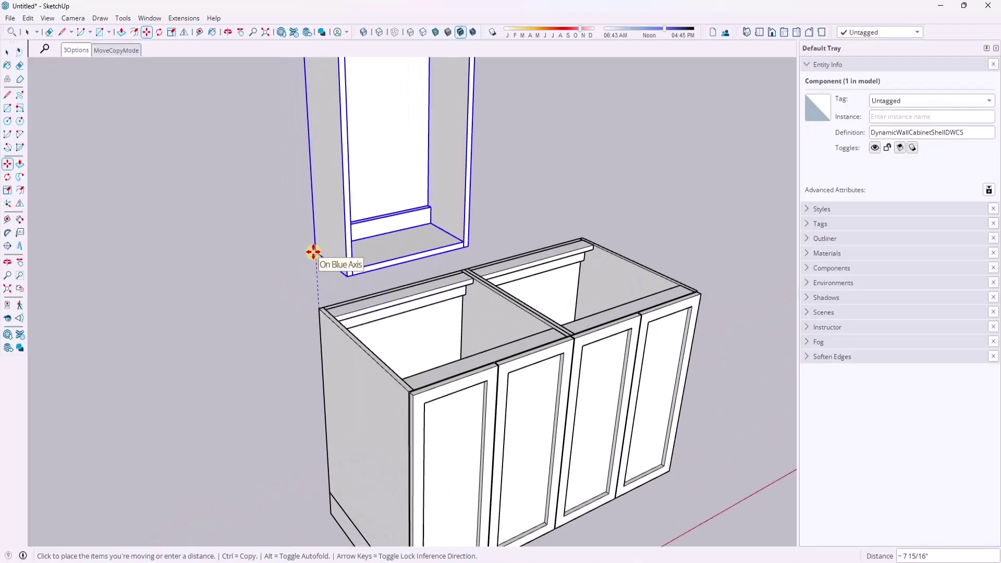
text(18)
key(Return)
key(space)
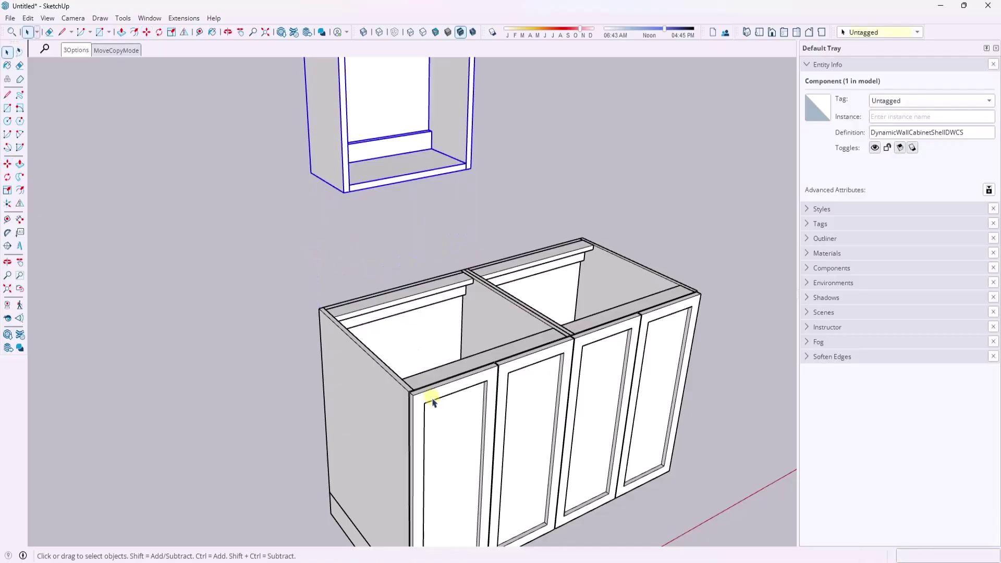
Step: Scale the wall cabinet shell's width to line up with the right side panel of the first base cabinet
scroll(407, 394, down, 3)
middle_drag(348, 357, 412, 313)
key(s)
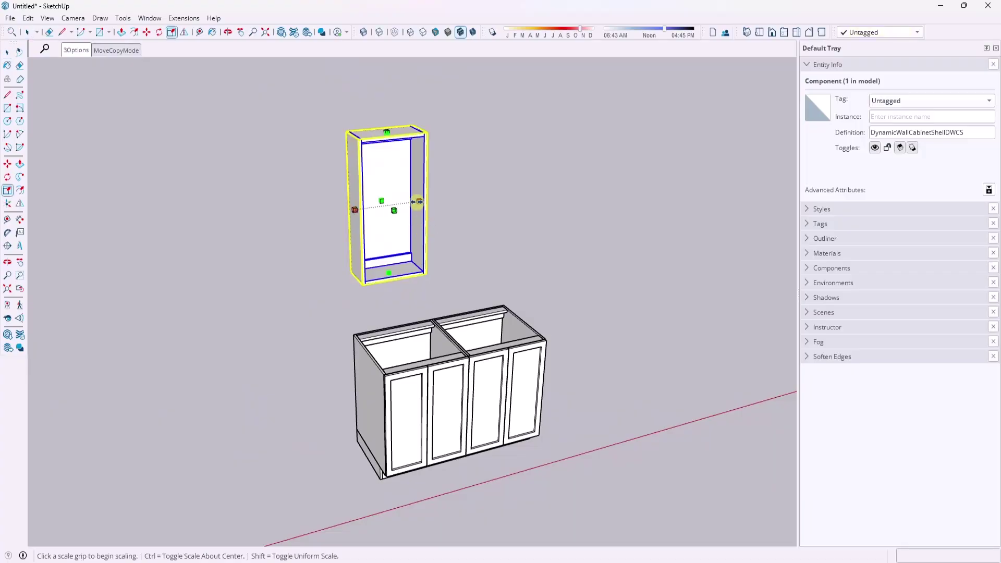
click(425, 204)
scroll(447, 342, up, 3)
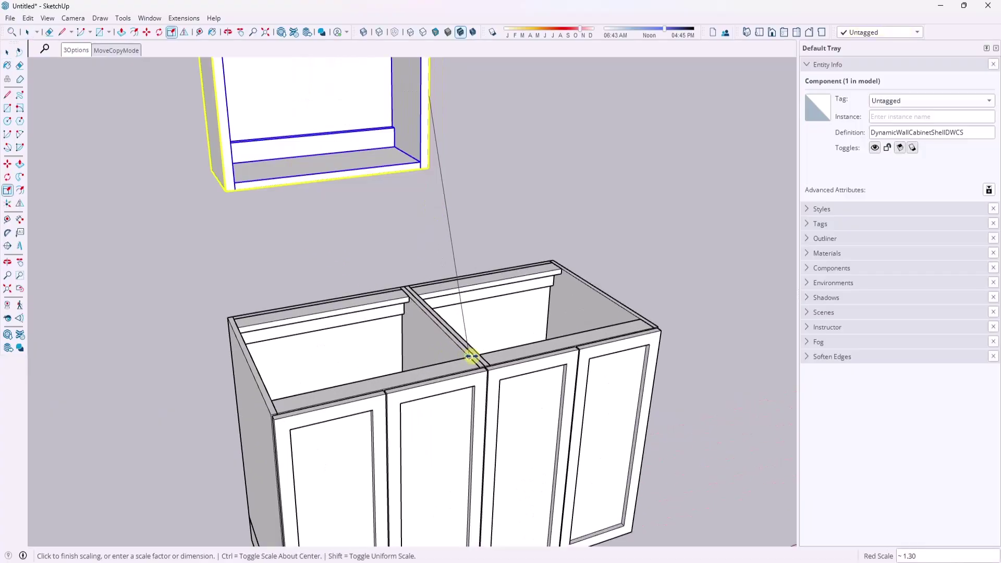
scroll(480, 361, up, 2)
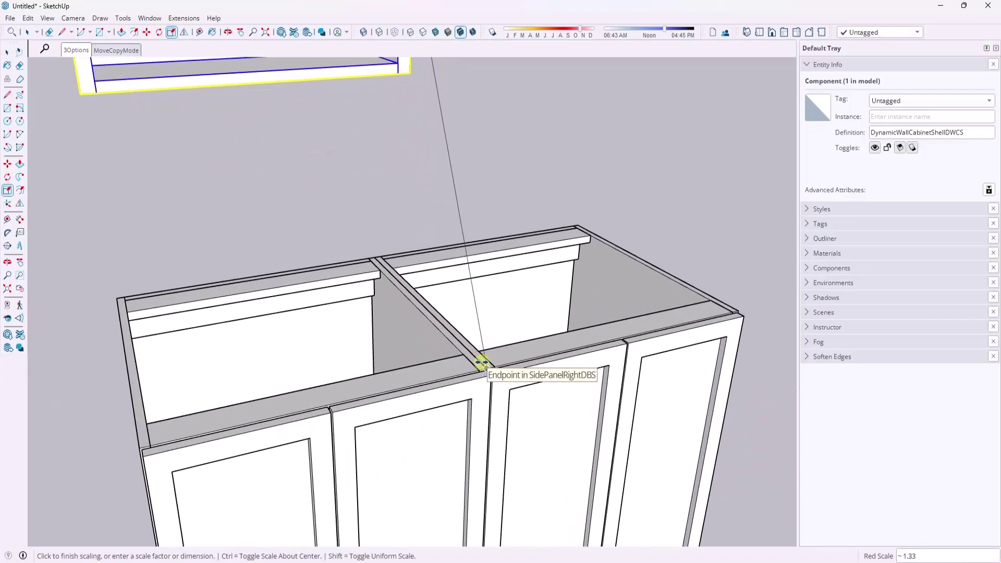
click(481, 361)
key(space)
scroll(445, 342, down, 5)
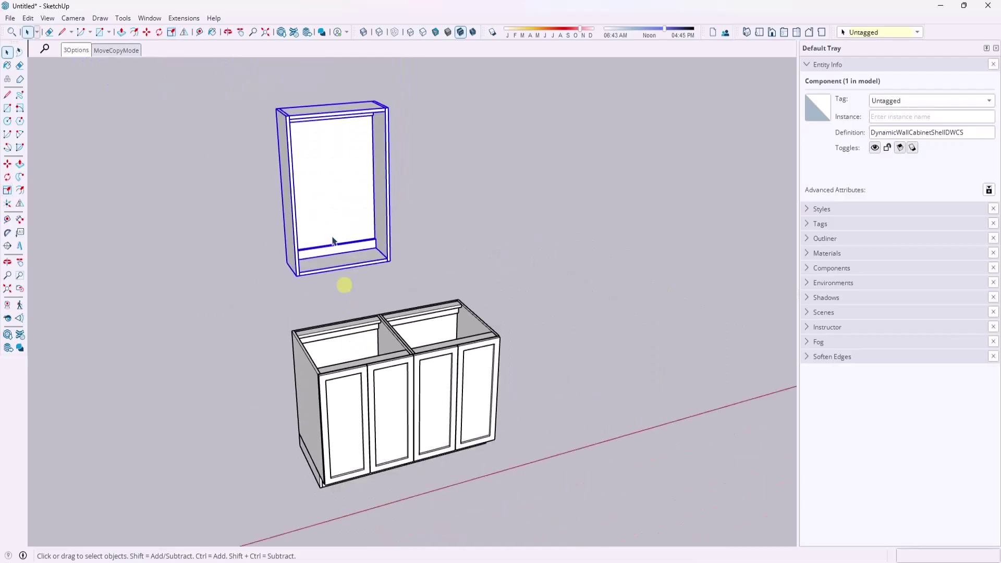
Step: Mirror a copy of the wall cabinet shell about its right side to form a second adjoining shell
click(184, 32)
scroll(367, 108, up, 2)
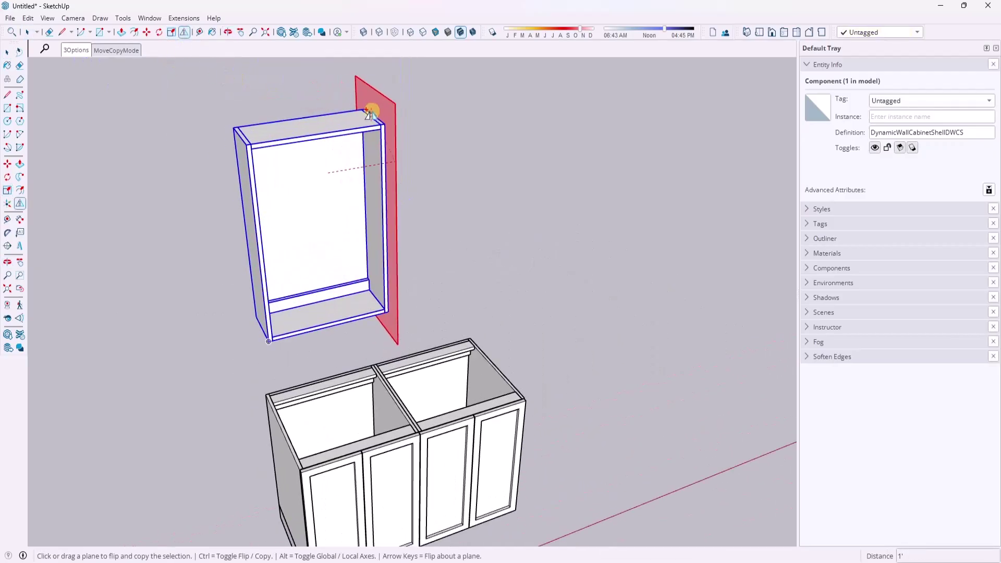
click(369, 113)
middle_drag(403, 264, 473, 180)
key(space)
Step: Copy the leftmost base cabinet door onto the front lower left corner of the first wall cabinet
click(356, 435)
middle_drag(353, 436, 504, 412)
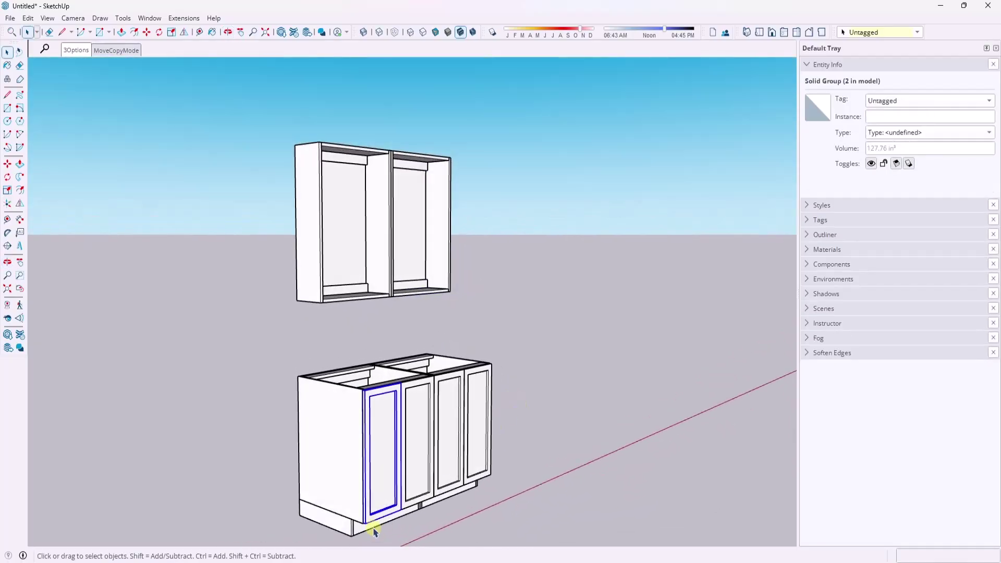
scroll(374, 530, up, 5)
key(m)
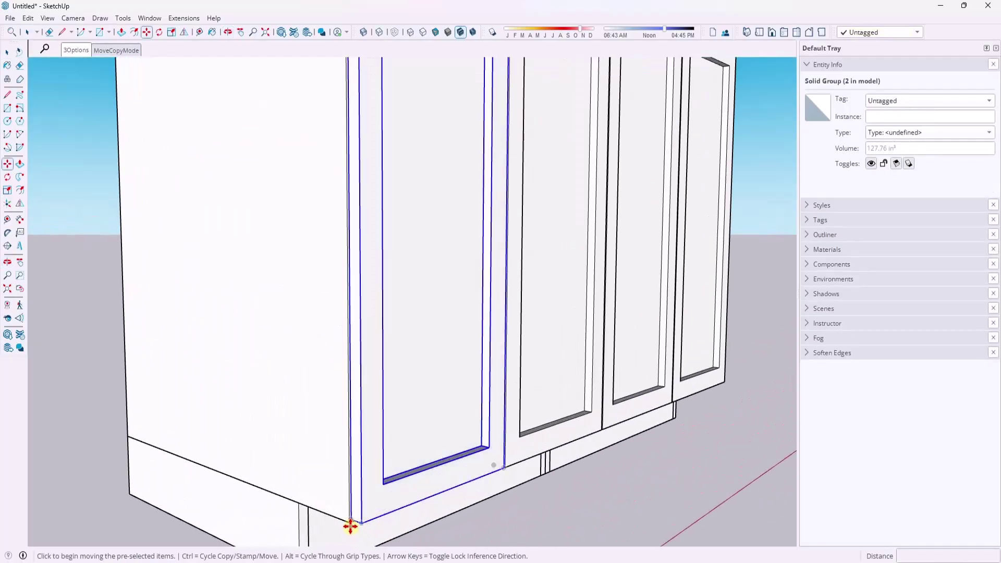
key(ctrl)
click(349, 525)
scroll(339, 503, down, 7)
middle_drag(312, 272, 386, 461)
scroll(395, 468, up, 1)
scroll(349, 467, up, 4)
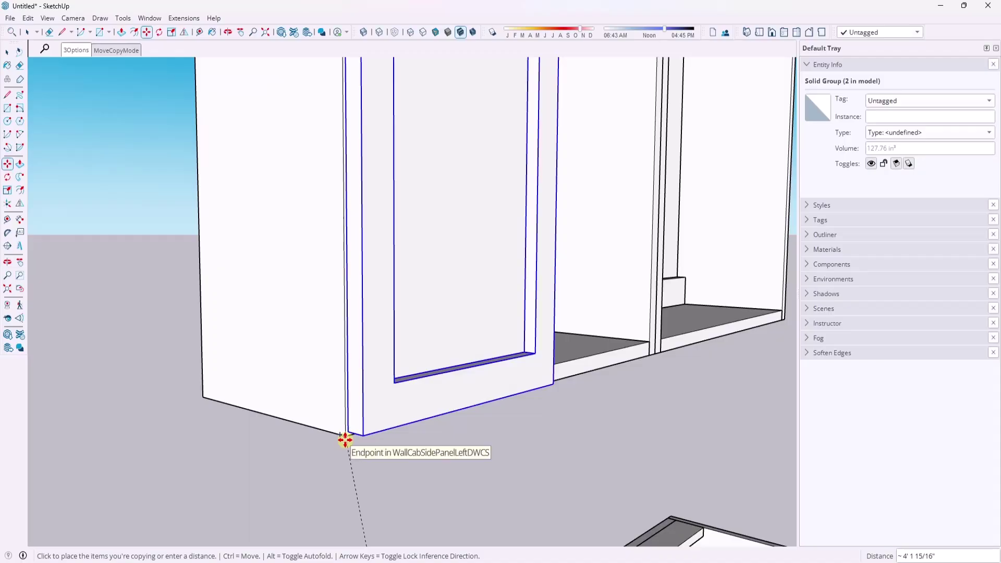
click(345, 438)
Step: Open the copied wall cabinet door group for editing and select the geometry of its upper end
scroll(346, 439, down, 6)
middle_drag(436, 468, 398, 427)
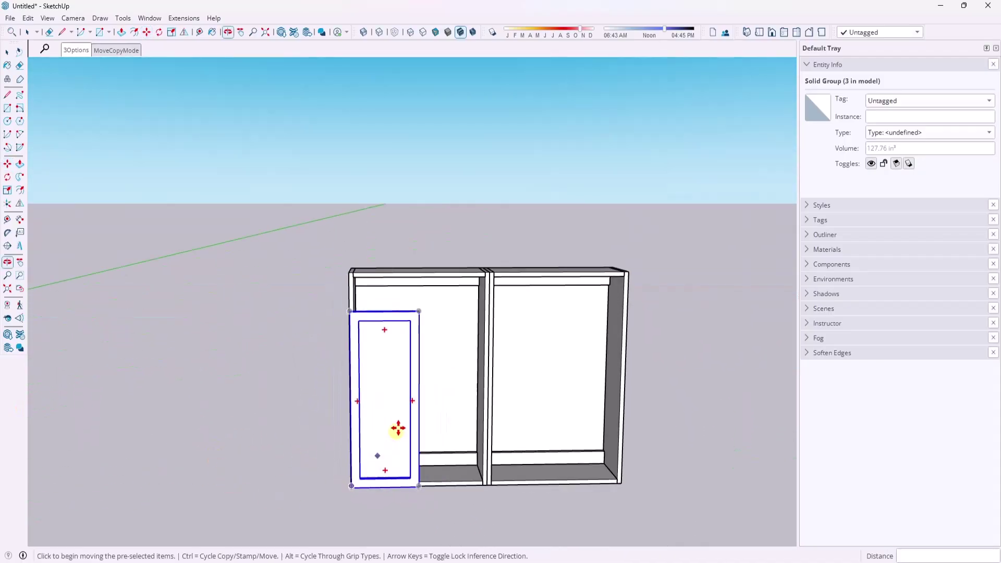
scroll(367, 391, up, 2)
middle_drag(367, 392, 354, 365)
key(space)
double_click(378, 353)
drag(313, 243, 477, 332)
Step: Try to stretch the door's upper end to the wall cabinet's top corner, and undo the move
key(m)
scroll(349, 287, up, 5)
middle_drag(350, 287, 438, 329)
click(381, 321)
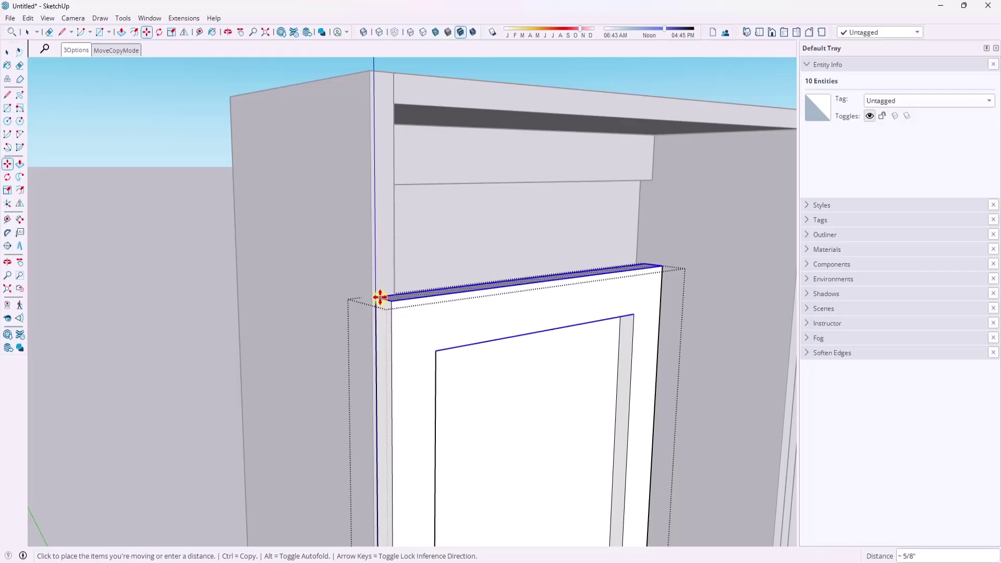
scroll(380, 295, down, 3)
click(377, 155)
scroll(378, 154, up, 4)
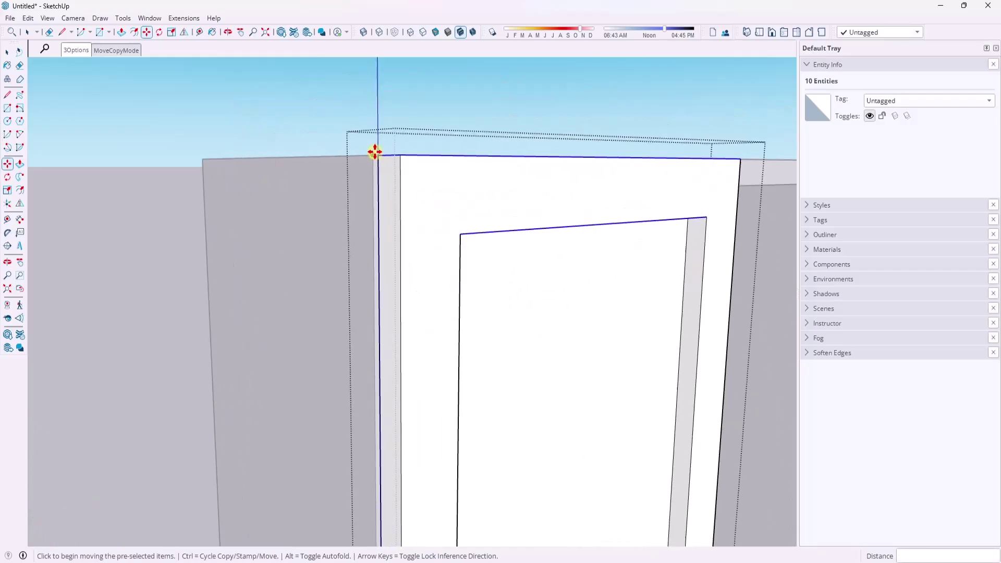
scroll(448, 250, down, 5)
key(ctrl+z)
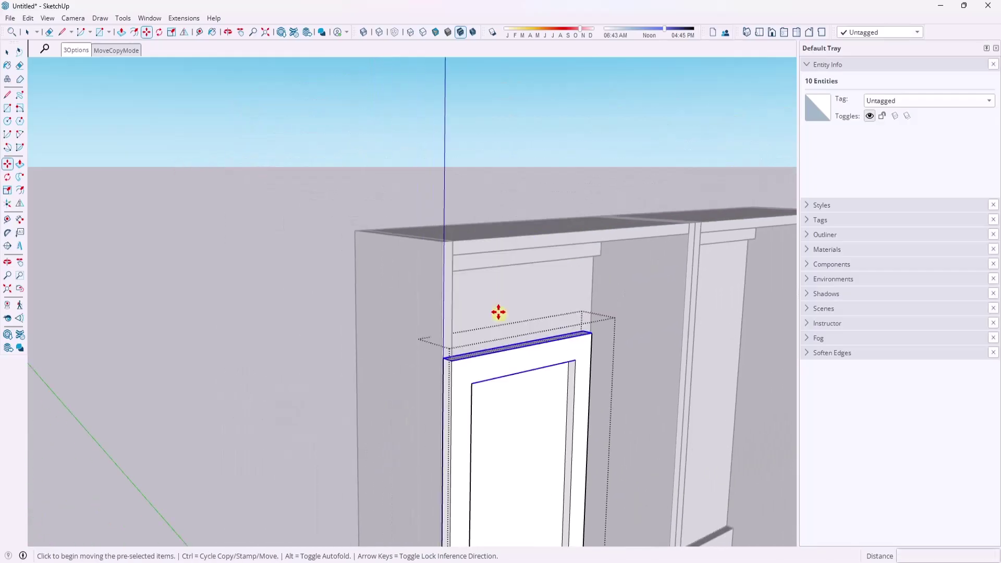
Step: Reselect the door's upper end and stretch it up along the blue axis to just below the wall cabinet's top edge
middle_drag(489, 290, 455, 208)
key(space)
drag(368, 265, 763, 442)
middle_drag(479, 332, 487, 372)
key(m)
scroll(461, 377, up, 4)
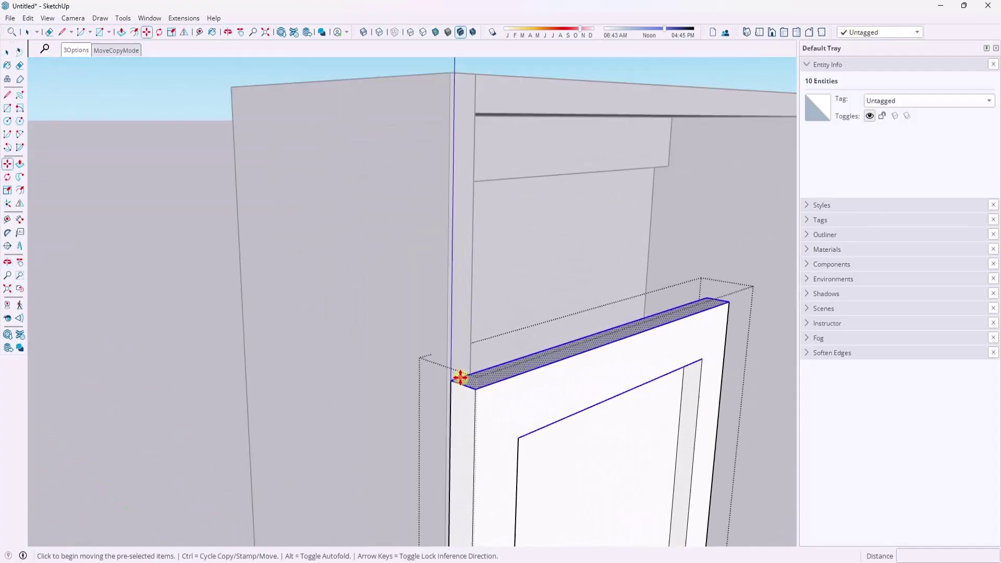
click(451, 382)
scroll(449, 353, down, 3)
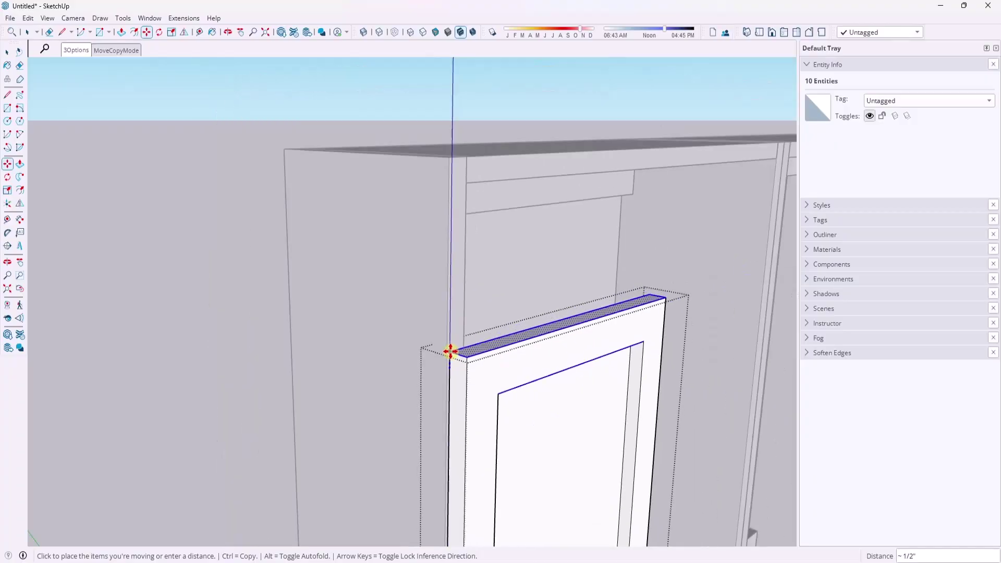
scroll(449, 220, up, 2)
scroll(452, 217, up, 3)
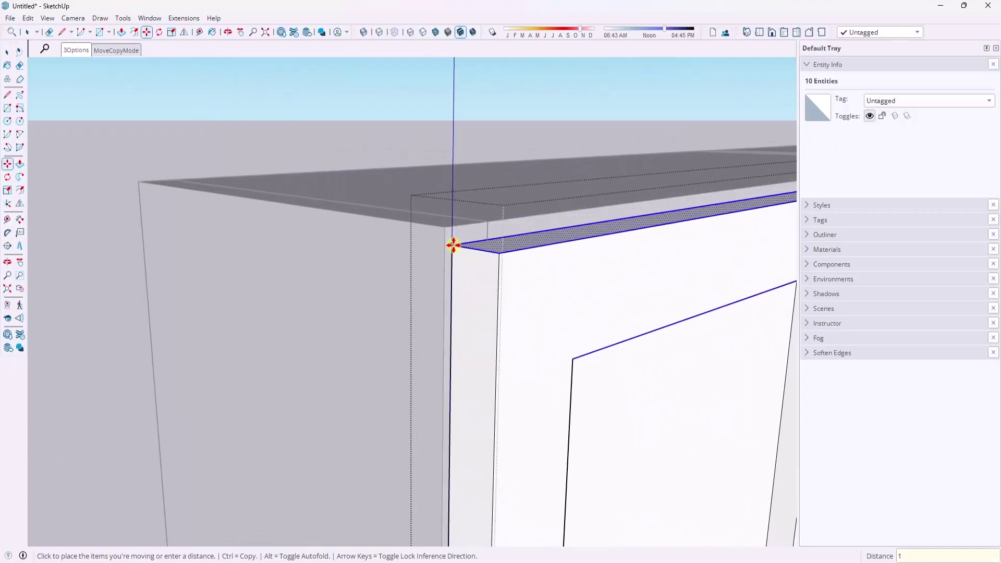
click(453, 245)
key(space)
scroll(299, 243, down, 8)
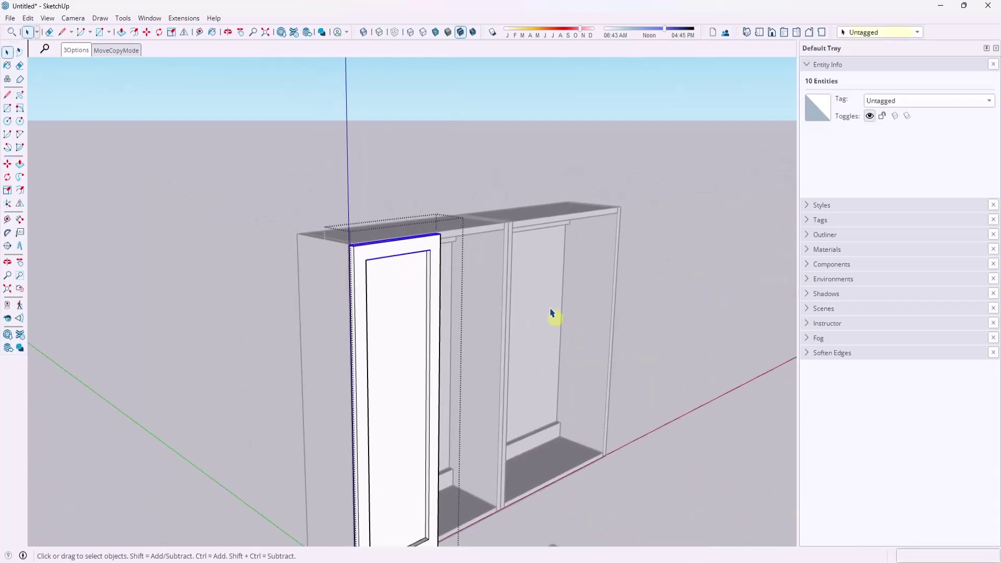
Step: Finish editing the stretched door group and select the whole wall cabinet door
click(548, 282)
middle_drag(549, 281, 460, 228)
scroll(460, 232, down, 3)
middle_drag(523, 452, 456, 440)
key(space)
mouse_move(420, 380)
middle_down()
mouse_move(421, 409)
mouse_move(417, 391)
middle_up()
click(418, 391)
click(182, 33)
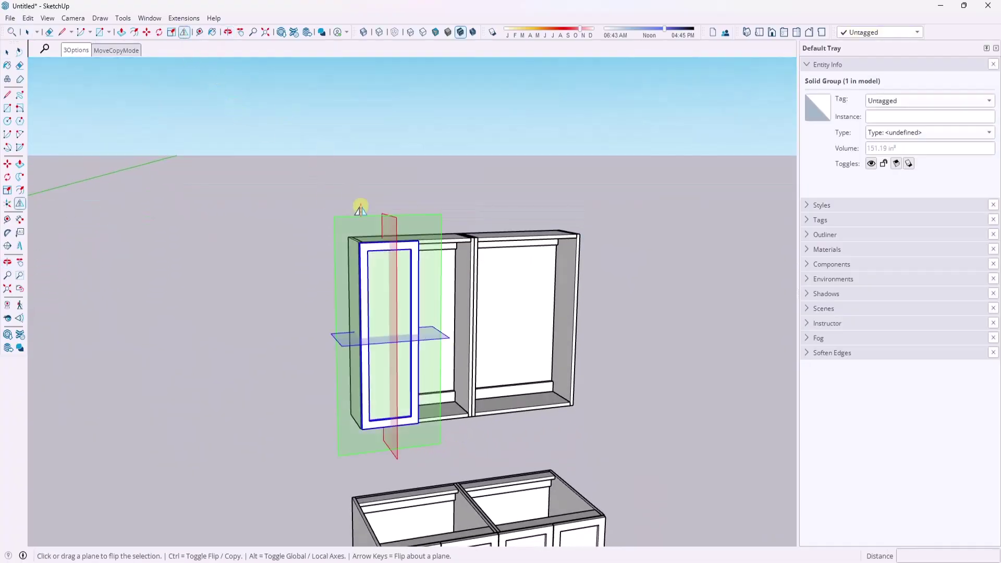
middle_drag(360, 207, 383, 218)
scroll(382, 218, up, 2)
key(ctrl)
drag(385, 227, 406, 222)
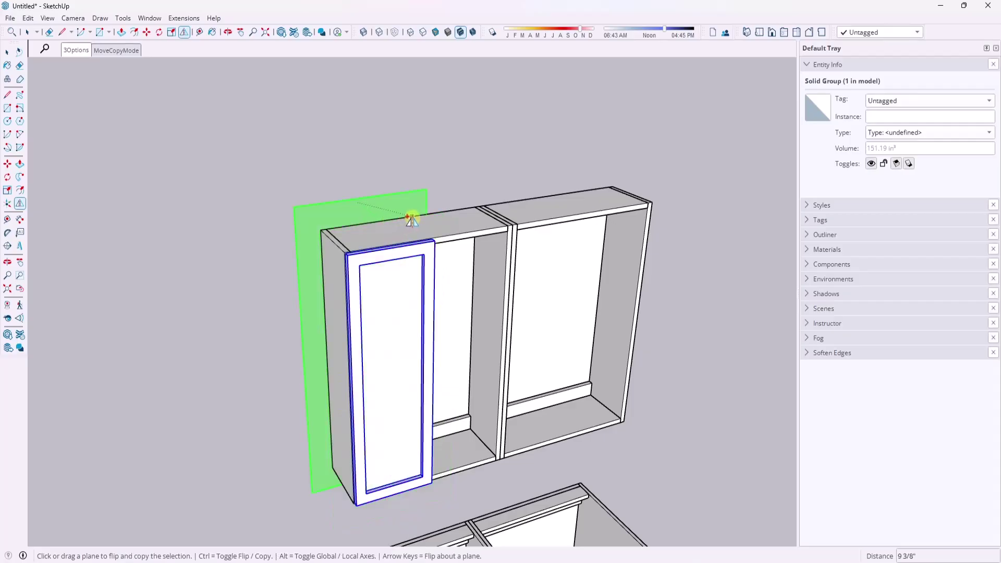
key(space)
Step: Mirror a copy of the wall cabinet door along the red axis to form a pair, and select both doors
click(184, 31)
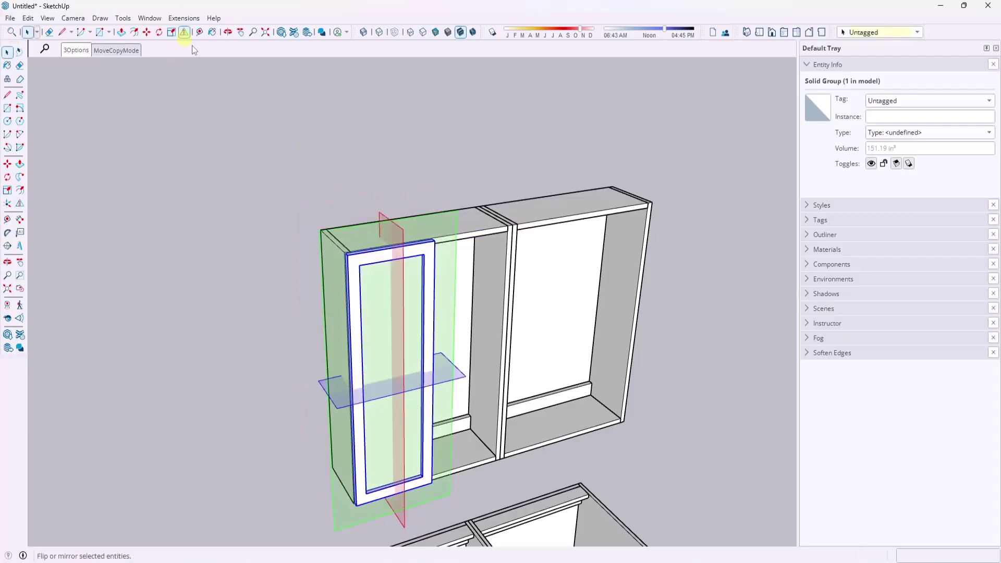
drag(392, 223, 404, 224)
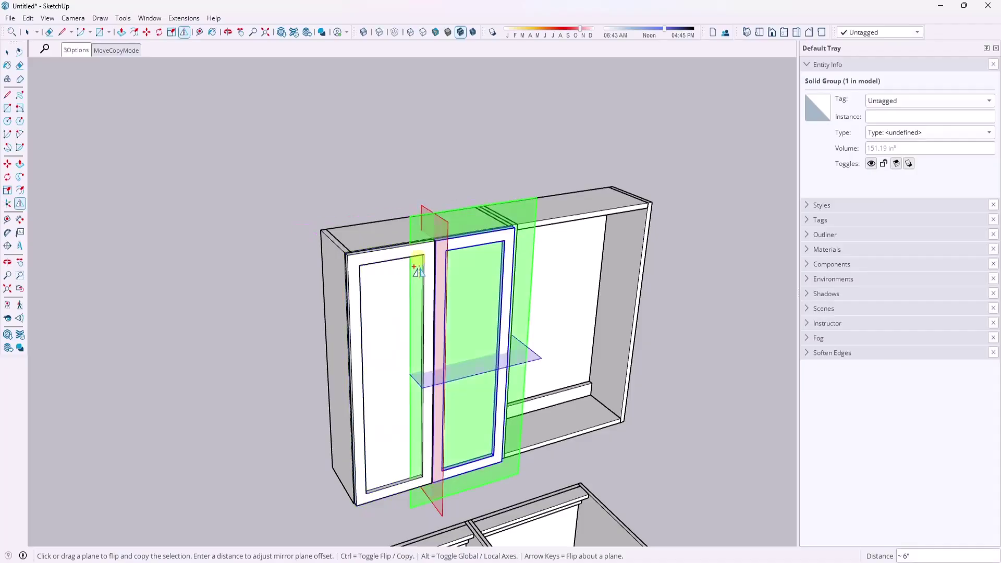
key(space)
shift+click(424, 279)
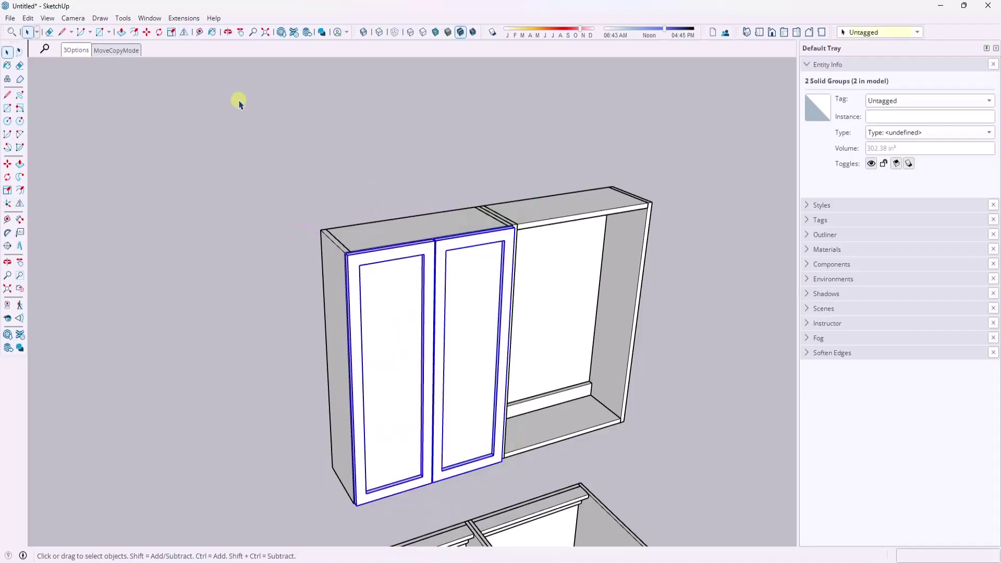
click(184, 32)
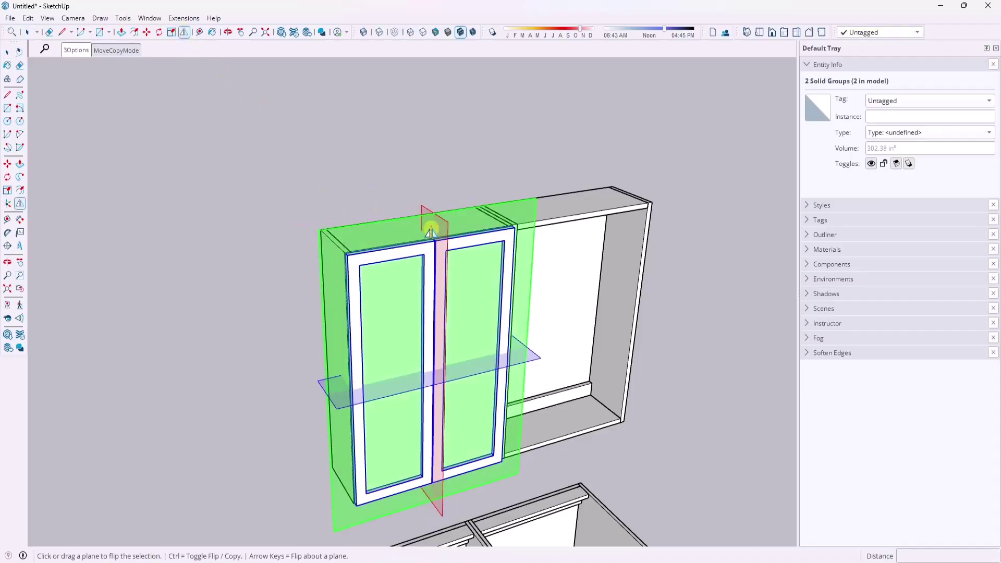
key(ctrl)
drag(431, 230, 485, 208)
key(space)
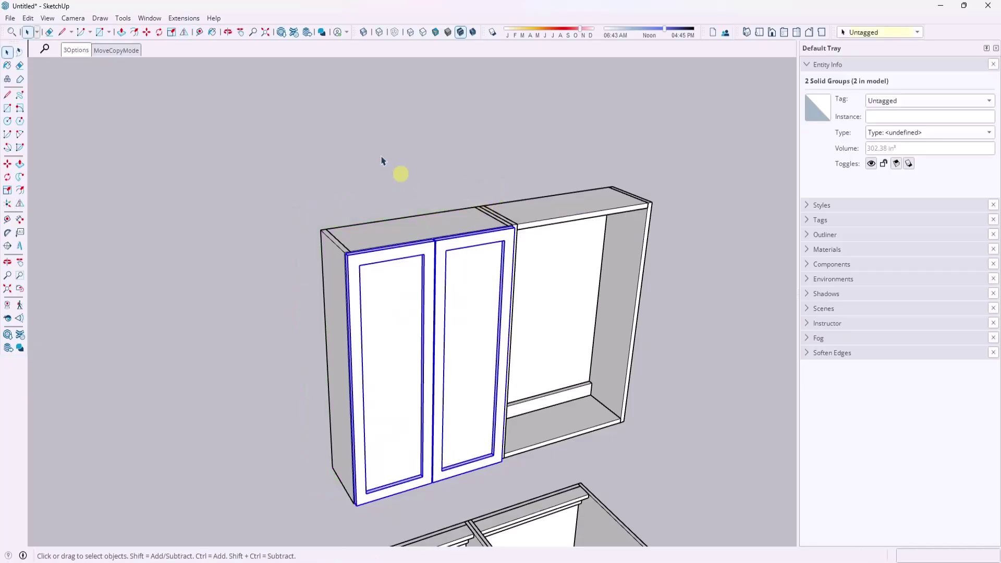
Step: Mirror a copy of both doors about the joint between the wall cabinets onto the second wall cabinet
click(184, 32)
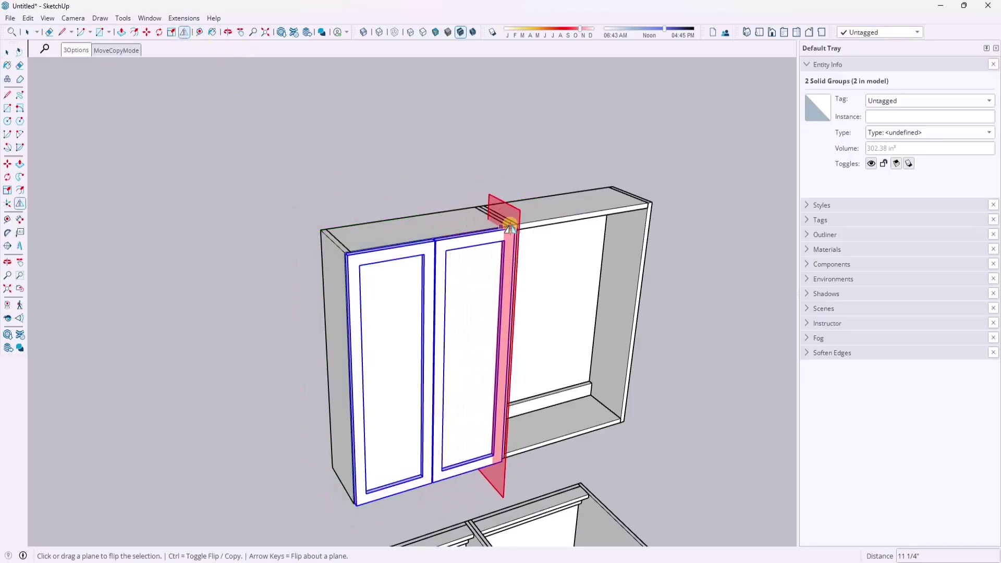
key(ctrl)
scroll(511, 228, up, 2)
scroll(514, 229, up, 2)
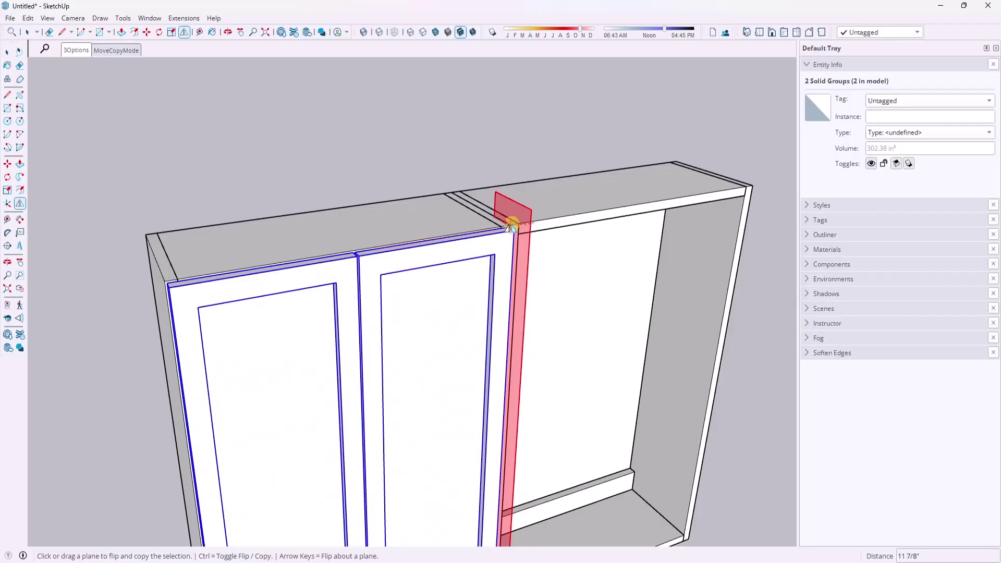
click(512, 225)
scroll(438, 261, down, 5)
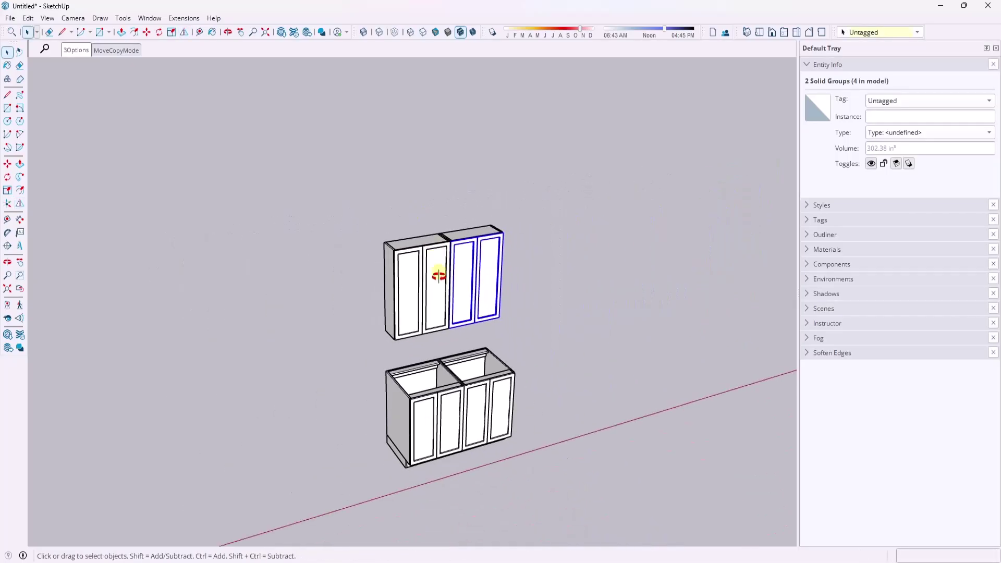
middle_drag(439, 275, 493, 338)
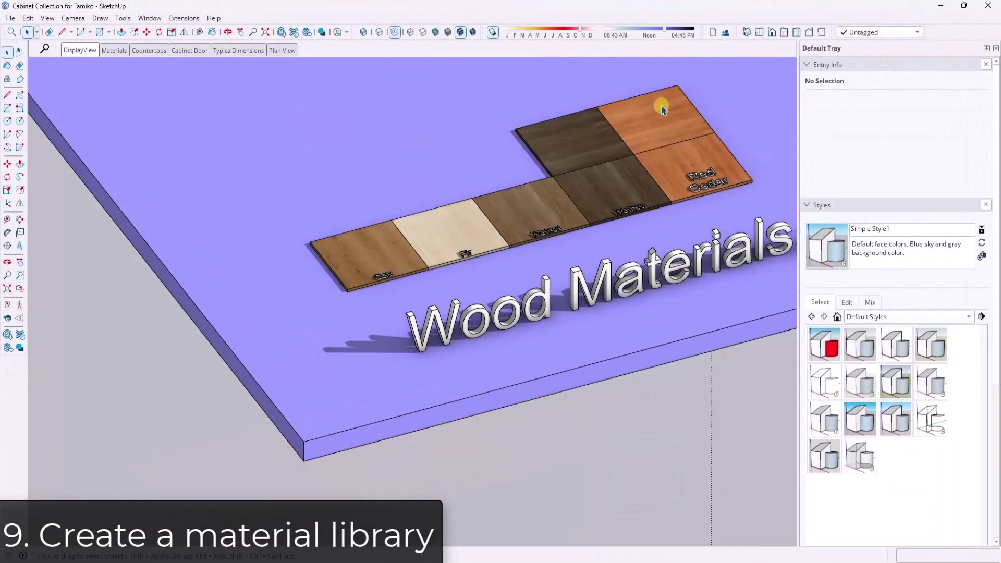
Step: Switch to the Cabinet Collection model and select the Oak sample on the Wood Materials board
scroll(663, 109, up, 3)
middle_drag(570, 193, 587, 202)
click(313, 314)
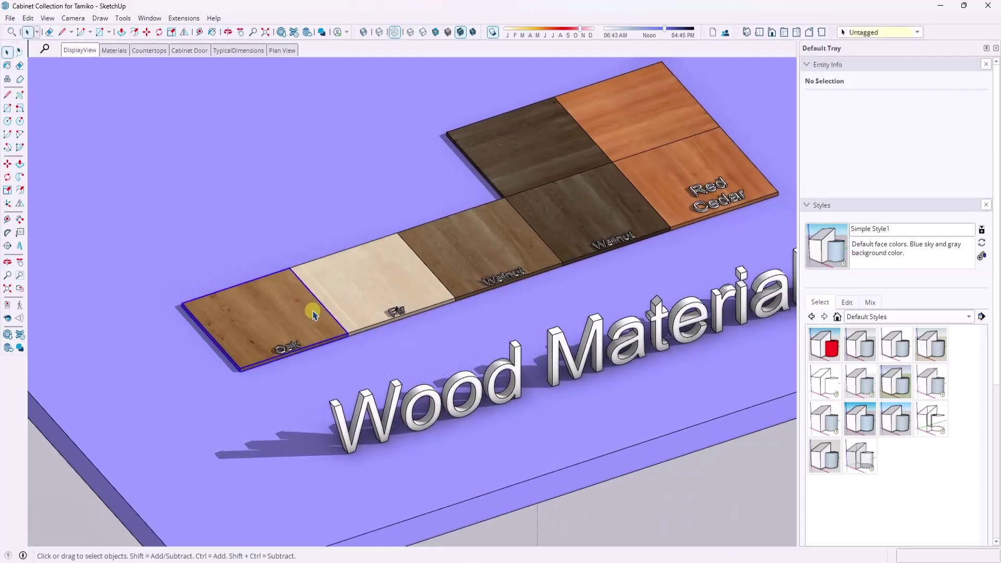
click(309, 319)
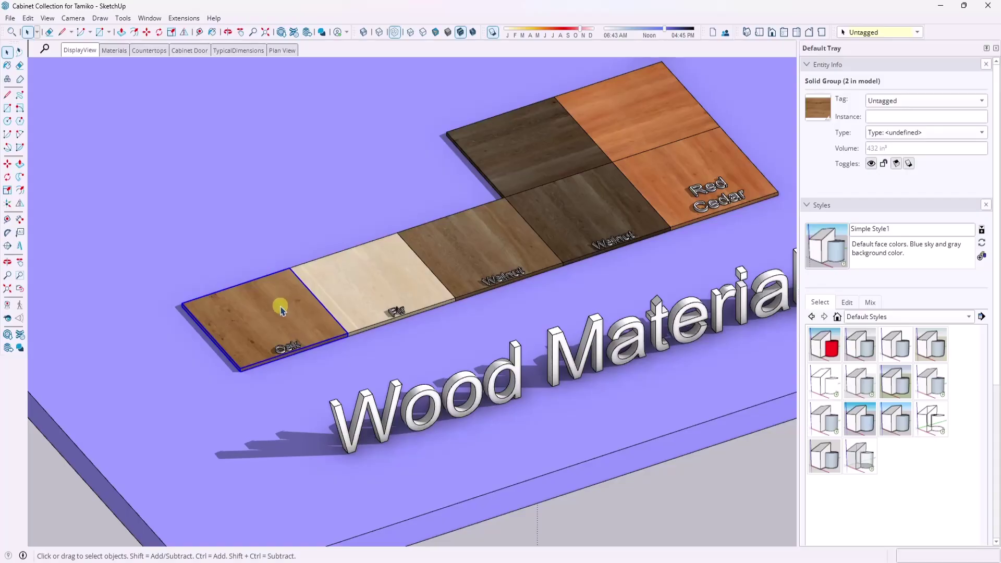
middle_drag(275, 370, 305, 335)
scroll(305, 335, up, 1)
scroll(301, 334, down, 2)
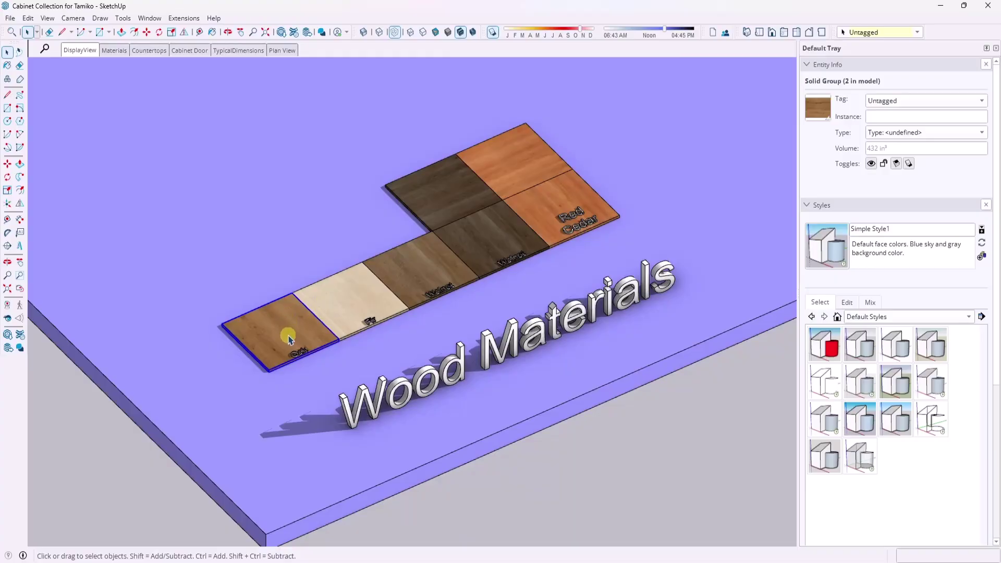
Step: Paste the Oak sample into the untitled model on the ground in front of the base cabinets
click(941, 6)
key(ctrl+v)
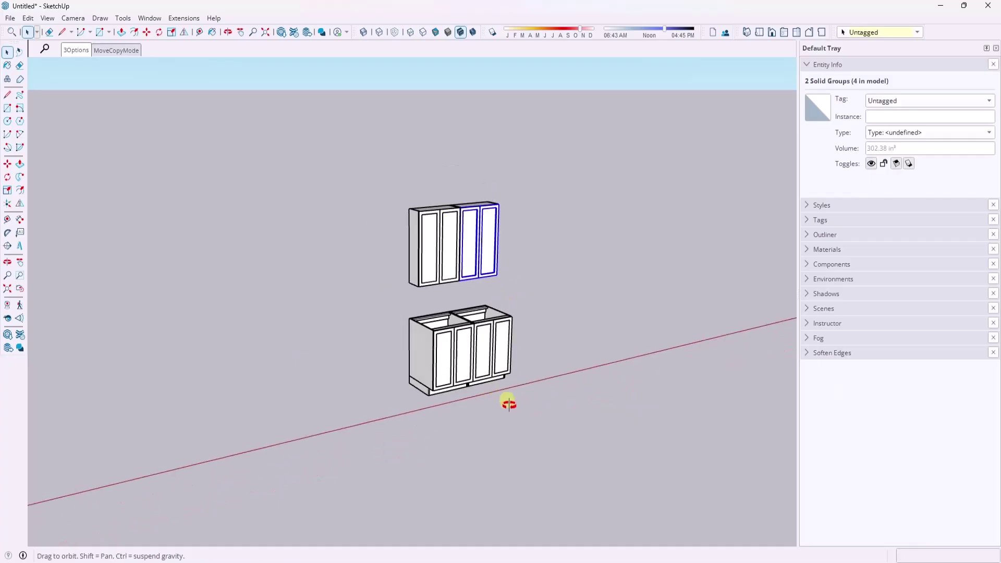
click(493, 437)
scroll(502, 430, up, 3)
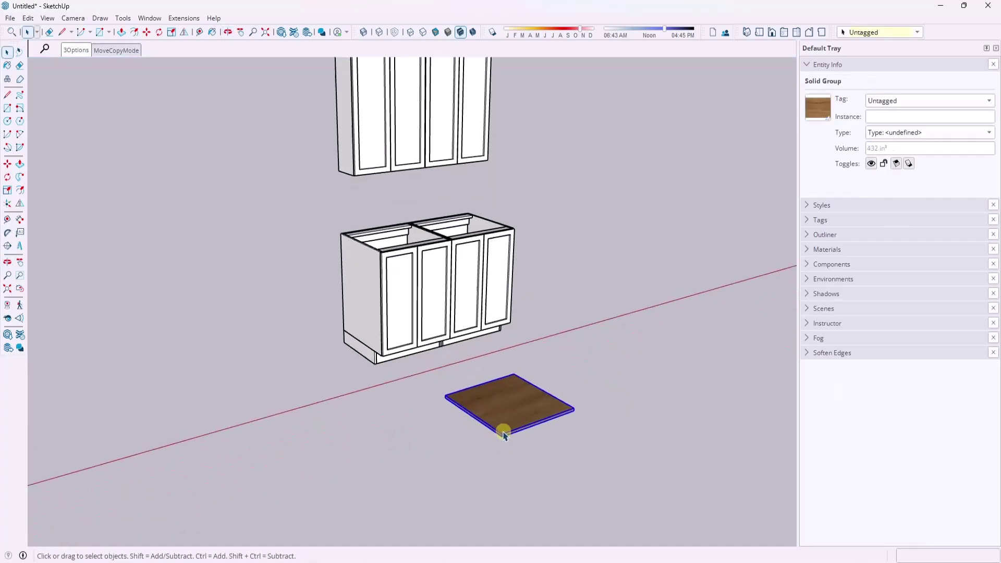
mouse_move(503, 430)
middle_down()
mouse_move(525, 385)
mouse_move(520, 444)
mouse_move(513, 439)
middle_up()
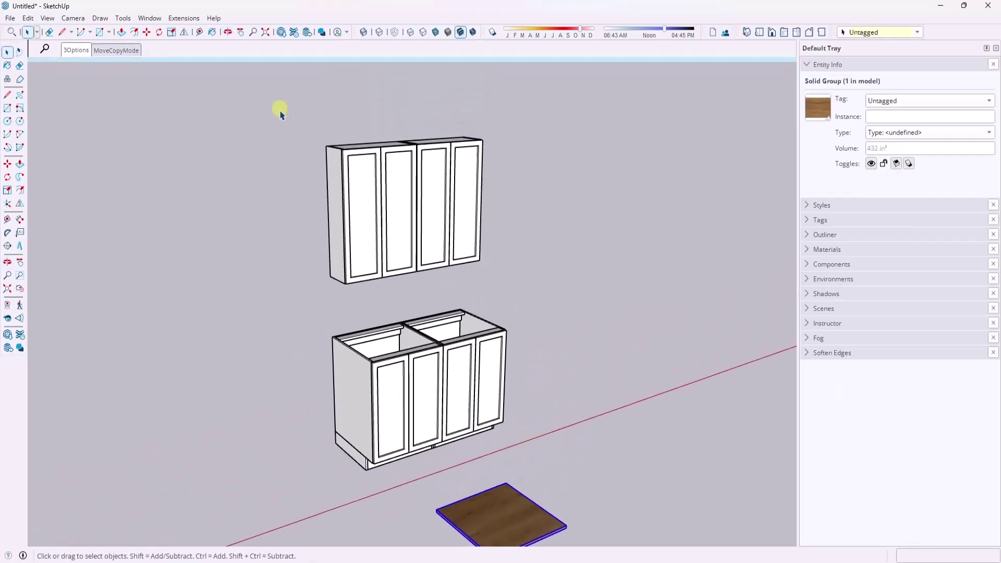
Step: Select all the base and wall cabinets with their doors and make them one group, leaving out the Oak sample
drag(280, 113, 588, 483)
drag(264, 85, 577, 510)
right_click(447, 118)
click(479, 237)
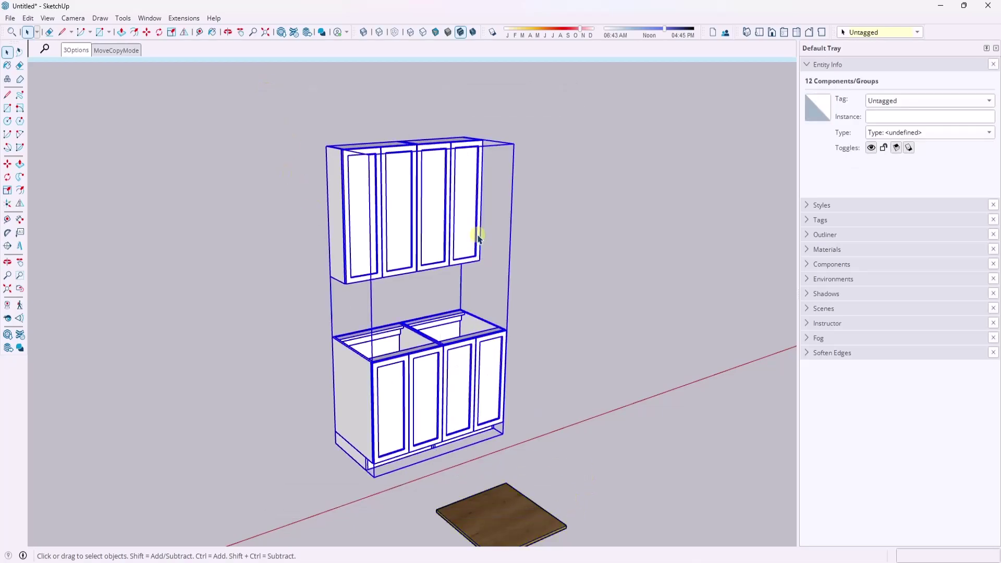
Step: Sample the Oak material from the pasted sample board and paint the whole cabinet group with it
click(810, 250)
click(969, 386)
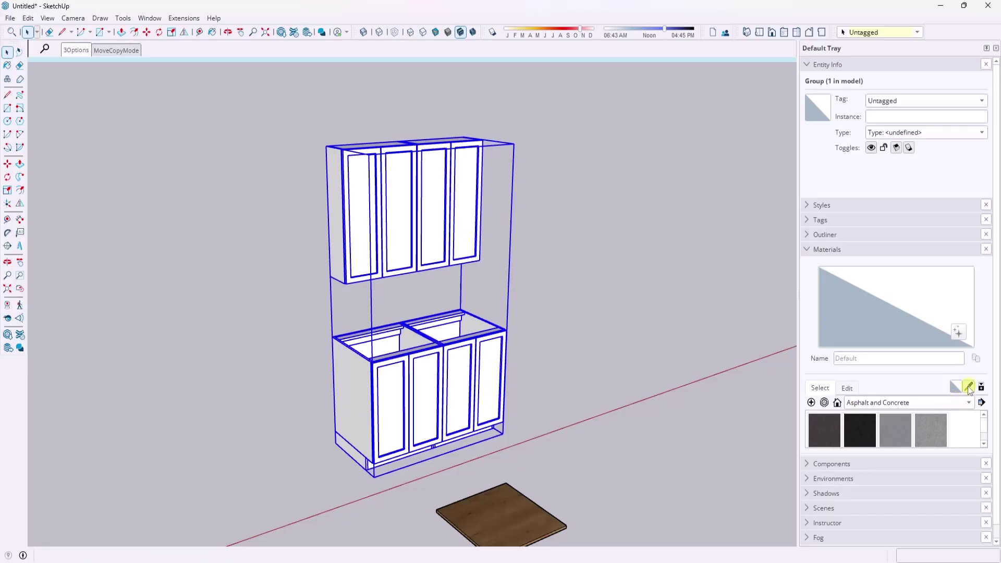
click(492, 516)
click(427, 386)
key(space)
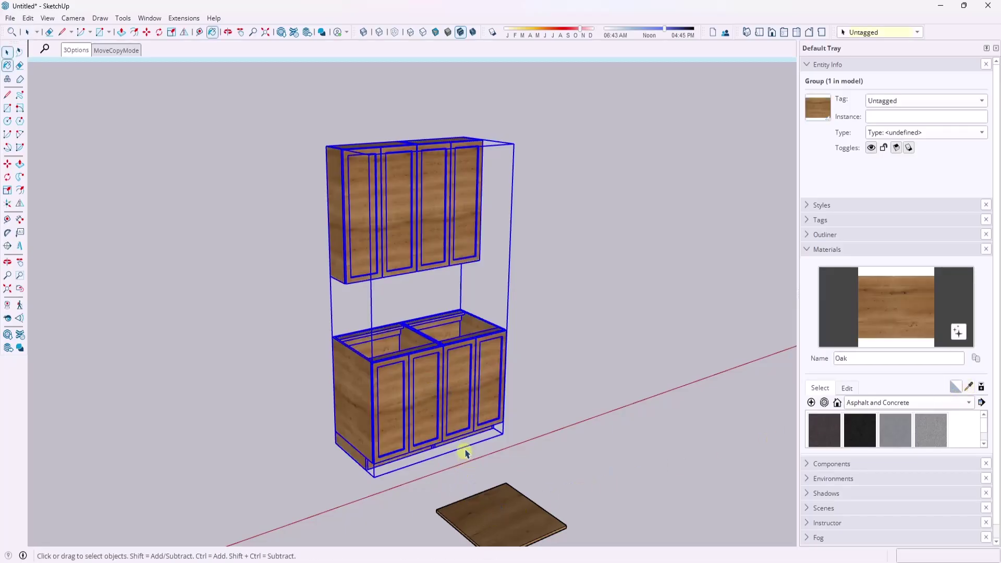
mouse_move(463, 452)
middle_down()
mouse_move(481, 380)
mouse_move(576, 381)
mouse_move(468, 407)
middle_up()
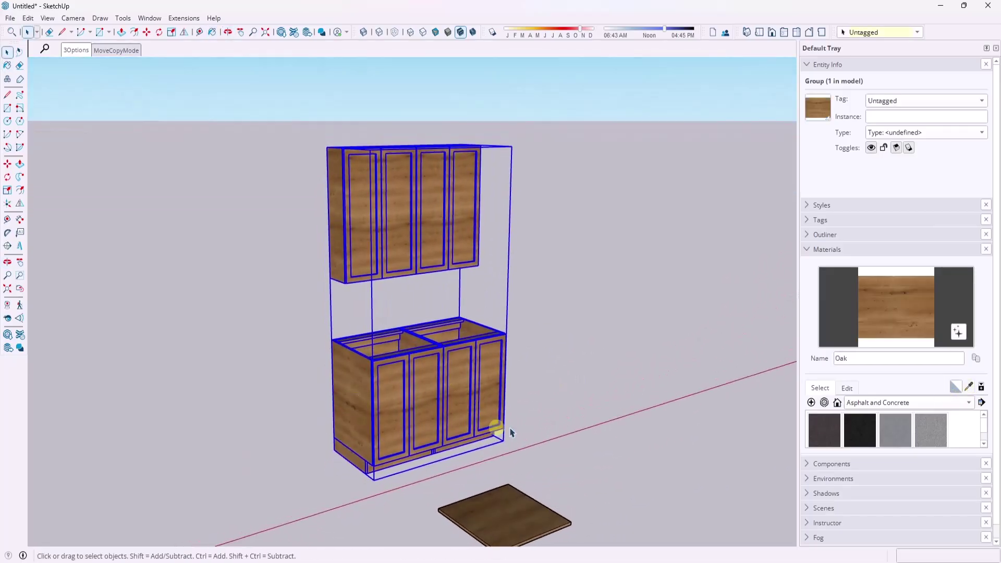
click(537, 391)
middle_drag(537, 391, 537, 353)
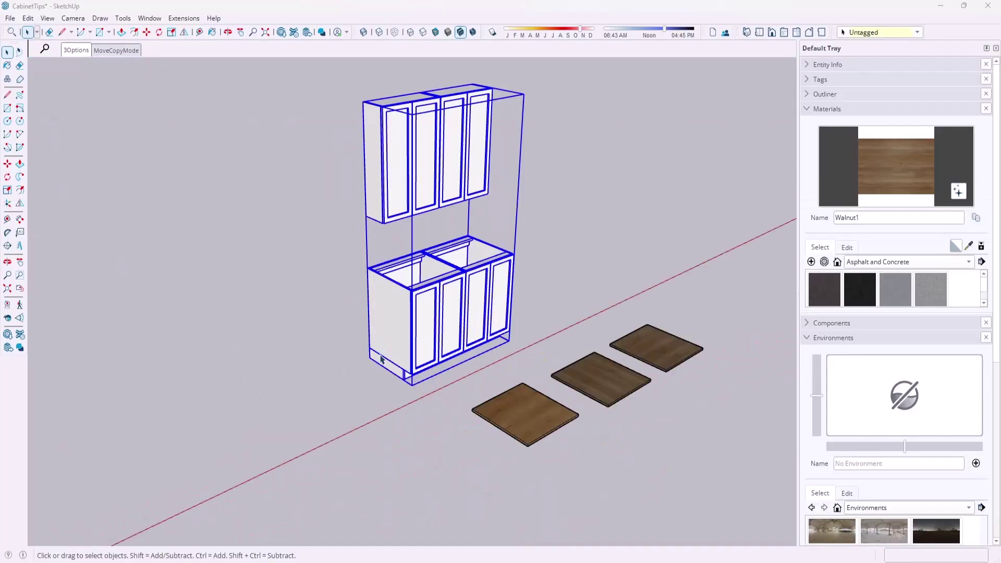
Step: Paint the white cabinet group with the Oak material sampled from the nearest of the three sample boards
middle_drag(439, 353, 456, 347)
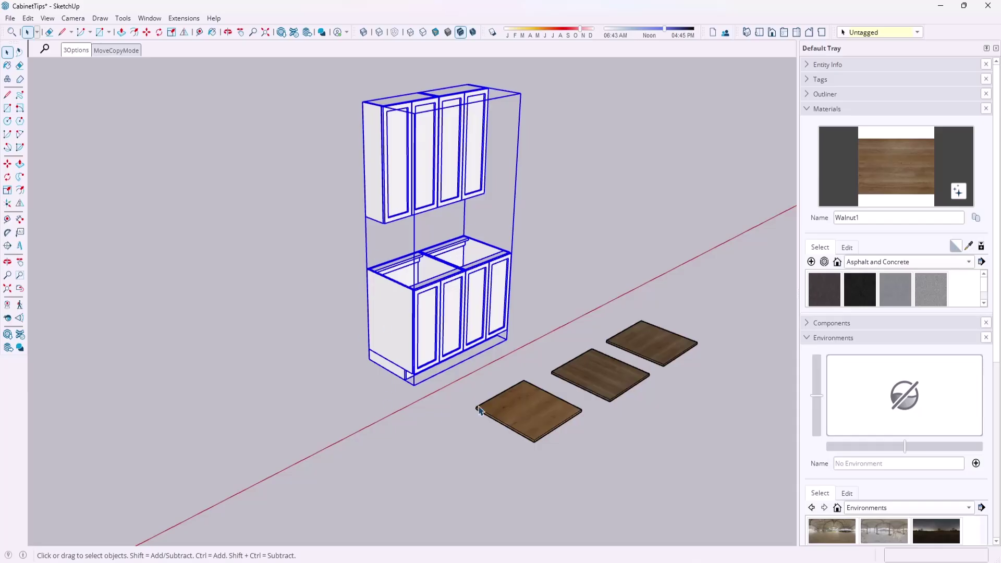
click(969, 246)
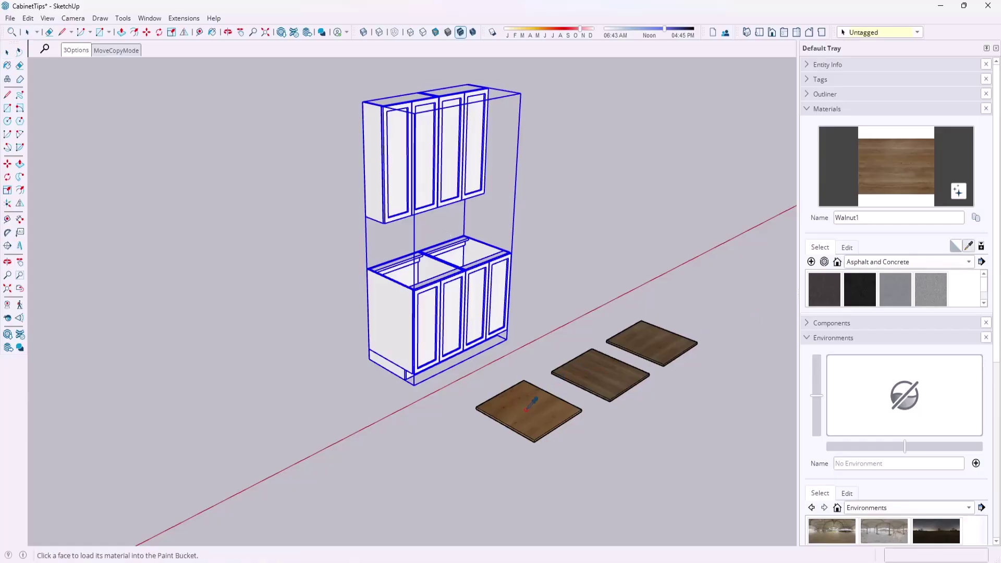
click(530, 407)
click(403, 309)
mouse_move(540, 303)
middle_down()
mouse_move(351, 286)
mouse_move(579, 291)
mouse_move(434, 335)
middle_up()
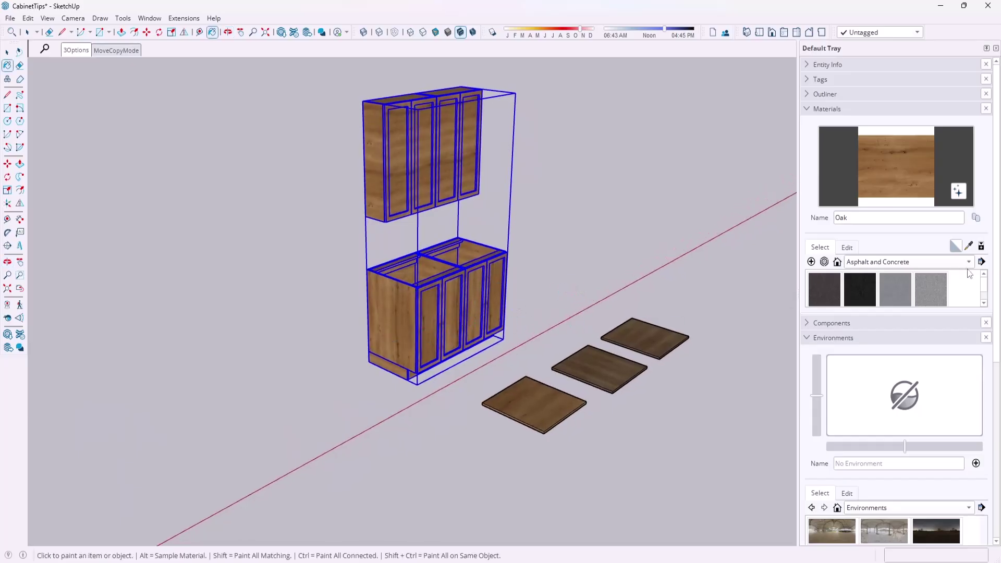
Step: Sample the Walnut1 material from the middle sample board and paint the cabinet group with it
scroll(382, 302, up, 4)
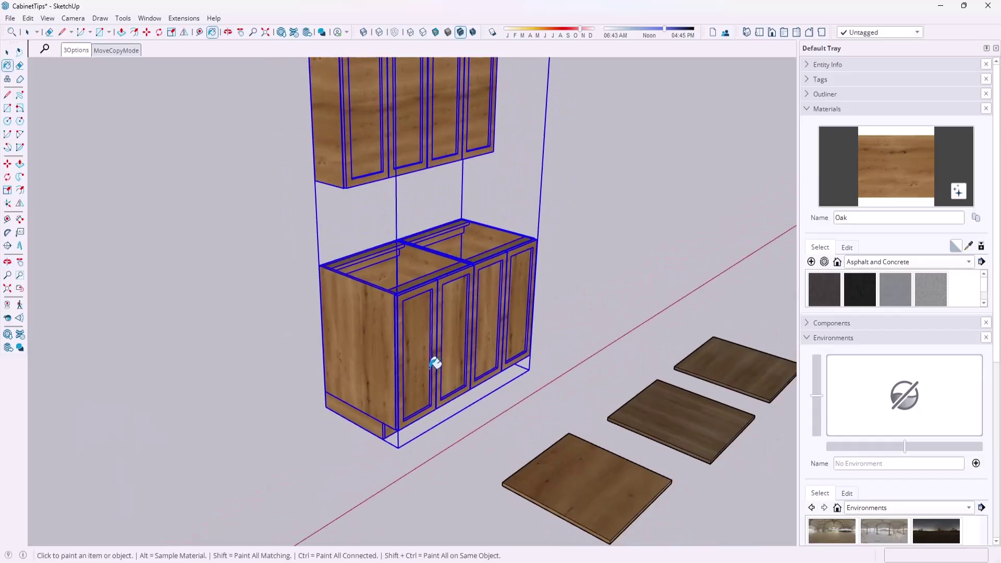
scroll(597, 463, up, 2)
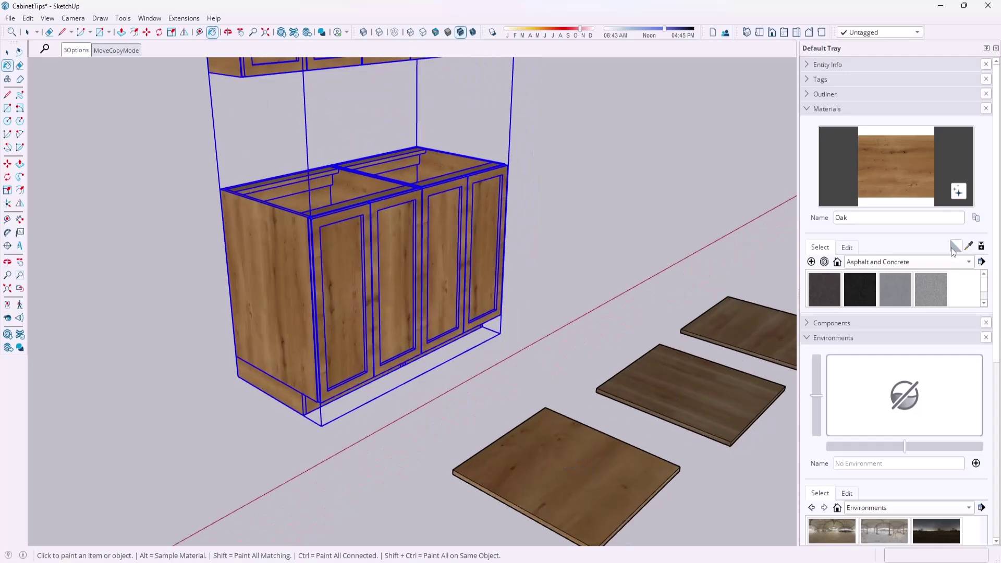
click(969, 246)
click(574, 379)
click(268, 252)
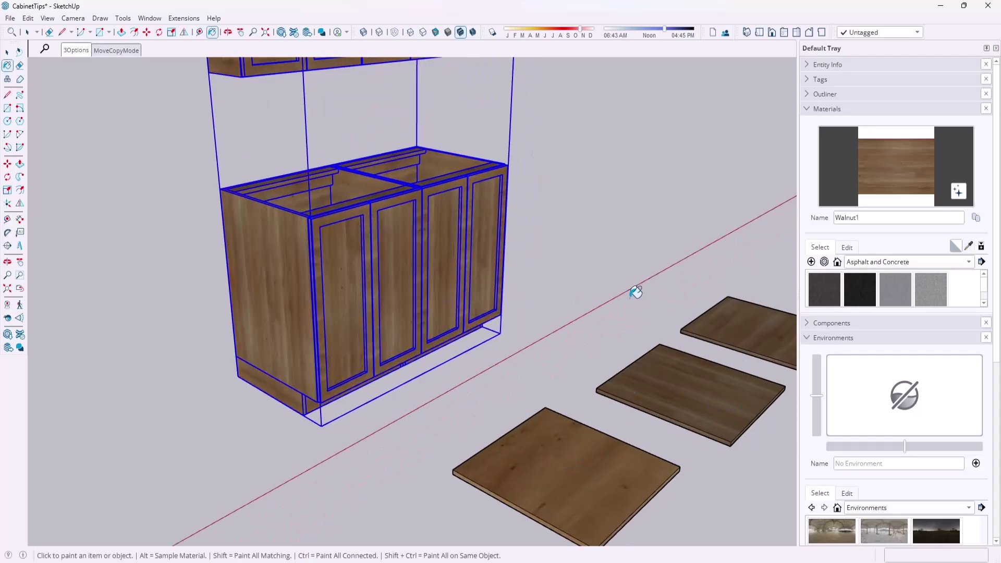
Step: Examine the wood grain direction on the doors and side panels of the base and wall cabinets
scroll(542, 286, down, 3)
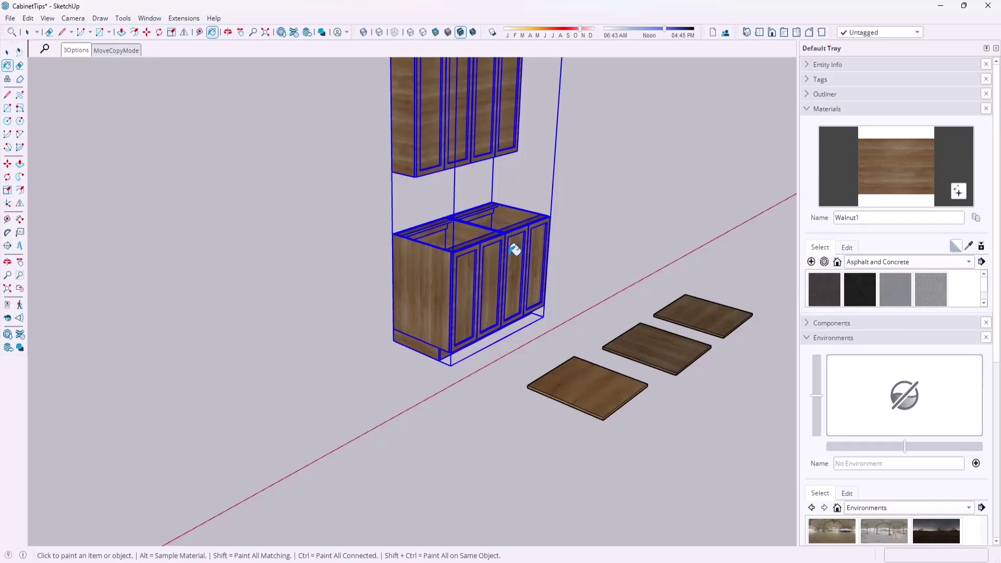
scroll(493, 288, up, 3)
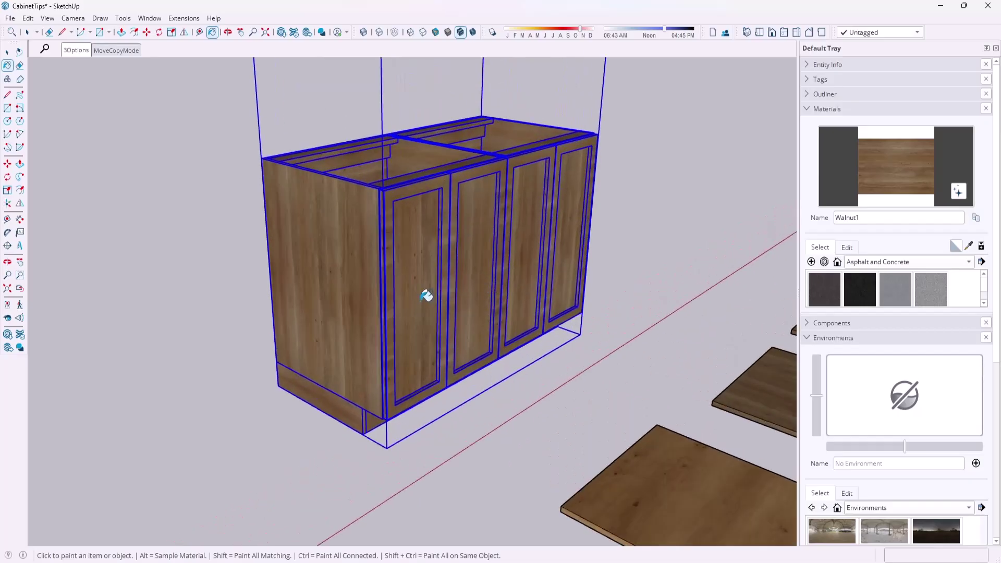
scroll(376, 278, down, 4)
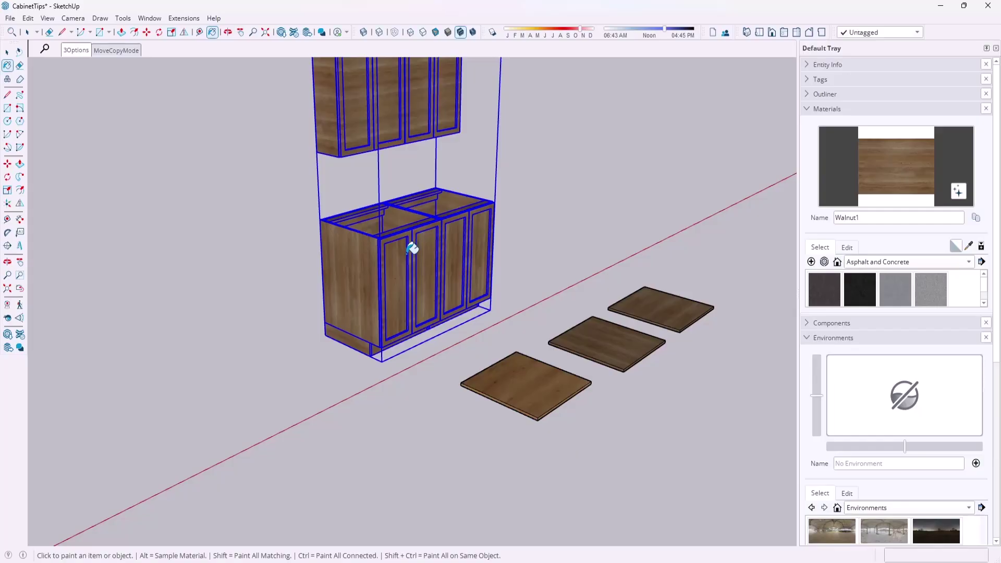
scroll(416, 118, down, 2)
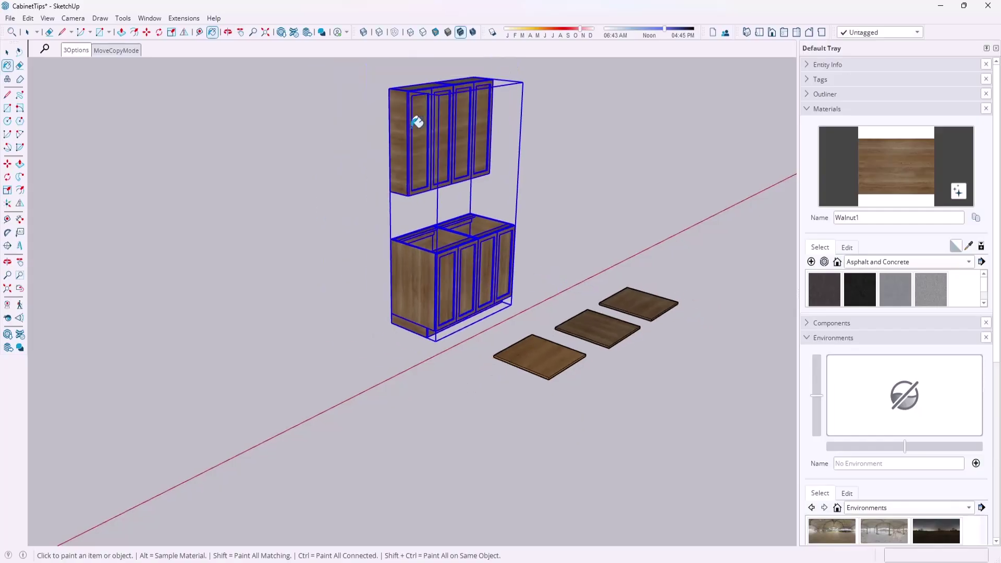
scroll(407, 119, up, 5)
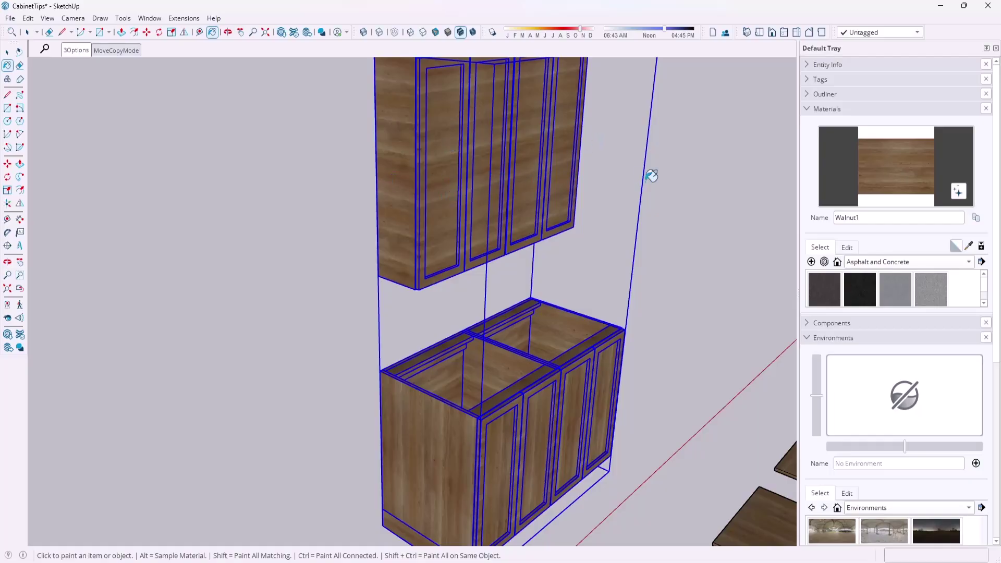
key(space)
click(673, 186)
scroll(470, 284, down, 3)
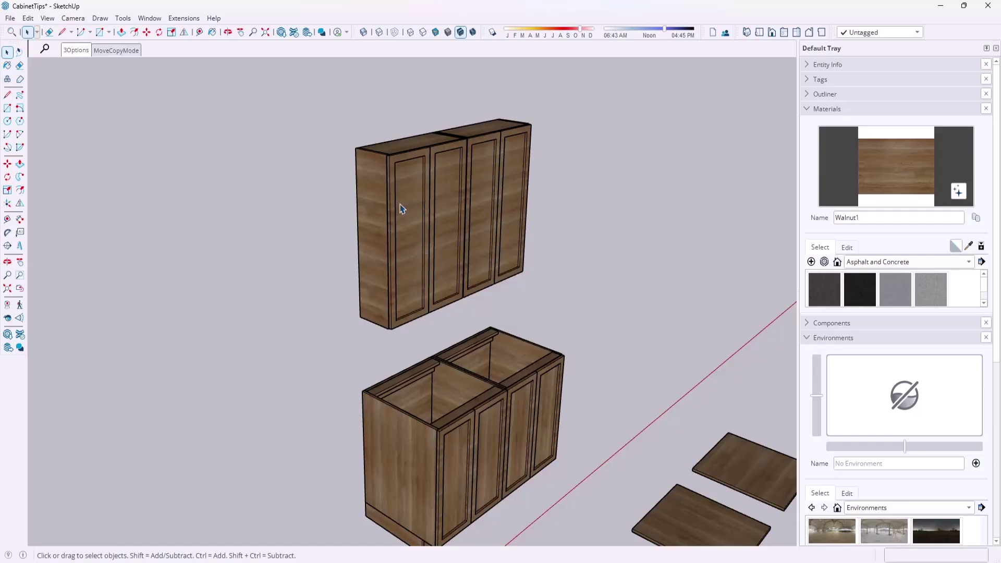
double_click(410, 259)
click(409, 259)
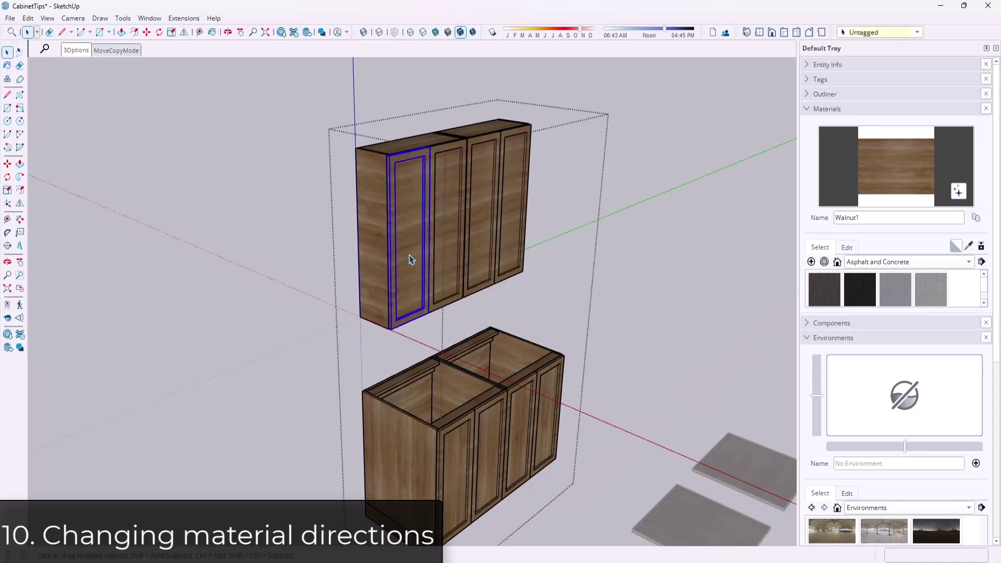
click(532, 219)
click(407, 240)
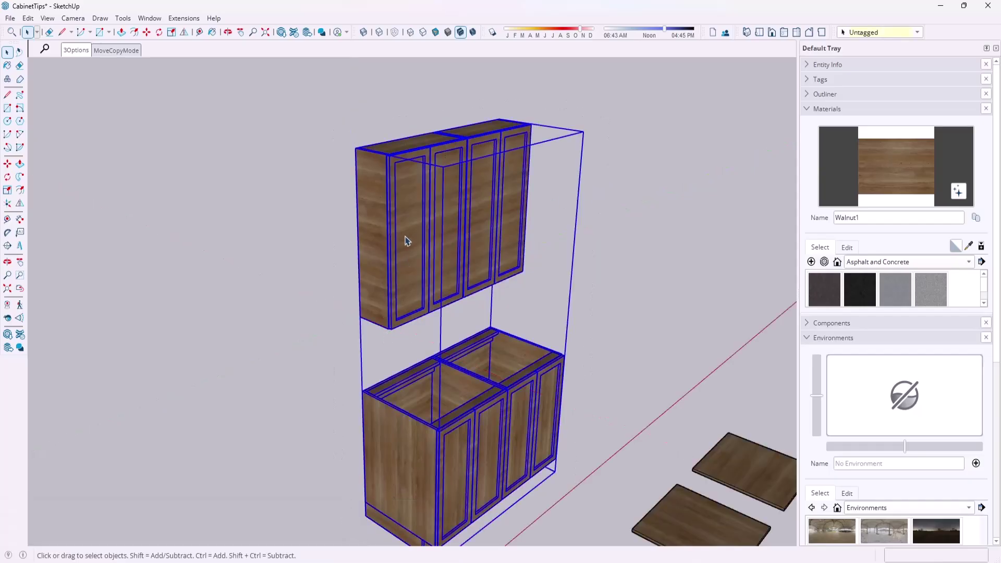
Step: Reset the first wall cabinet door's component axes at its lower back corner, with the red axis pointing up to turn the grain vertical
double_click(409, 243)
click(406, 247)
double_click(404, 249)
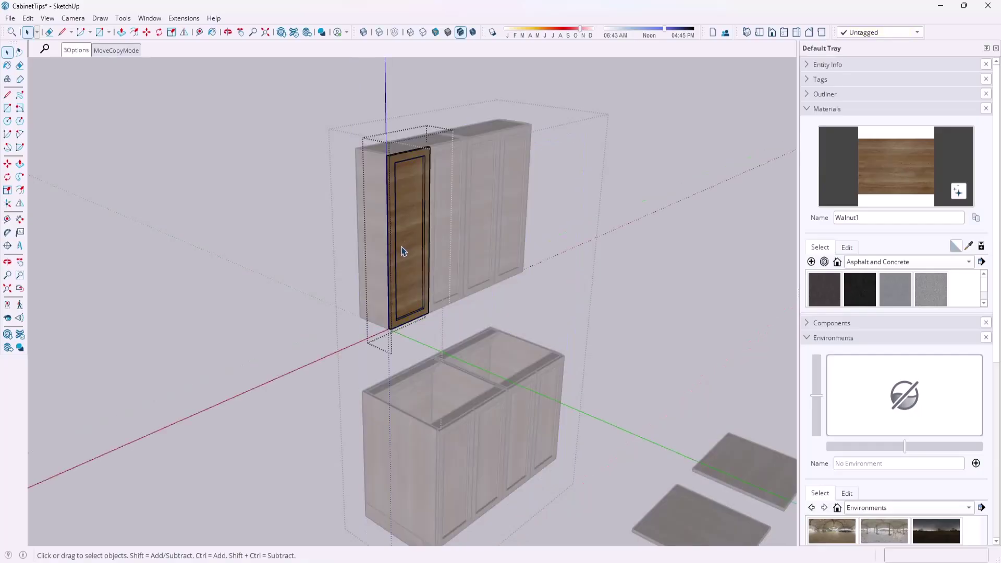
scroll(397, 292, up, 4)
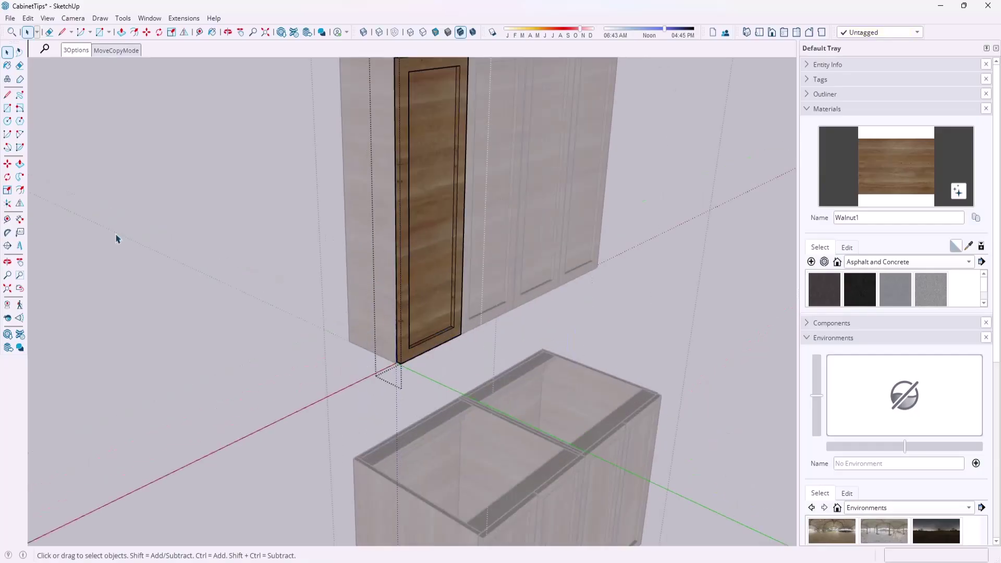
click(7, 203)
scroll(396, 386, up, 5)
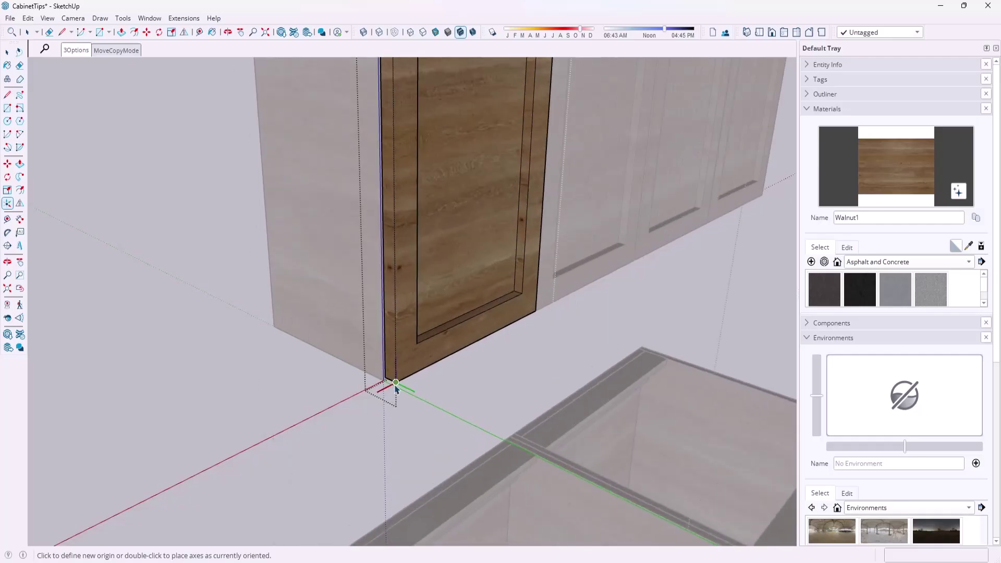
scroll(386, 384, up, 3)
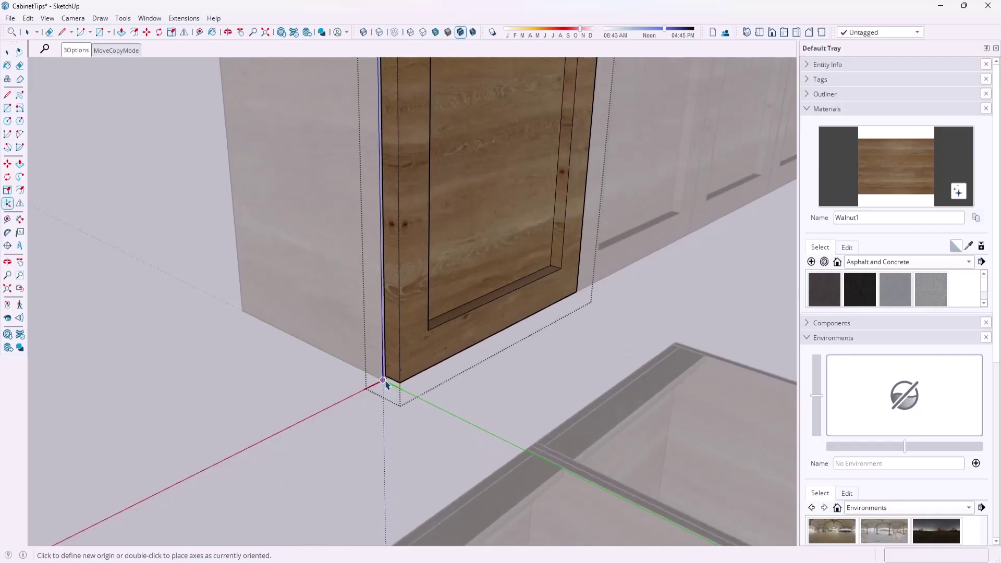
click(383, 380)
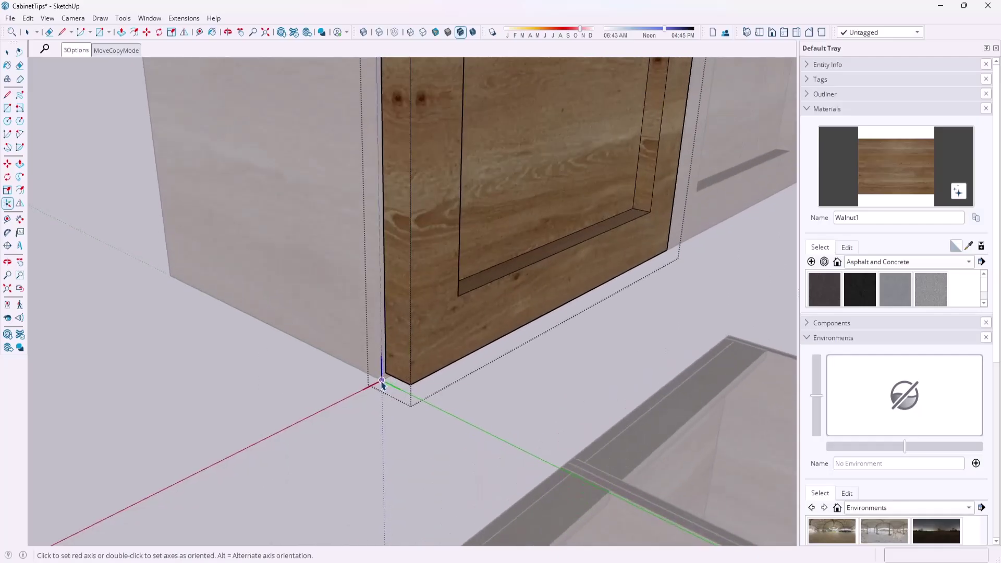
double_click(380, 347)
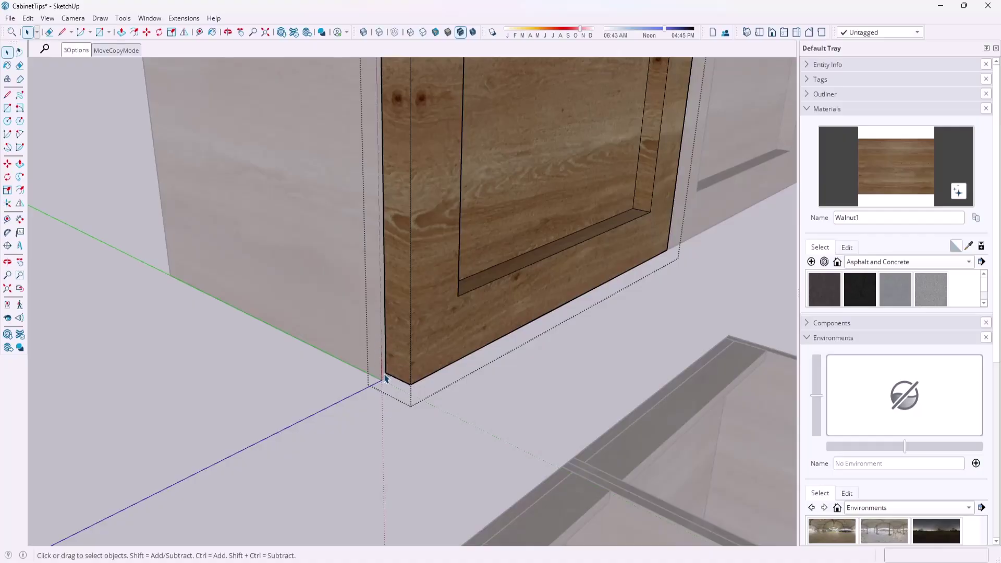
Step: Reset the second wall door's component axes at its lower front corner with the red axis pointing up, and close the door component
scroll(386, 379, down, 10)
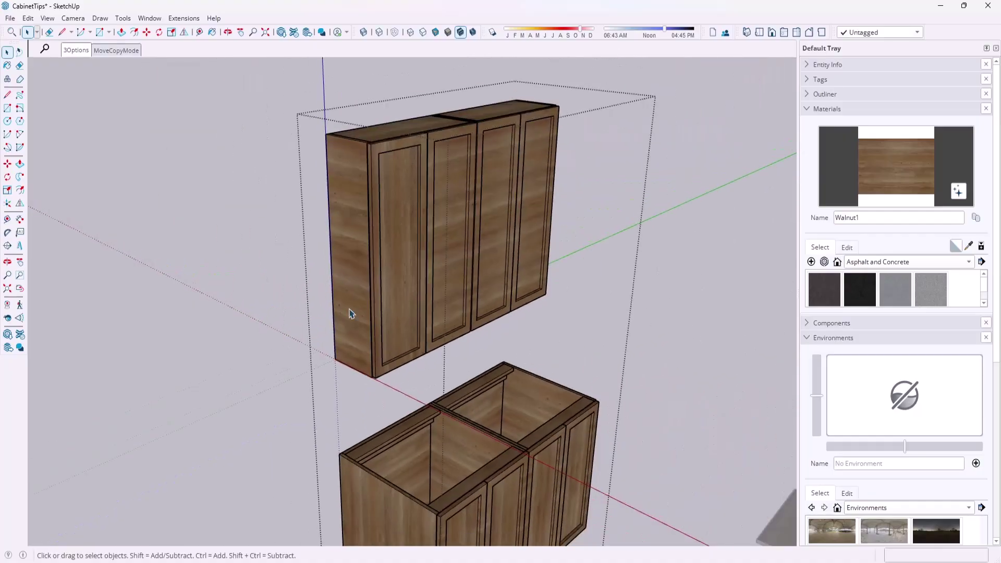
double_click(431, 248)
scroll(414, 368, up, 5)
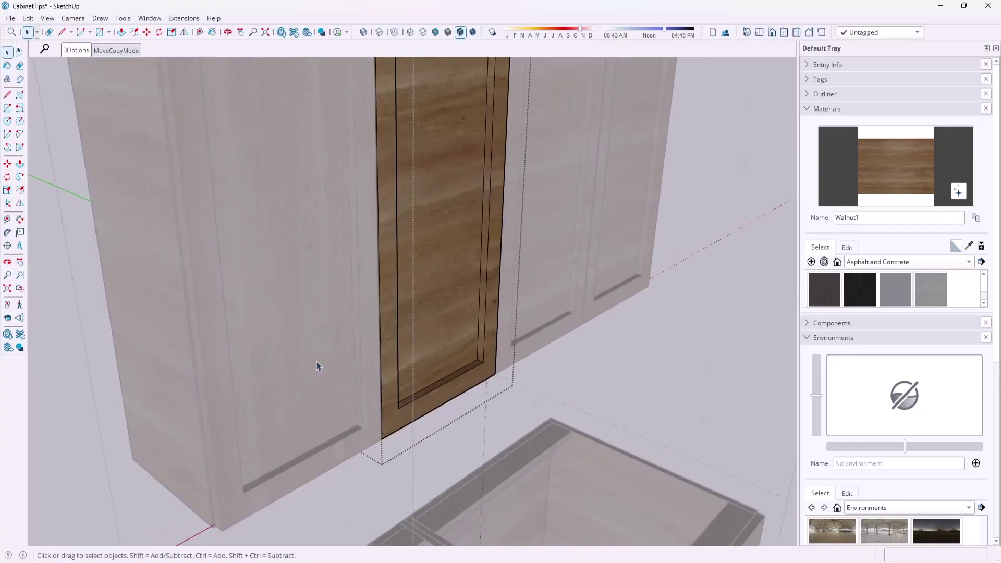
click(7, 203)
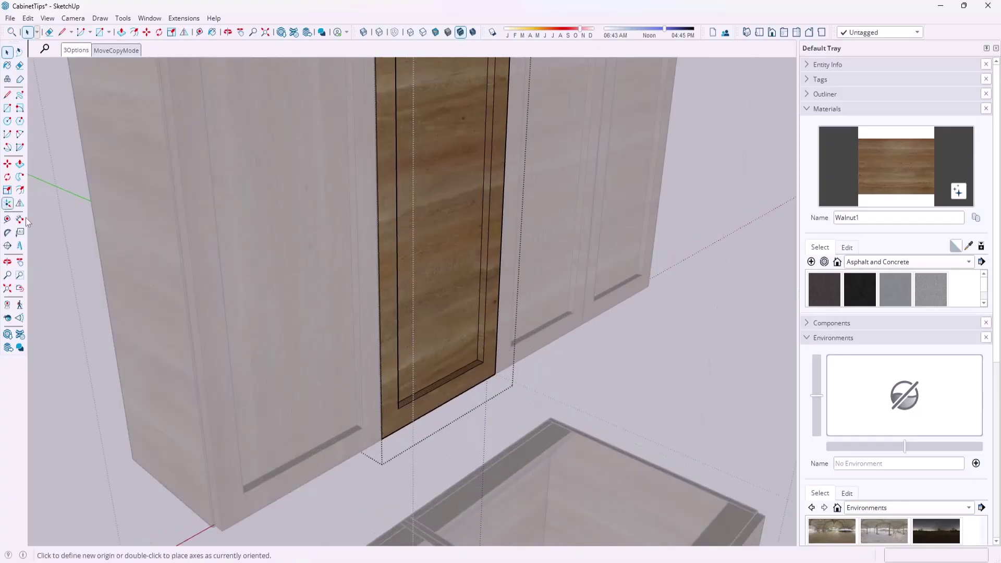
click(381, 441)
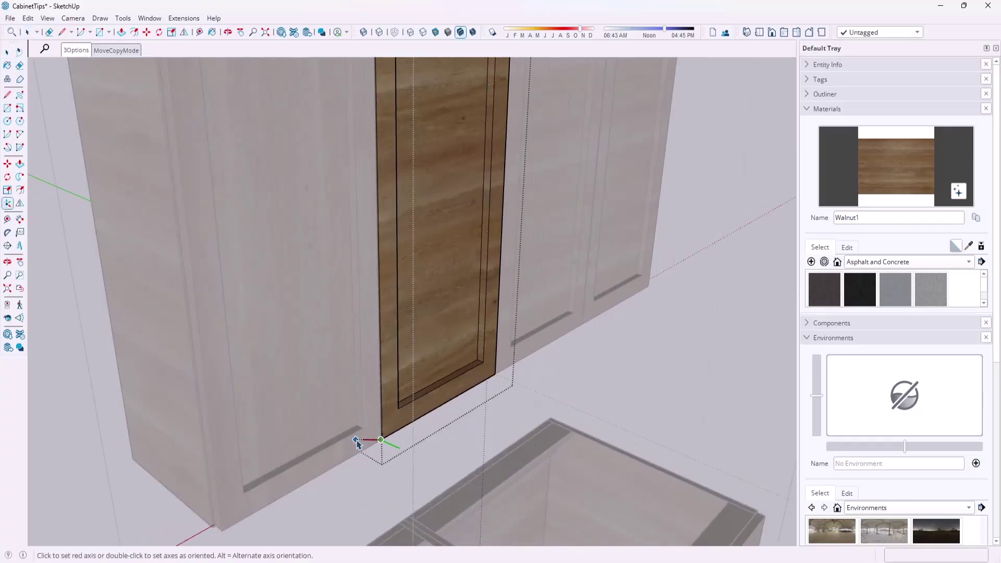
click(380, 359)
click(441, 454)
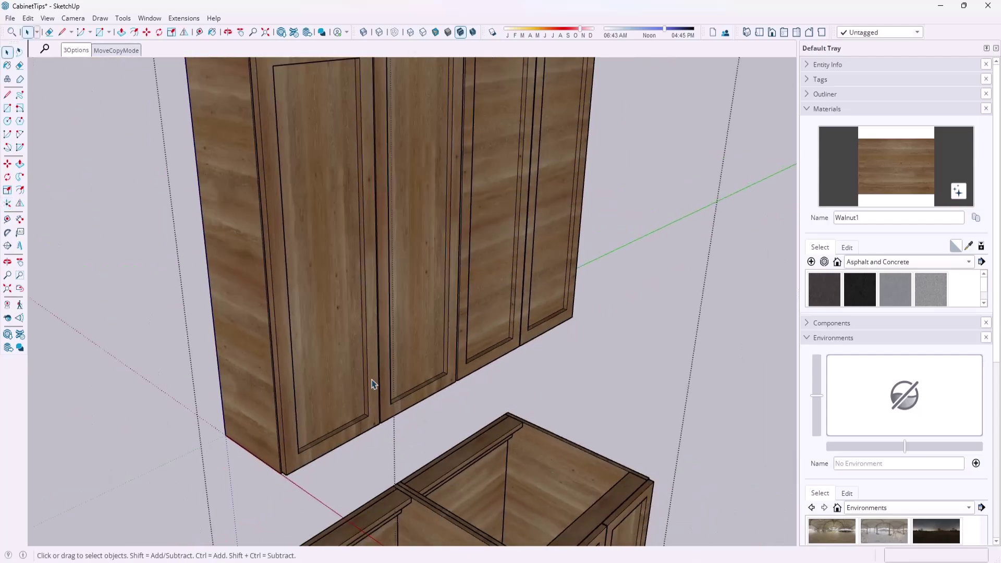
Step: Delete both doors with horizontal grain from the second wall cabinet
scroll(374, 385, down, 2)
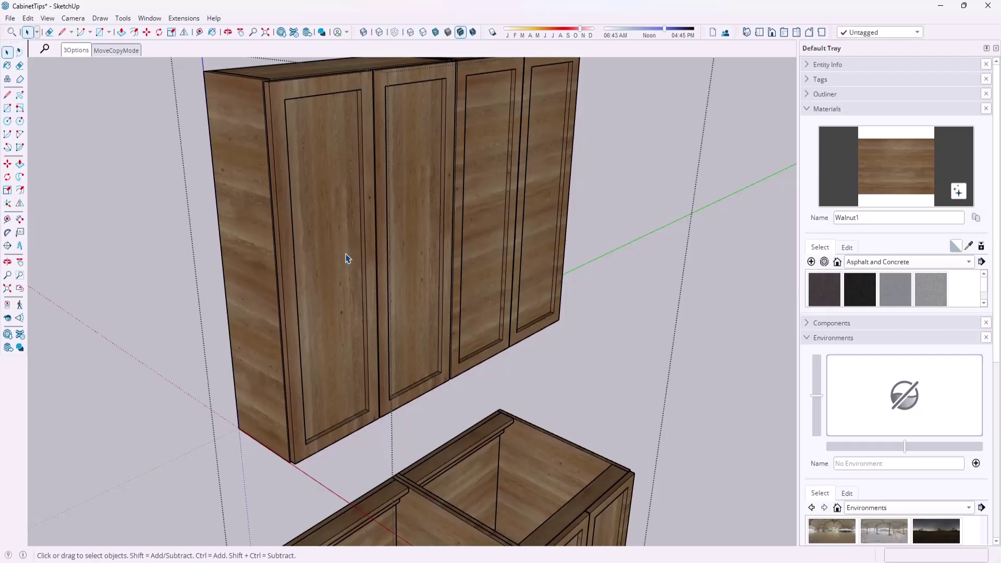
scroll(258, 221, down, 3)
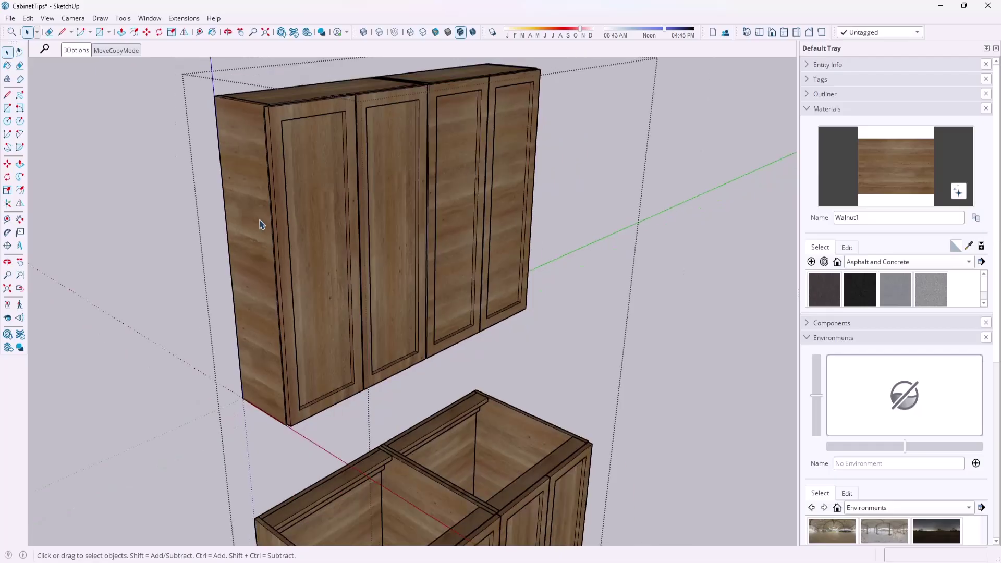
scroll(434, 166, up, 3)
click(406, 174)
scroll(449, 176, up, 1)
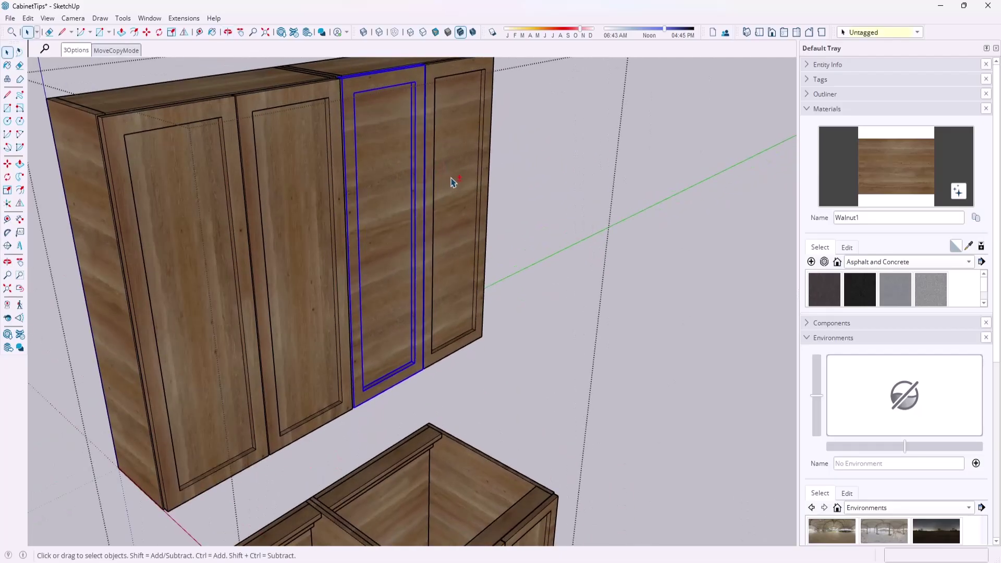
shift+click(450, 178)
key(Delete)
Step: Copy the two vertical-grain wall cabinet doors from the first cabinet onto the open front of the second wall cabinet
scroll(437, 277, down, 3)
scroll(438, 278, down, 2)
click(367, 222)
shift+click(314, 232)
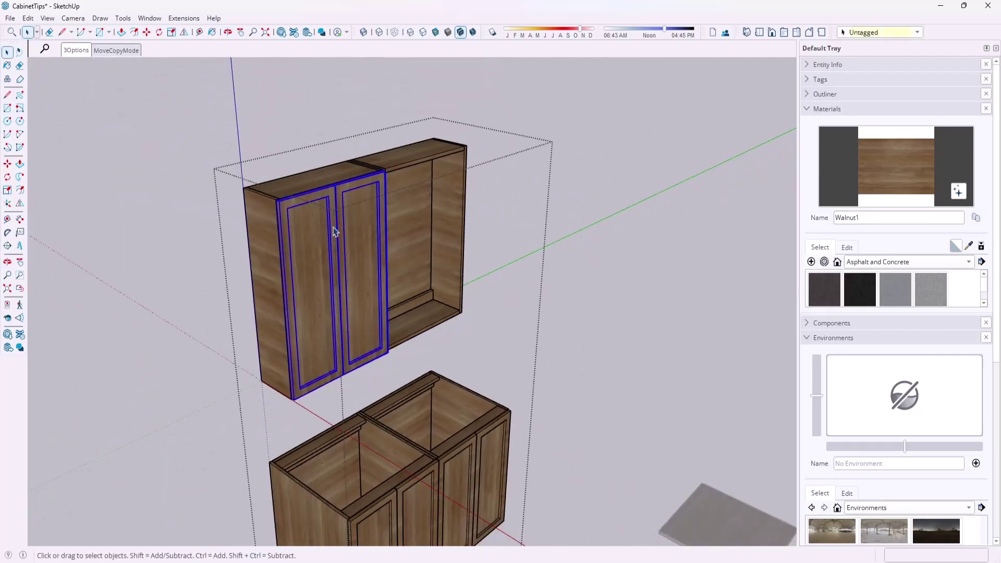
middle_drag(334, 209, 329, 217)
key(m)
scroll(333, 223, up, 4)
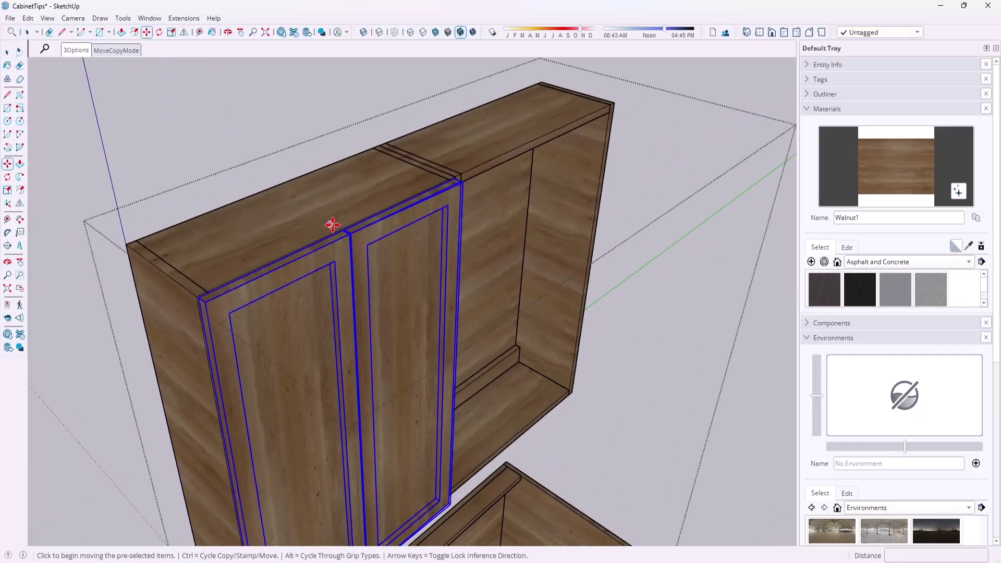
click(346, 232)
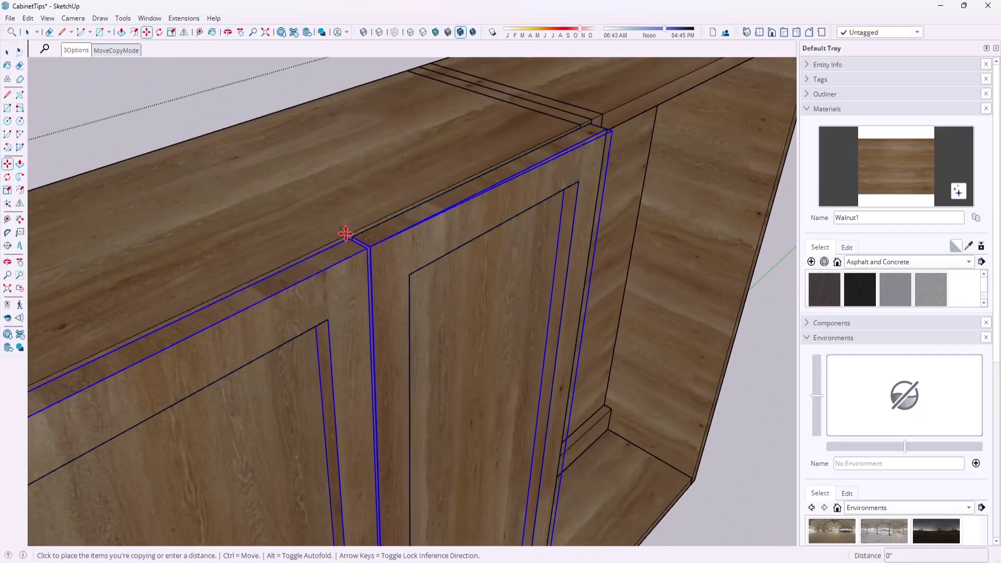
key(space)
key(m)
click(345, 231)
scroll(344, 231, down, 3)
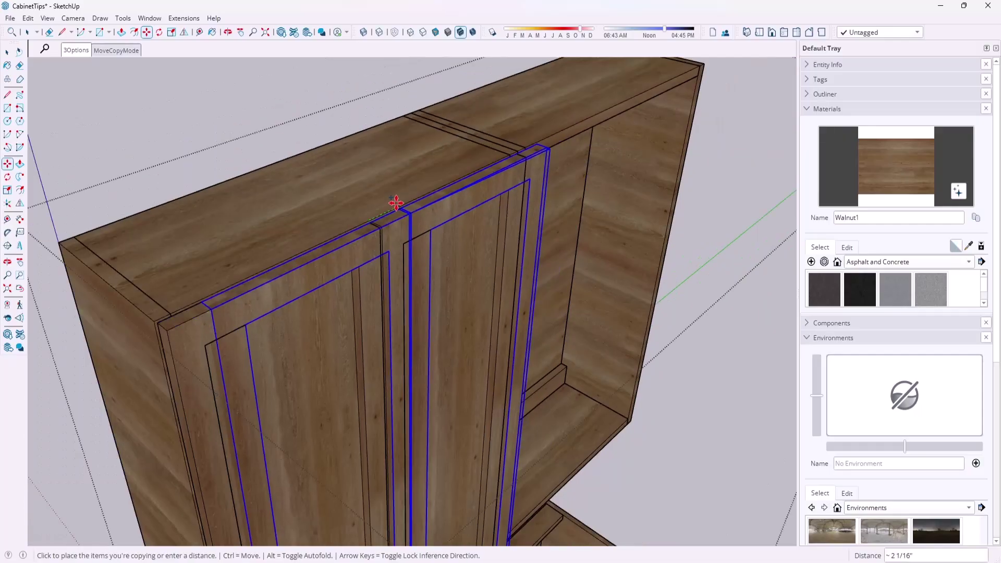
click(622, 103)
key(space)
Step: Try stretching the first base cabinet's carcass lengthwise with the Scale tool, check its side panel, and undo the stretch
scroll(615, 111, down, 4)
mouse_move(545, 180)
middle_down()
mouse_move(532, 156)
mouse_move(574, 163)
mouse_move(558, 172)
middle_up()
middle_drag(384, 221, 366, 224)
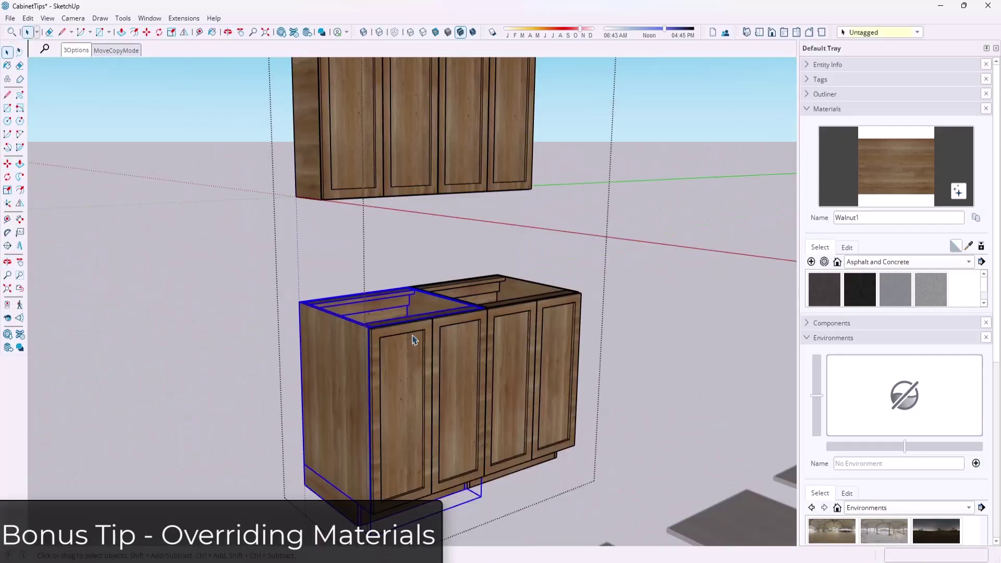
middle_drag(365, 413, 358, 408)
key(s)
drag(374, 388, 323, 377)
key(space)
double_click(293, 425)
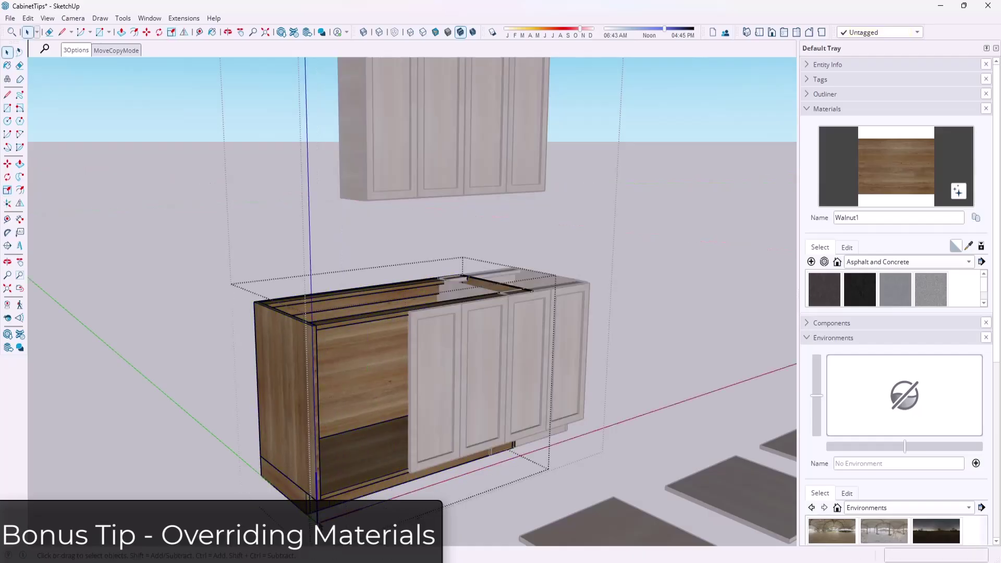
key(Escape)
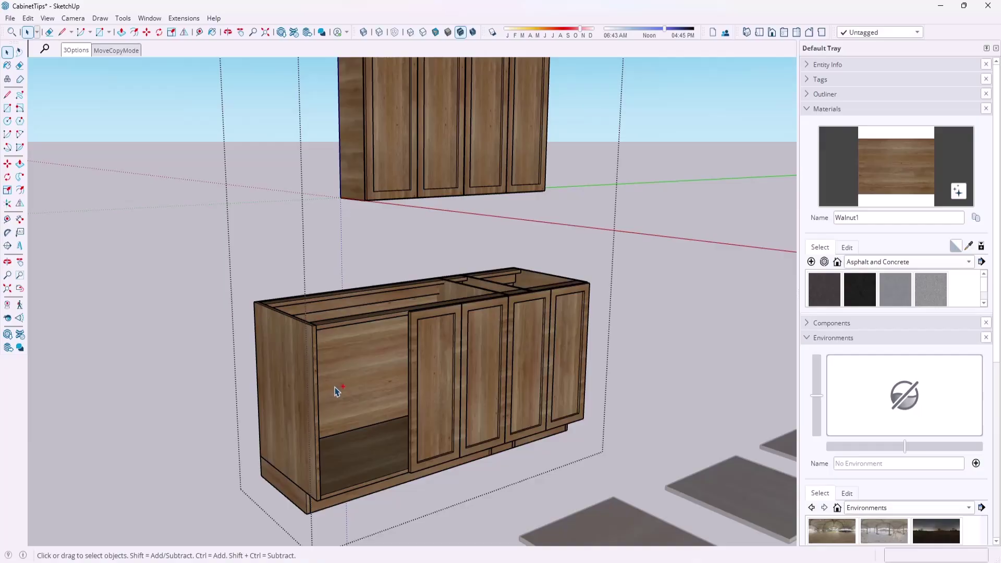
key(ctrl+z)
key(ctrl+z)
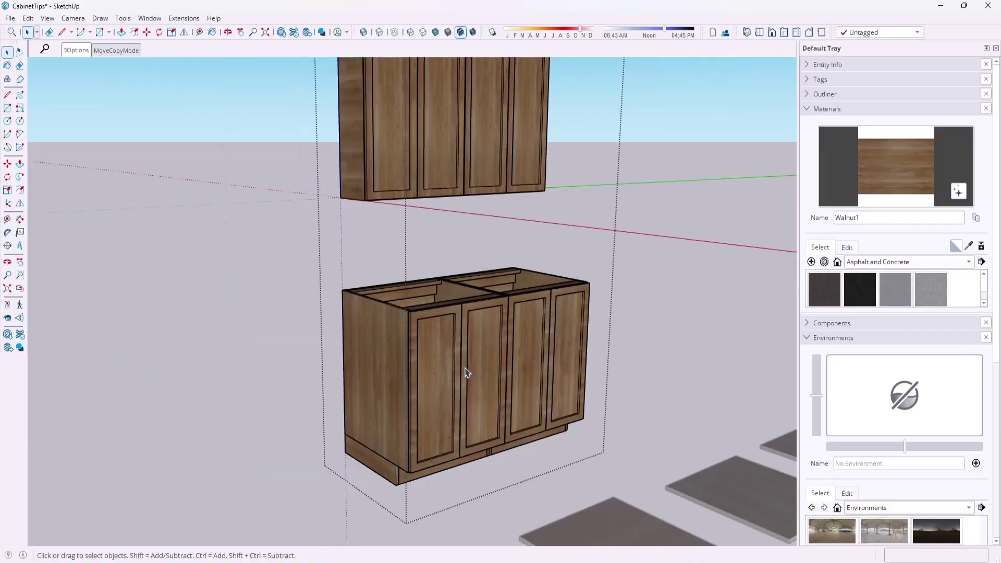
Step: Try scaling the first wall cabinet's carcass by 2.00 along the red axis and undo the scaling
scroll(467, 373, down, 3)
scroll(398, 177, up, 3)
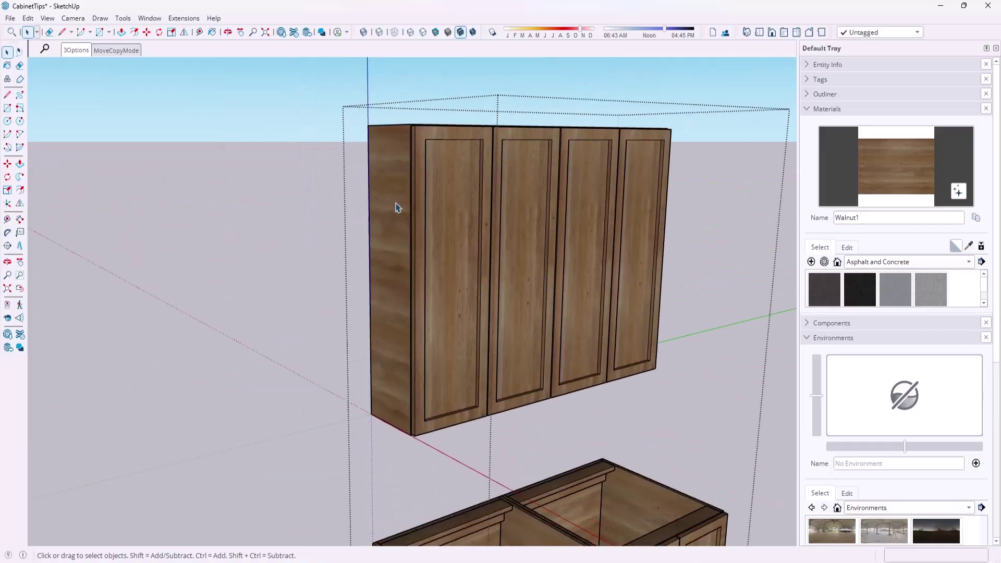
middle_drag(423, 211, 385, 248)
scroll(385, 248, down, 2)
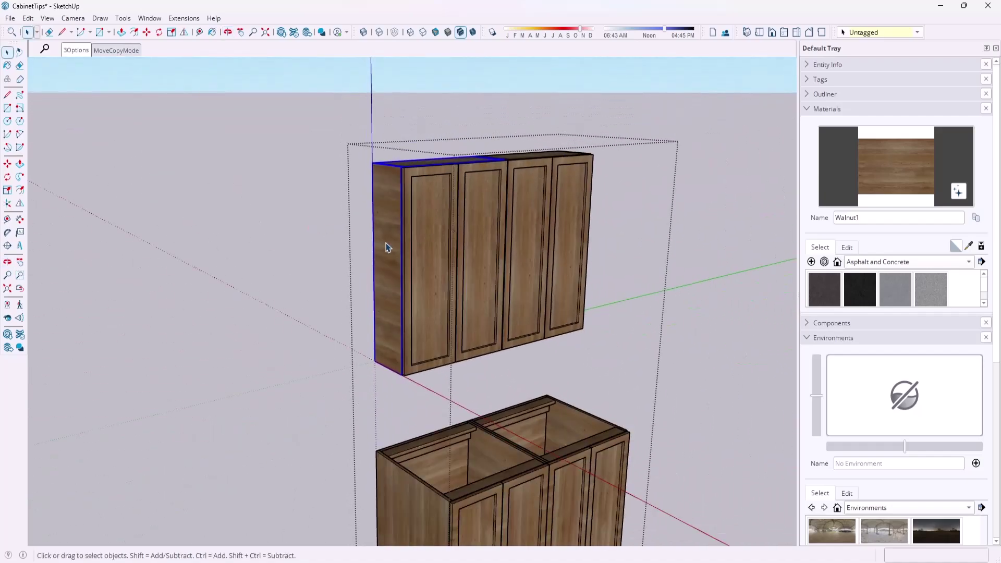
key(s)
click(386, 271)
text(2)
key(Return)
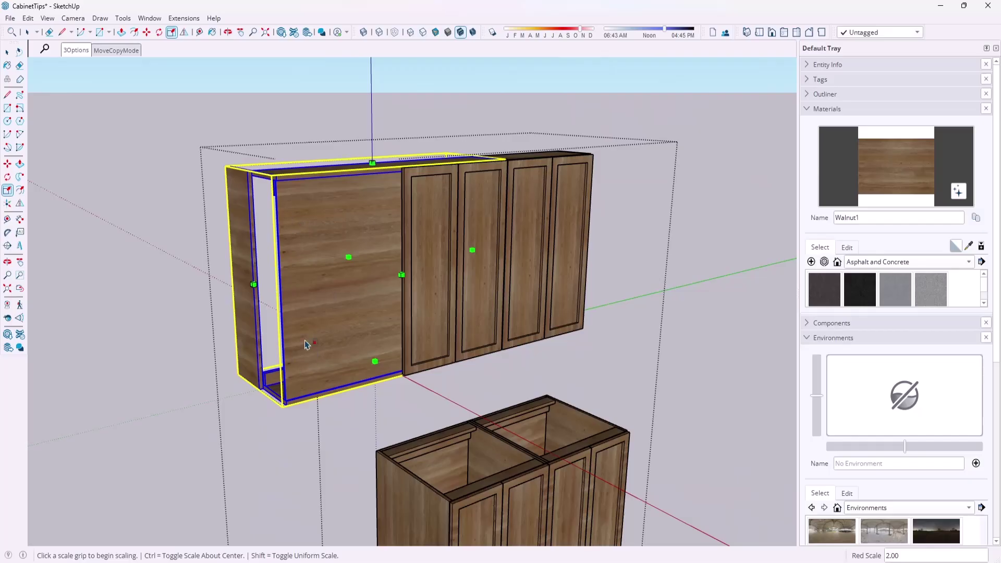
middle_drag(305, 345, 446, 320)
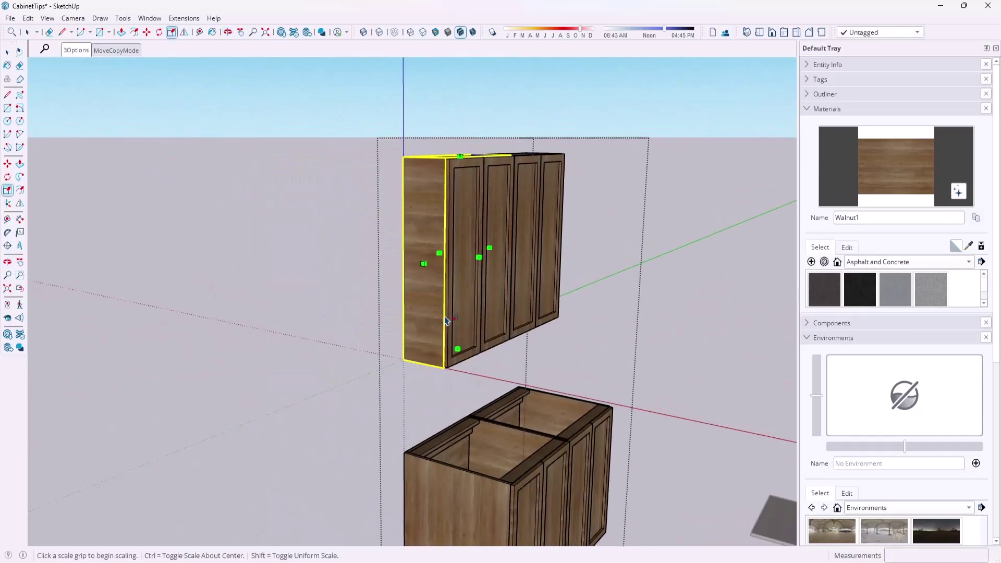
key(space)
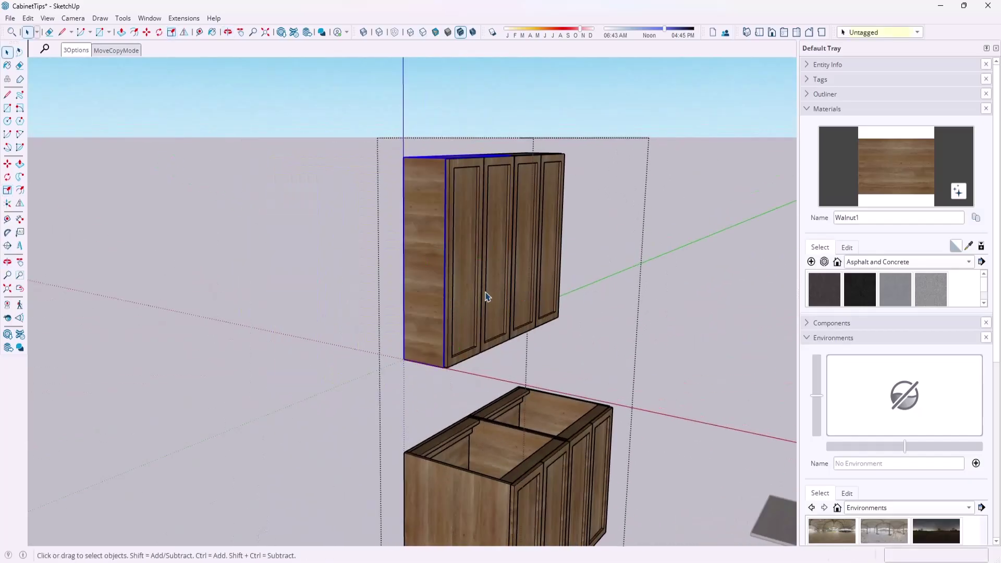
Step: Open the nested wall cabinet components down to the exposed side panel and select its outer face
scroll(487, 291, up, 2)
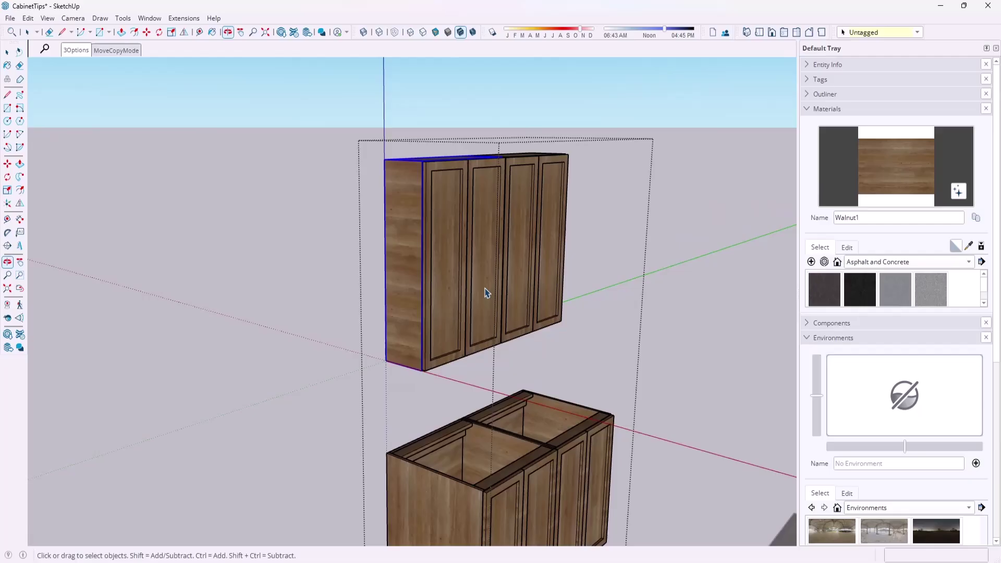
click(681, 266)
scroll(428, 261, up, 3)
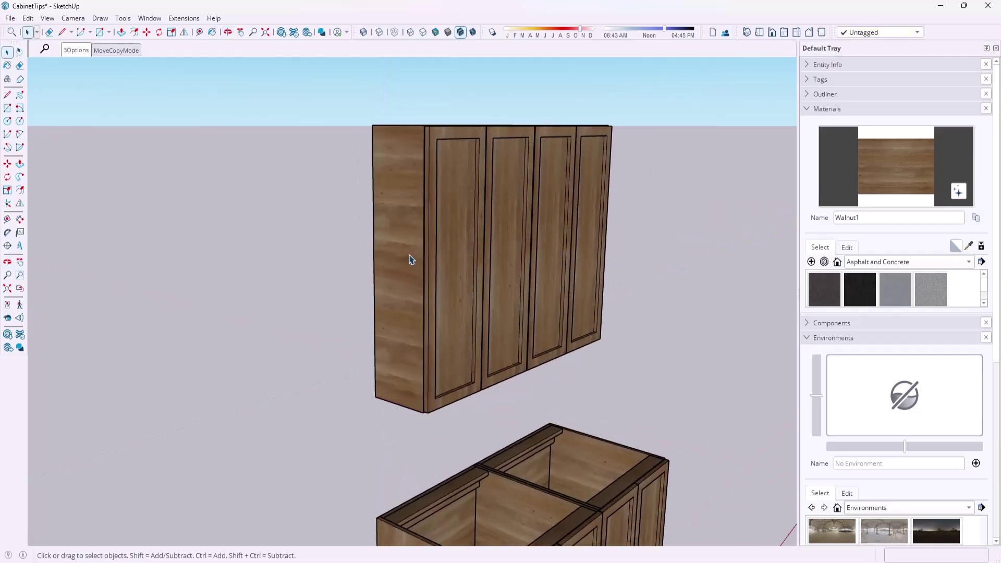
click(410, 260)
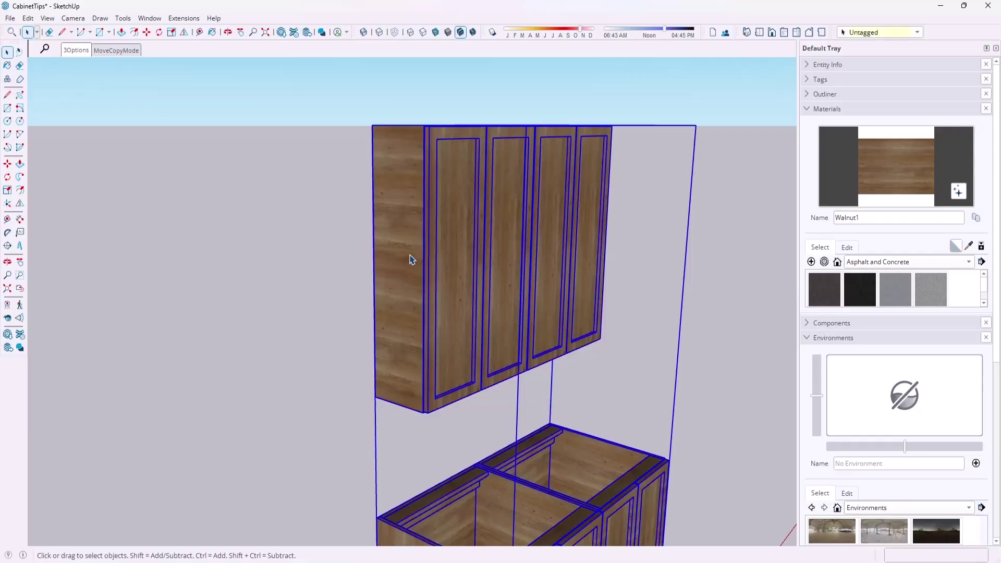
middle_drag(414, 260, 610, 213)
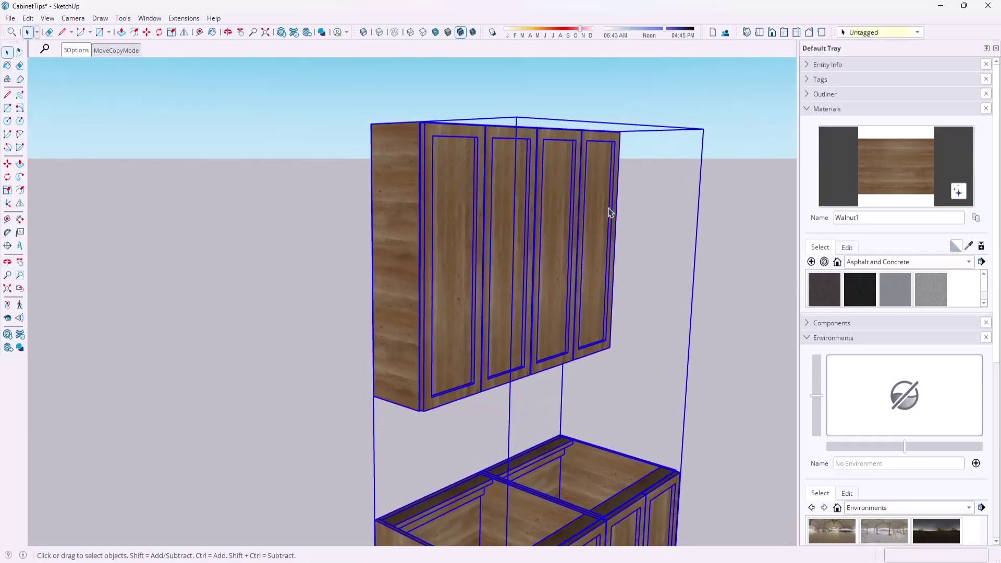
double_click(403, 292)
double_click(405, 270)
click(409, 258)
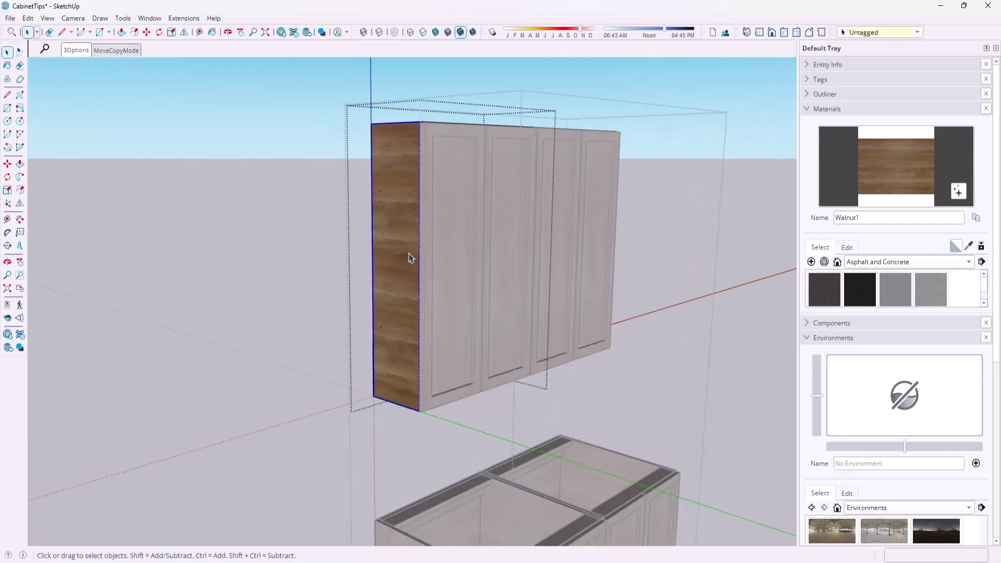
double_click(397, 278)
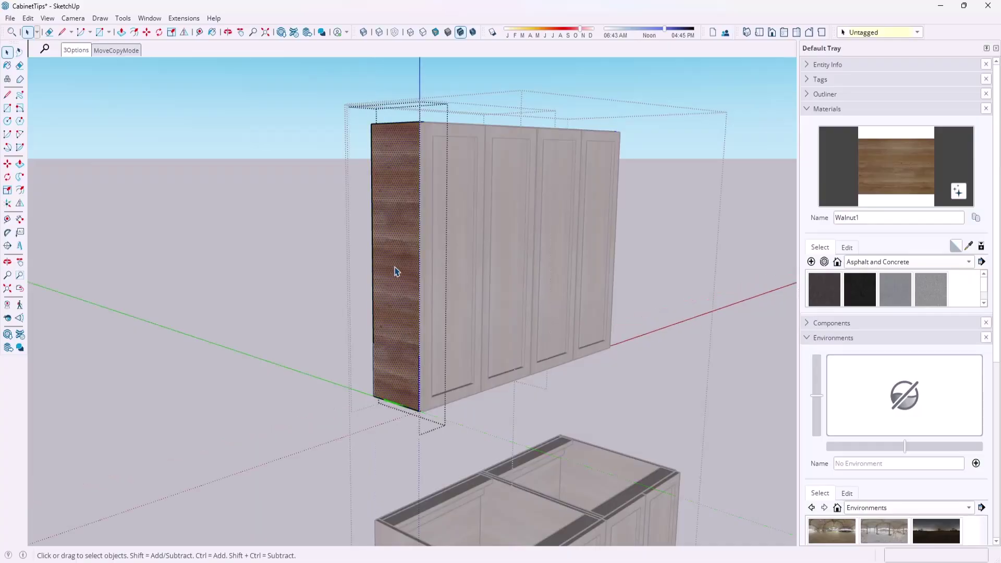
Step: Paint the side panel's outer face directly with Walnut1 and start positioning its texture
click(895, 177)
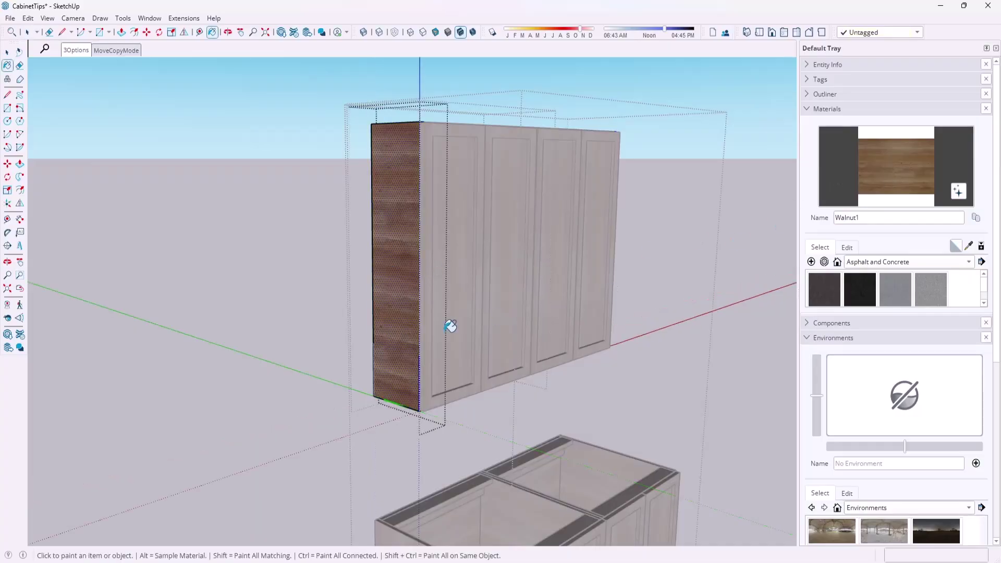
key(space)
right_click(391, 277)
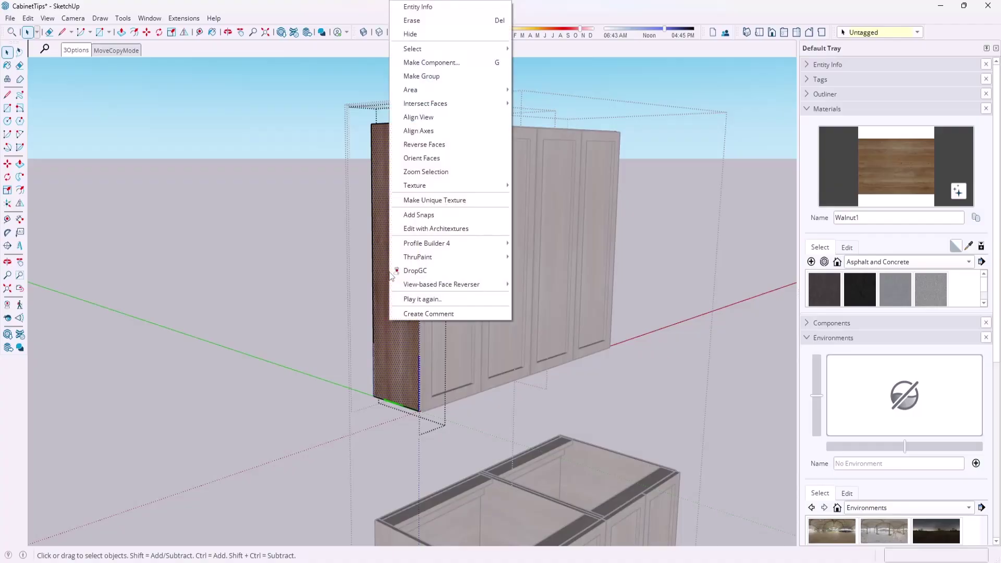
mouse_move(429, 186)
click(536, 186)
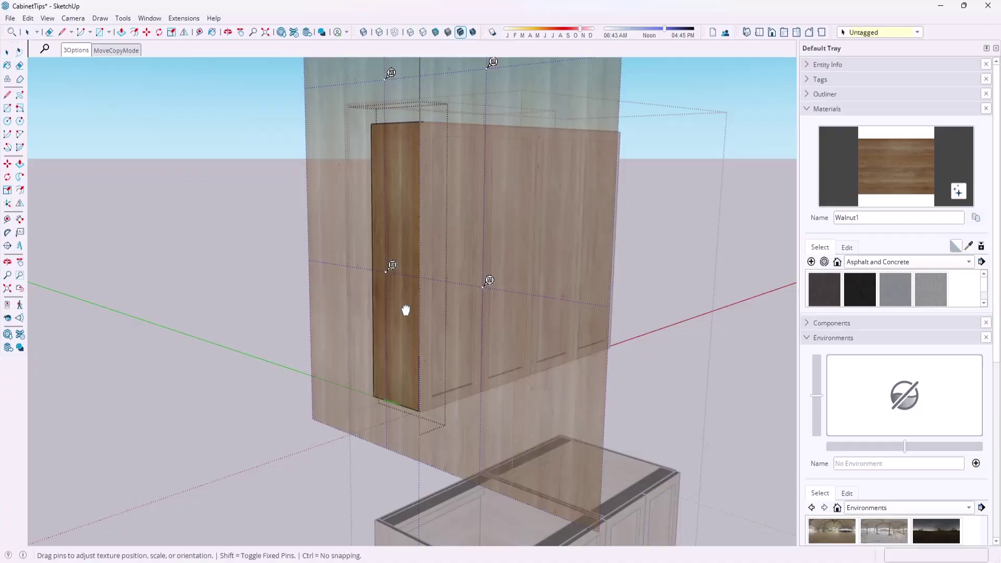
Step: Shift the side panel's texture, rotate it by 90 degrees twice, and finish editing the texture and nested components
drag(406, 311, 394, 364)
right_click(394, 364)
mouse_move(428, 412)
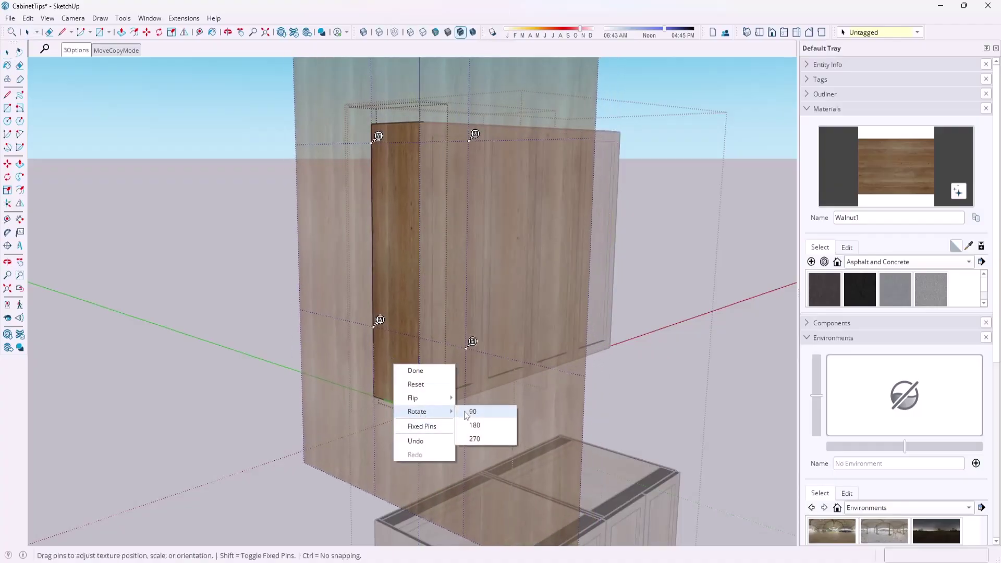
click(472, 412)
right_click(415, 276)
mouse_move(440, 321)
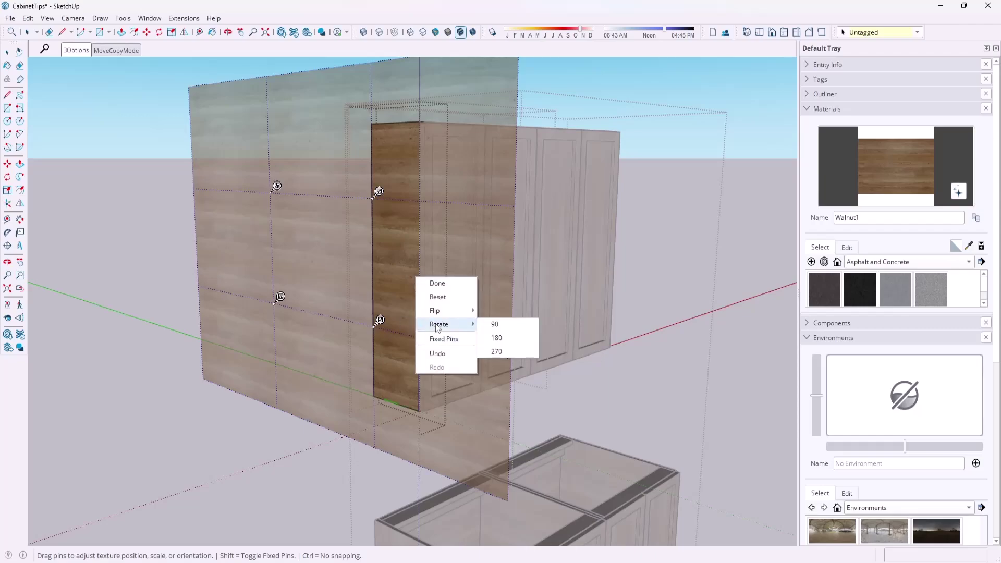
click(493, 322)
click(680, 265)
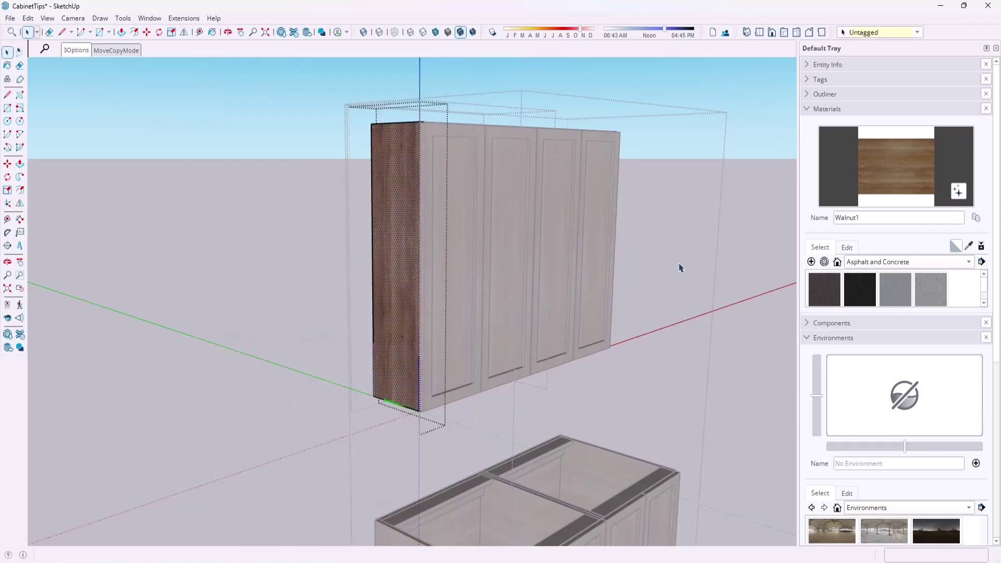
click(746, 268)
click(739, 267)
Step: Examine the wood grain direction on the side panels and doors of the wall and base cabinets
scroll(386, 219, down, 2)
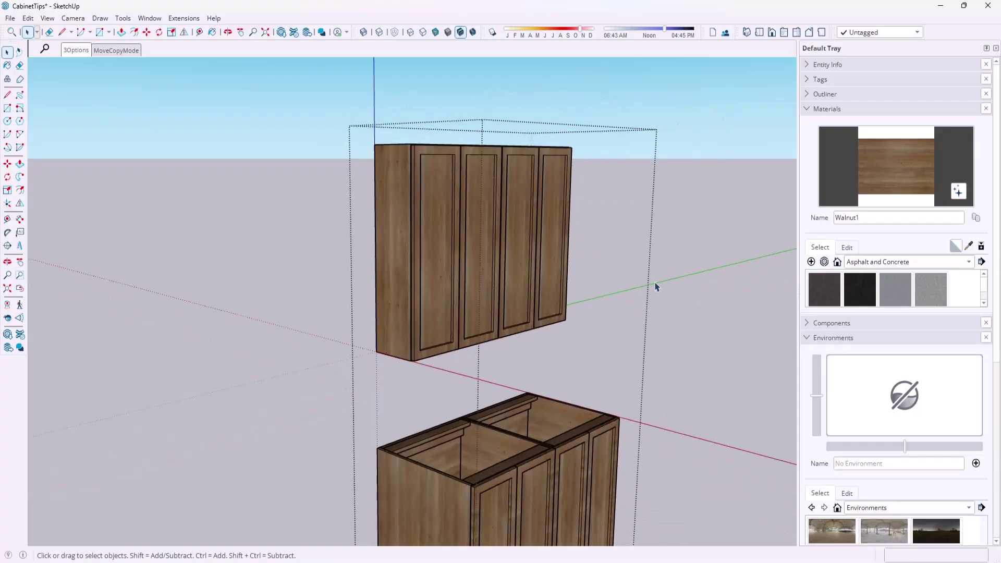
scroll(505, 163, down, 3)
scroll(464, 451, up, 2)
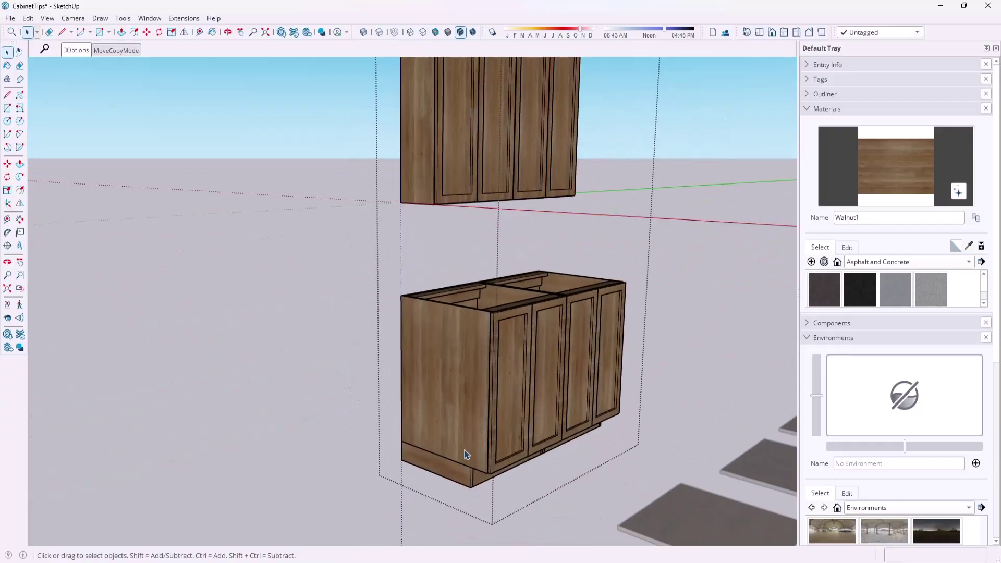
scroll(501, 409, up, 2)
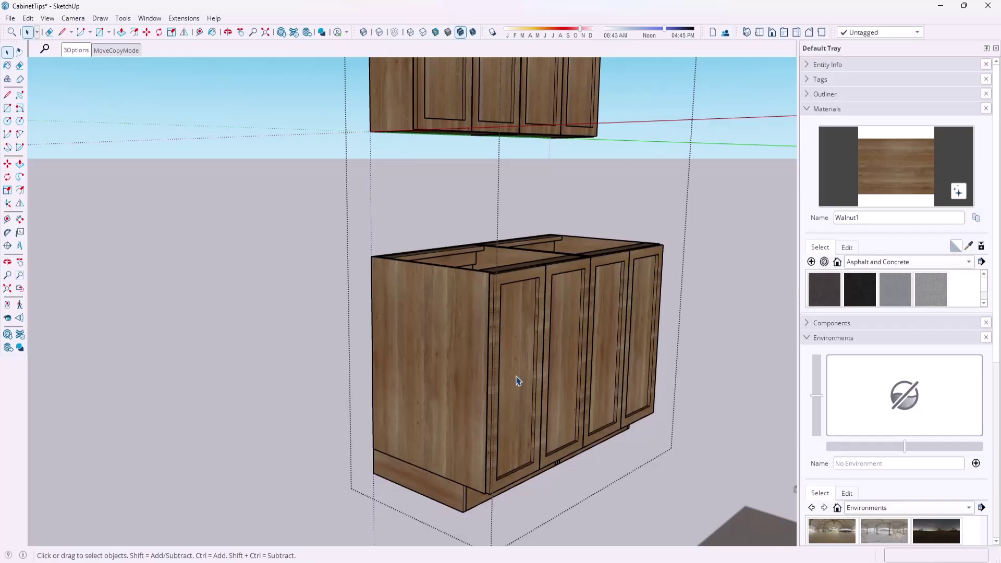
scroll(425, 364, down, 2)
scroll(418, 150, up, 4)
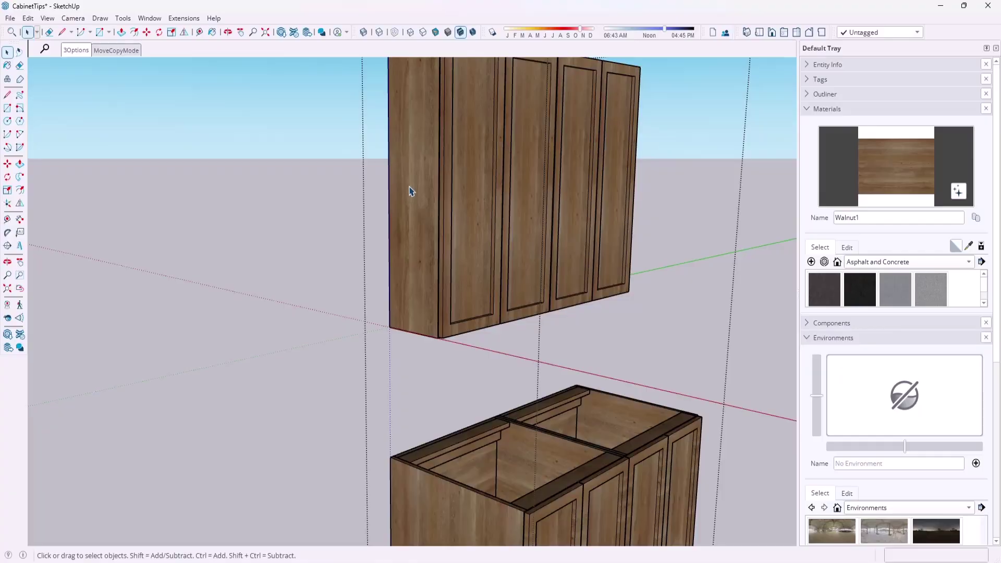
scroll(371, 320, down, 3)
scroll(414, 152, up, 1)
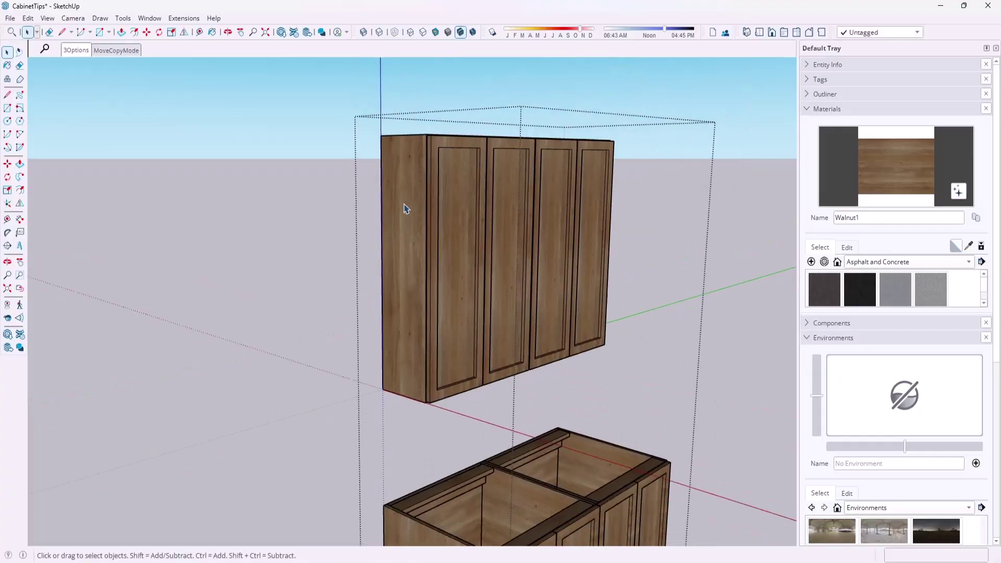
scroll(398, 186, down, 2)
middle_drag(398, 186, 457, 171)
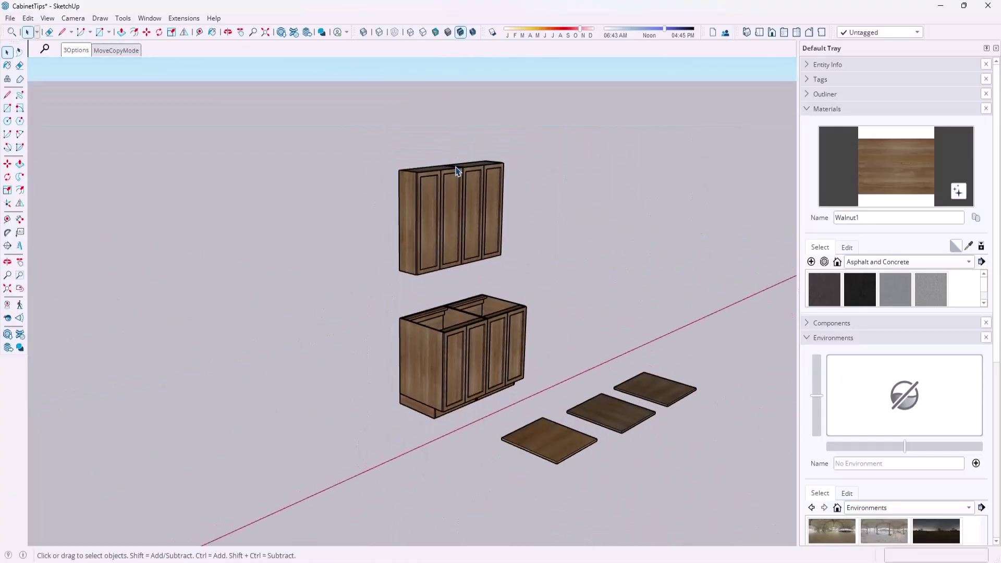